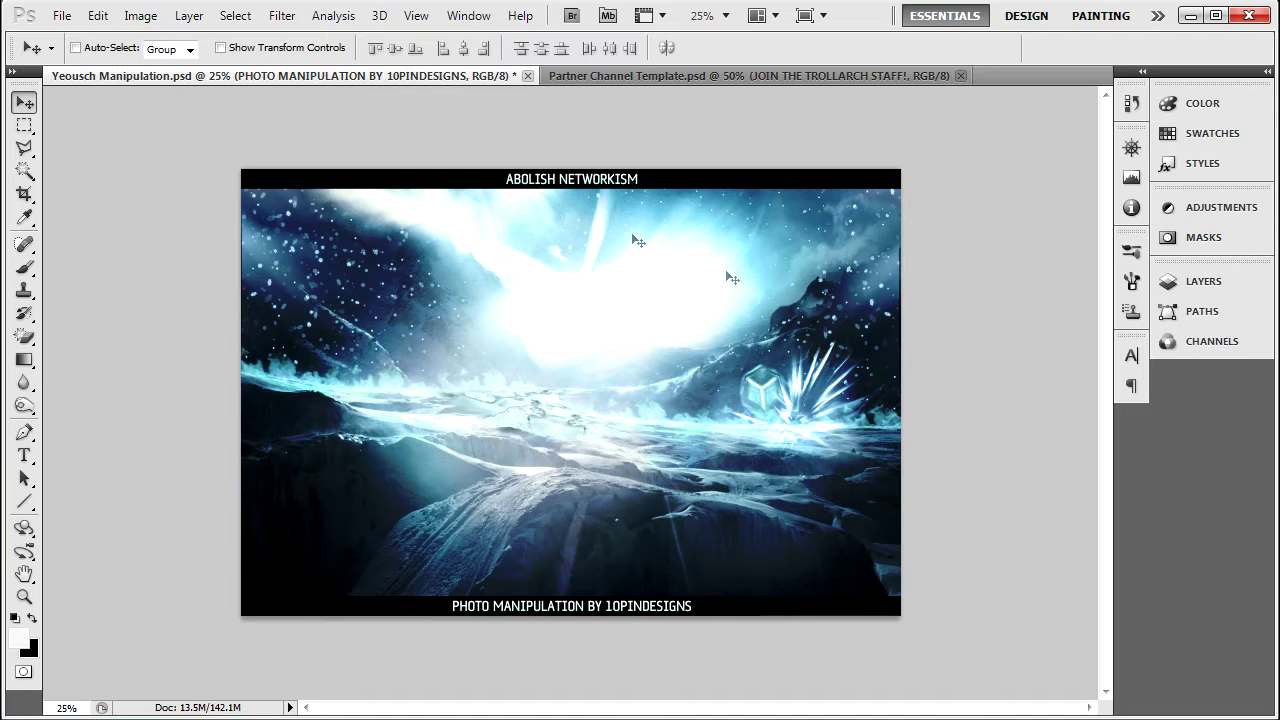
Compare the green Partner Channel Template against Yeousch Manipulation, ending on the landscape's layer list.
{"action": "left_click", "coordinate": [595, 76]}
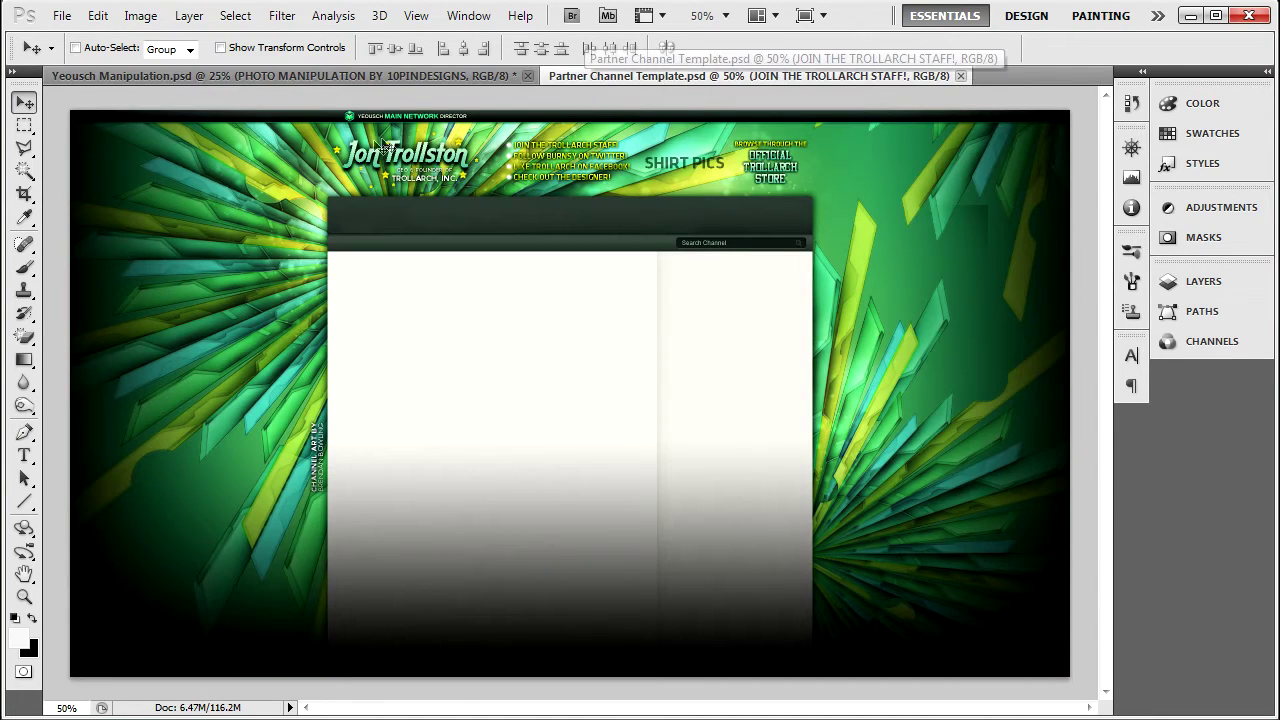
{"action": "left_click", "coordinate": [425, 77]}
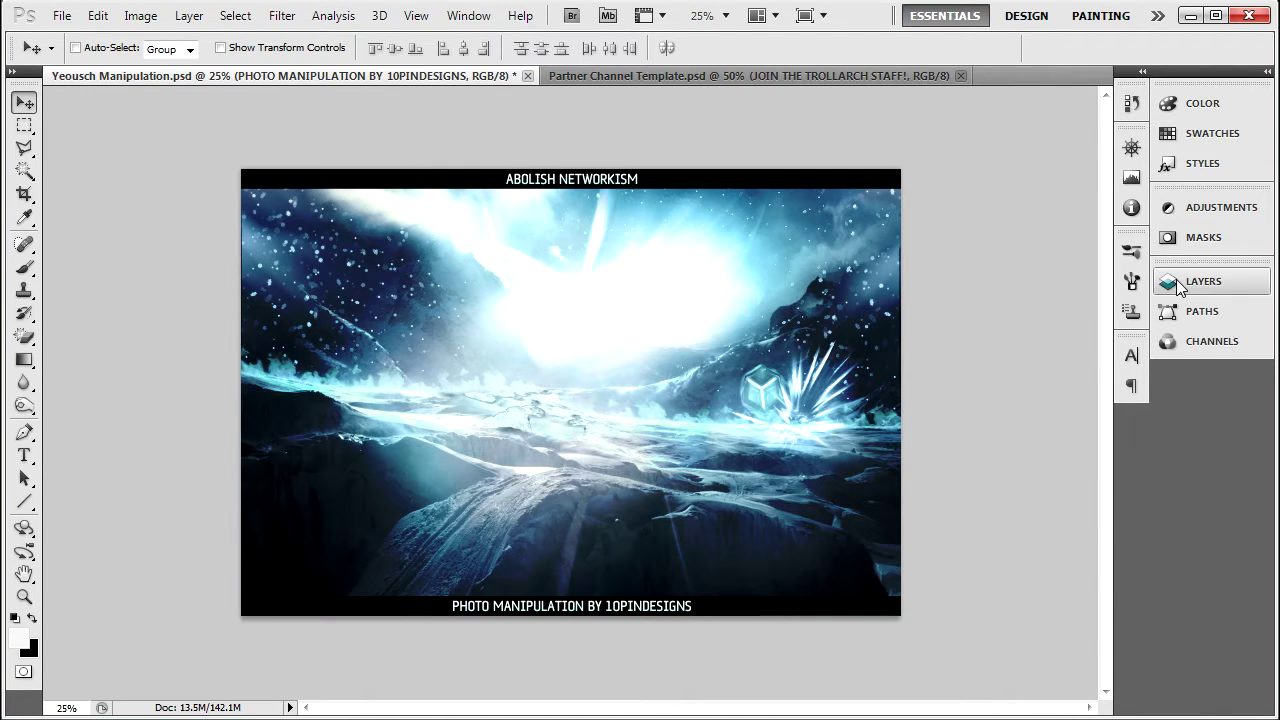
{"action": "left_click", "coordinate": [579, 74]}
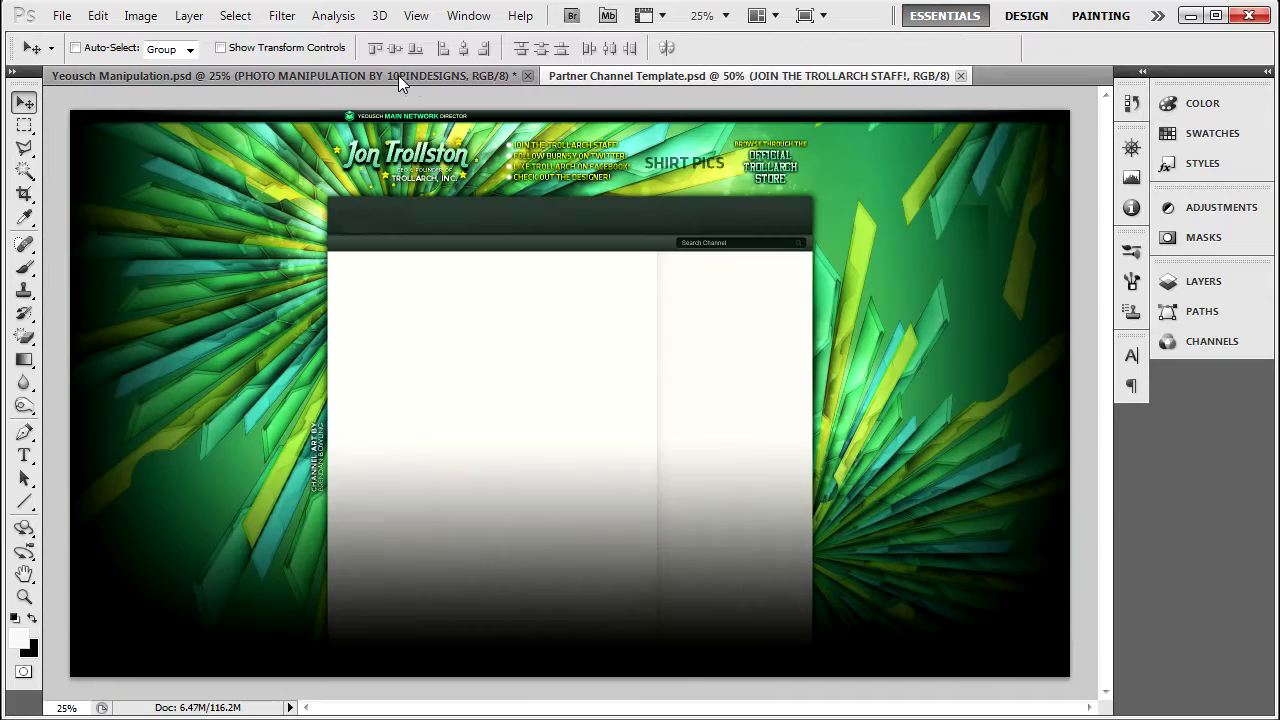
{"action": "left_click", "coordinate": [398, 78]}
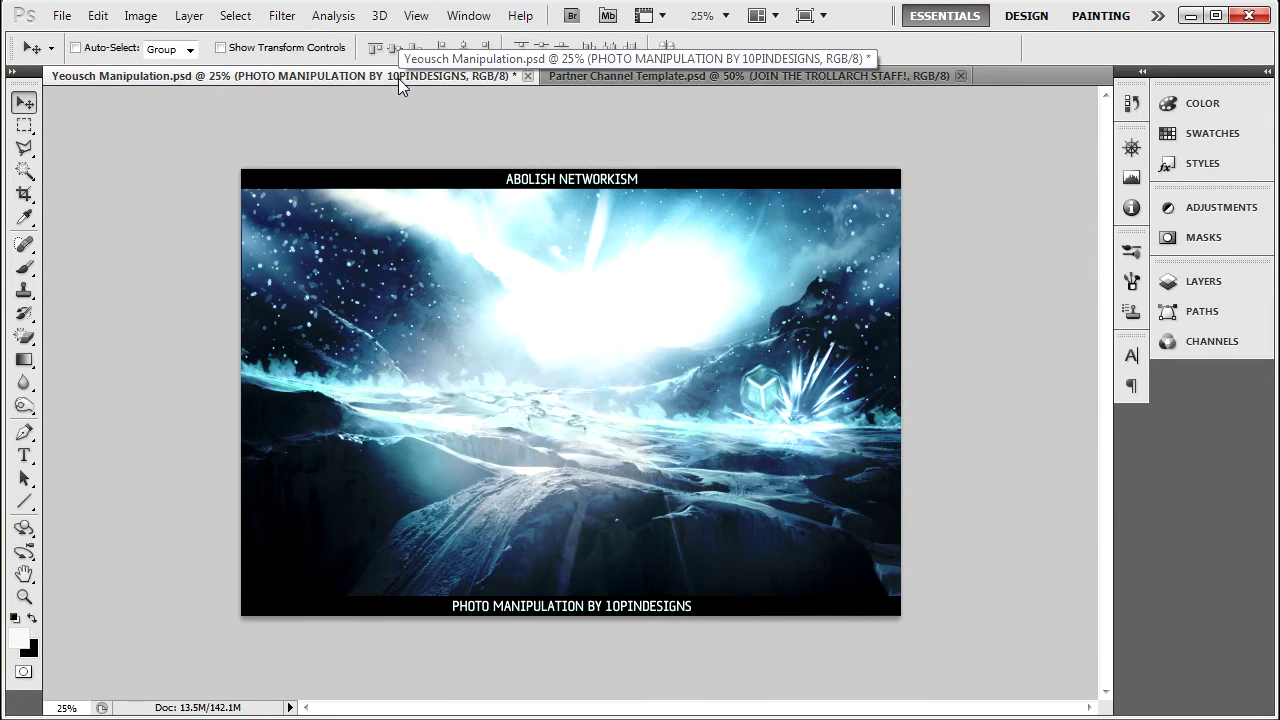
{"action": "left_click", "coordinate": [681, 70]}
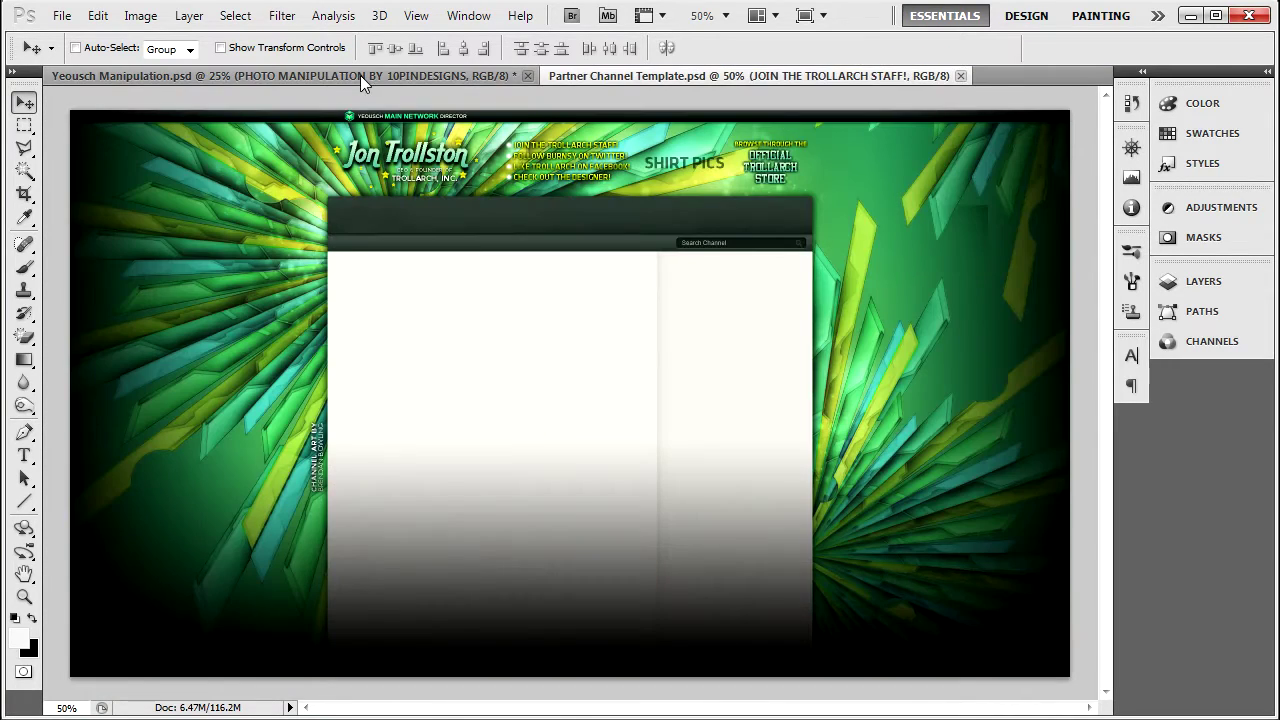
{"action": "left_click", "coordinate": [362, 78]}
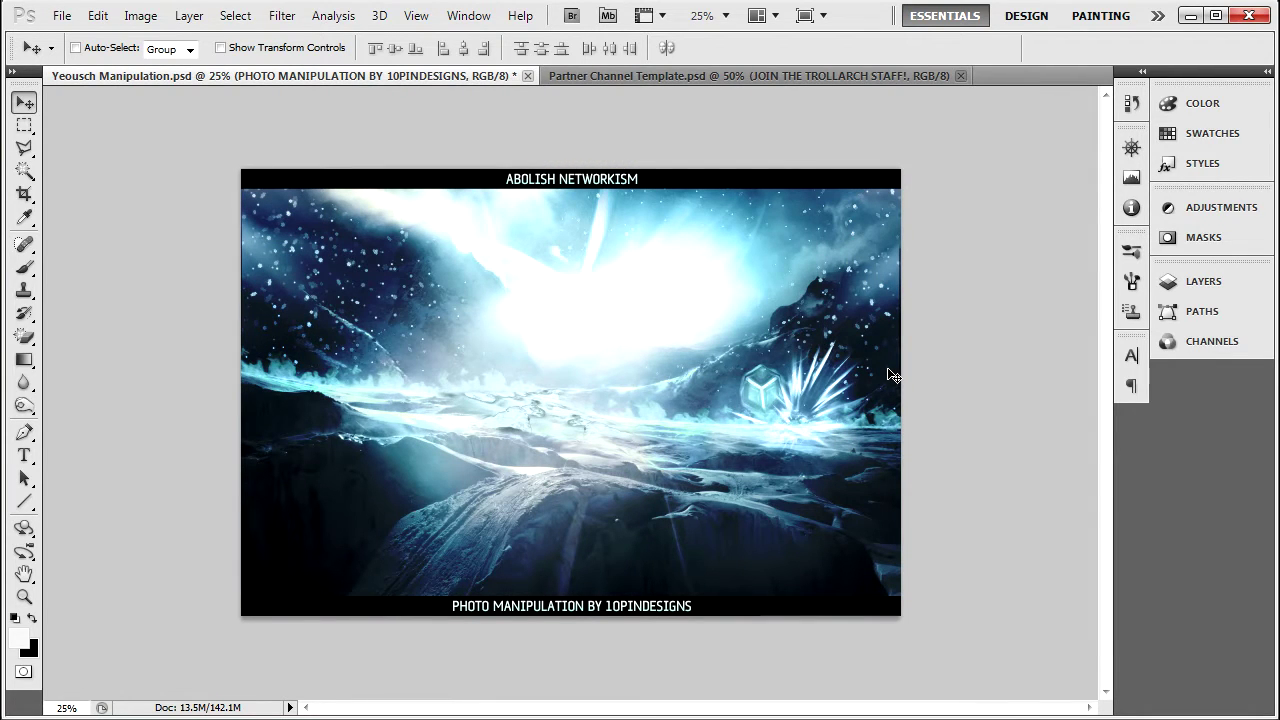
{"action": "left_click", "coordinate": [624, 80]}
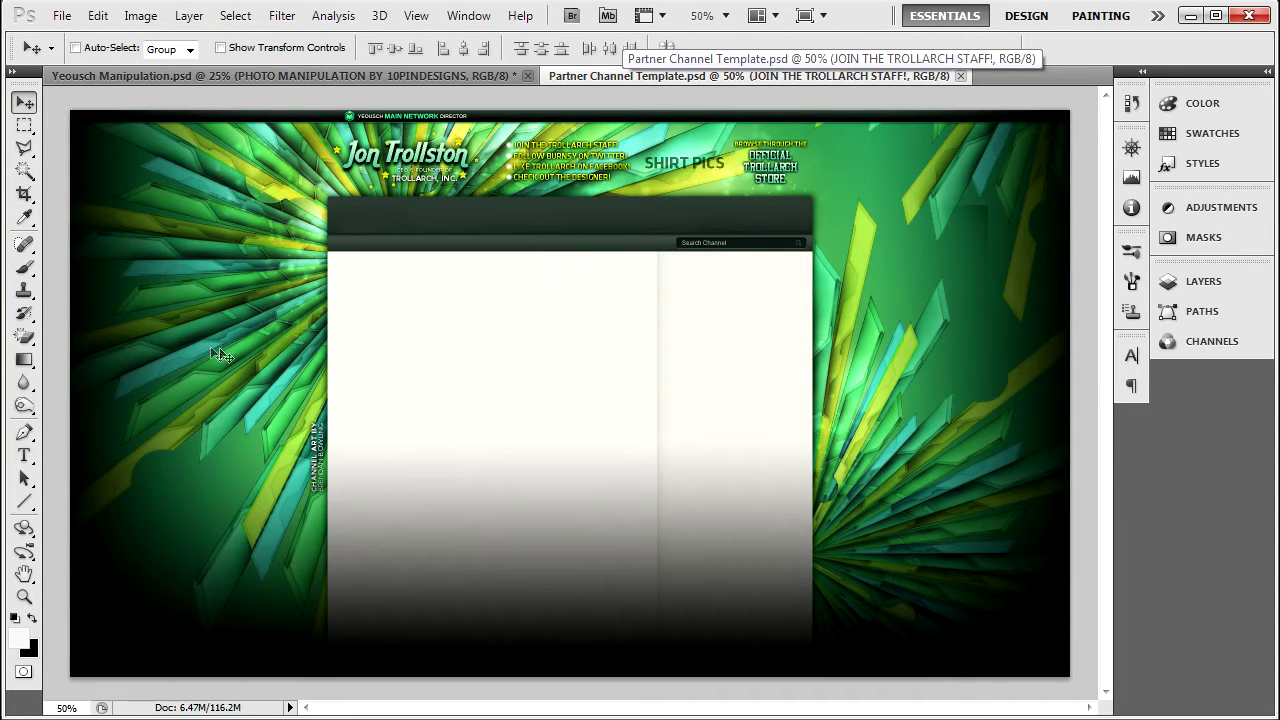
{"action": "left_click", "coordinate": [285, 78]}
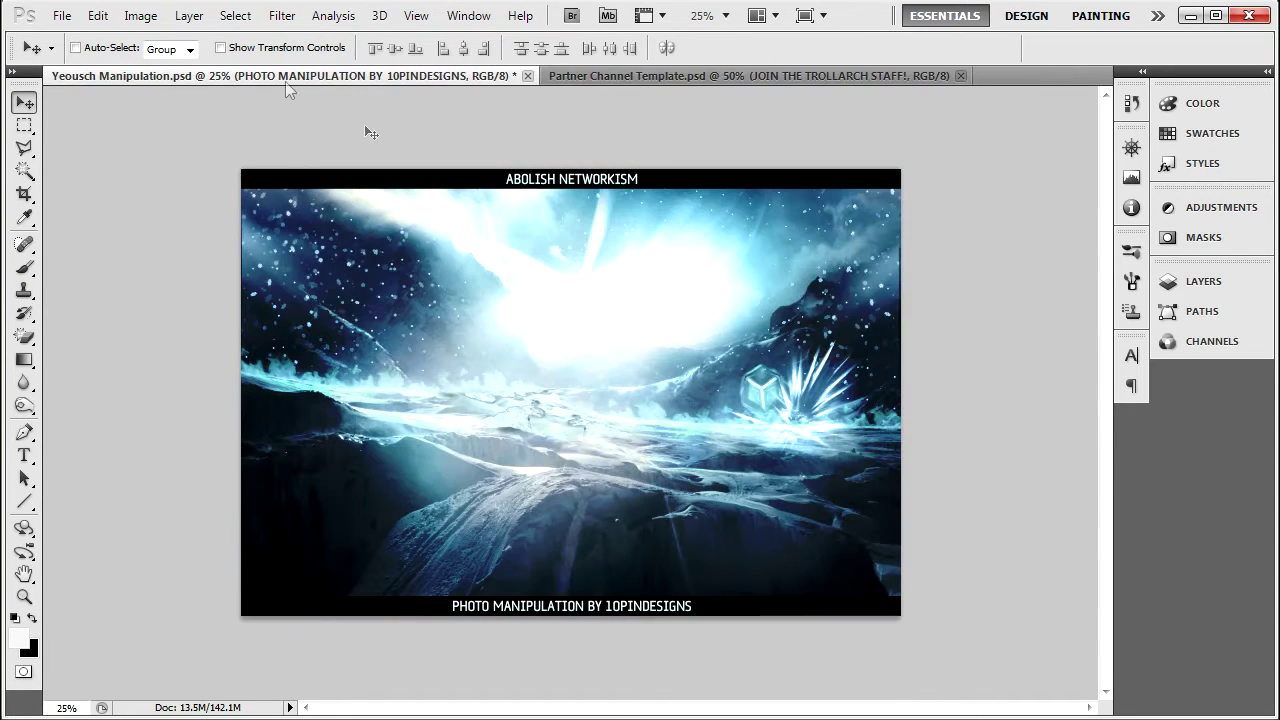
{"action": "left_click", "coordinate": [1216, 290]}
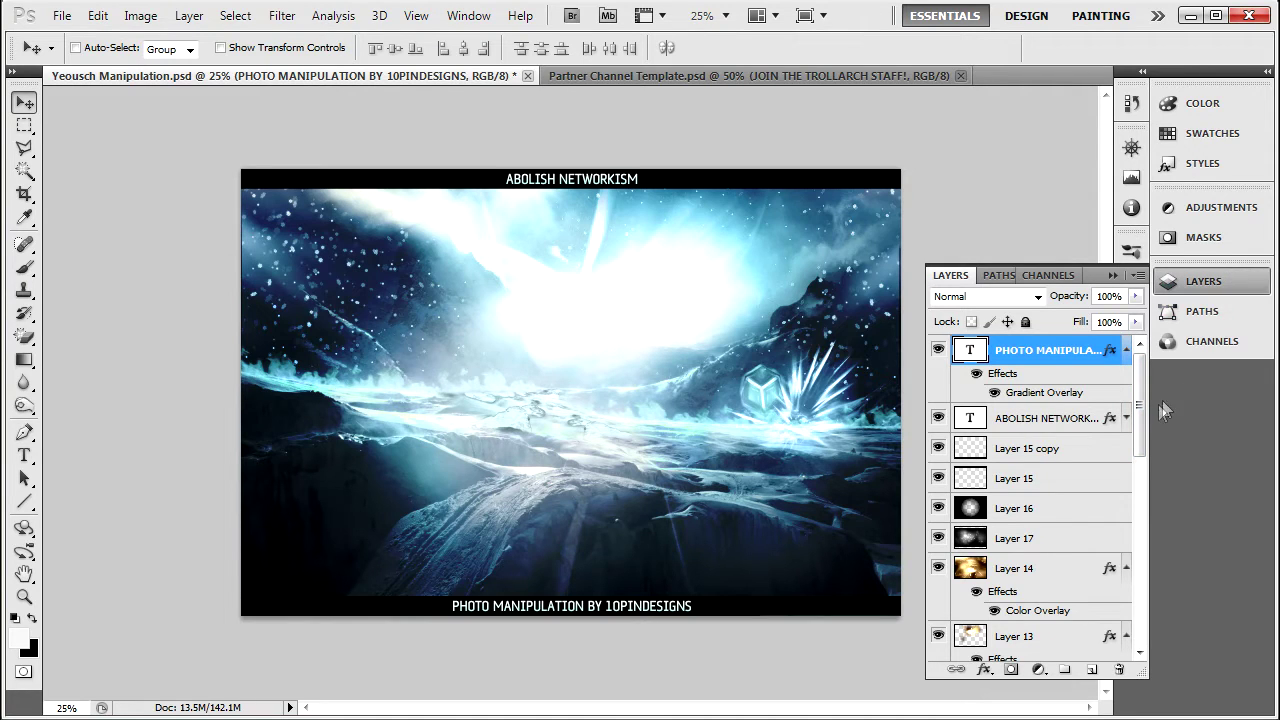
Toggle Layer 16's visibility to check its effect, then select Layer 17 for adjustment.
{"action": "left_click_drag", "start_coordinate": [1142, 393], "coordinate": [1141, 372]}
{"action": "left_click", "coordinate": [938, 509]}
{"action": "left_click", "coordinate": [938, 509]}
{"action": "left_click", "coordinate": [1058, 544]}
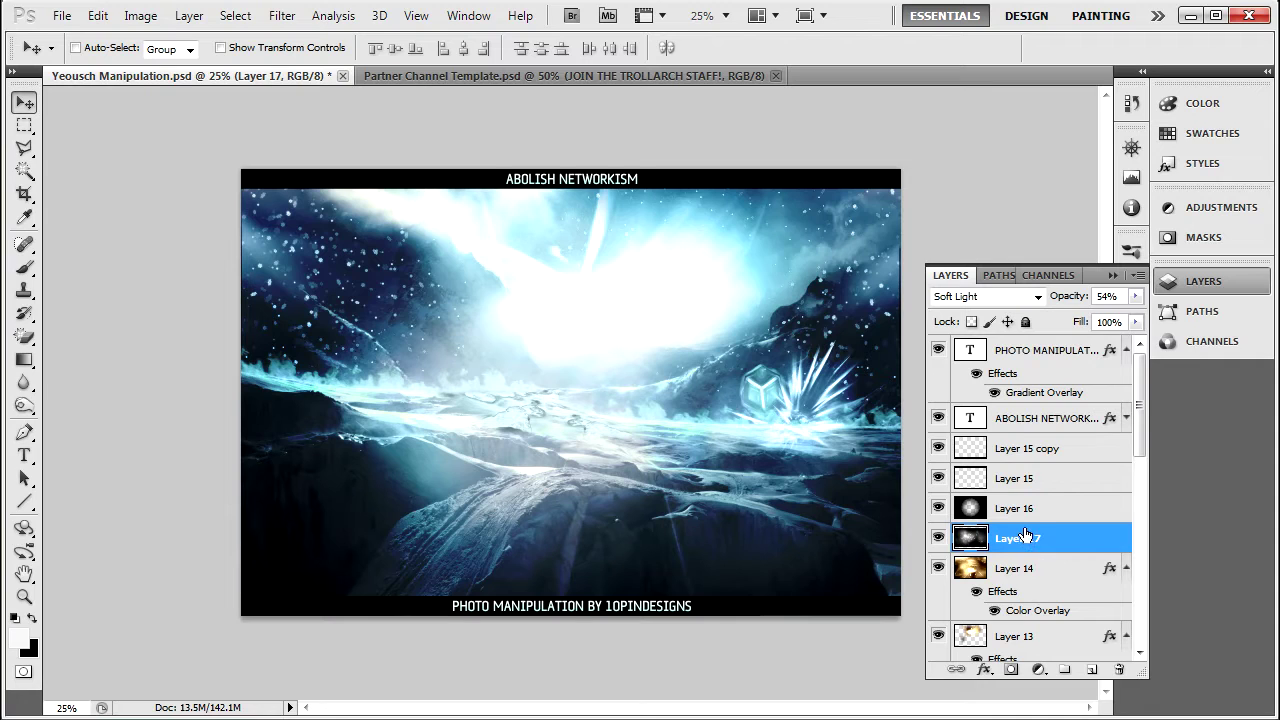
{"action": "left_click", "coordinate": [1201, 207]}
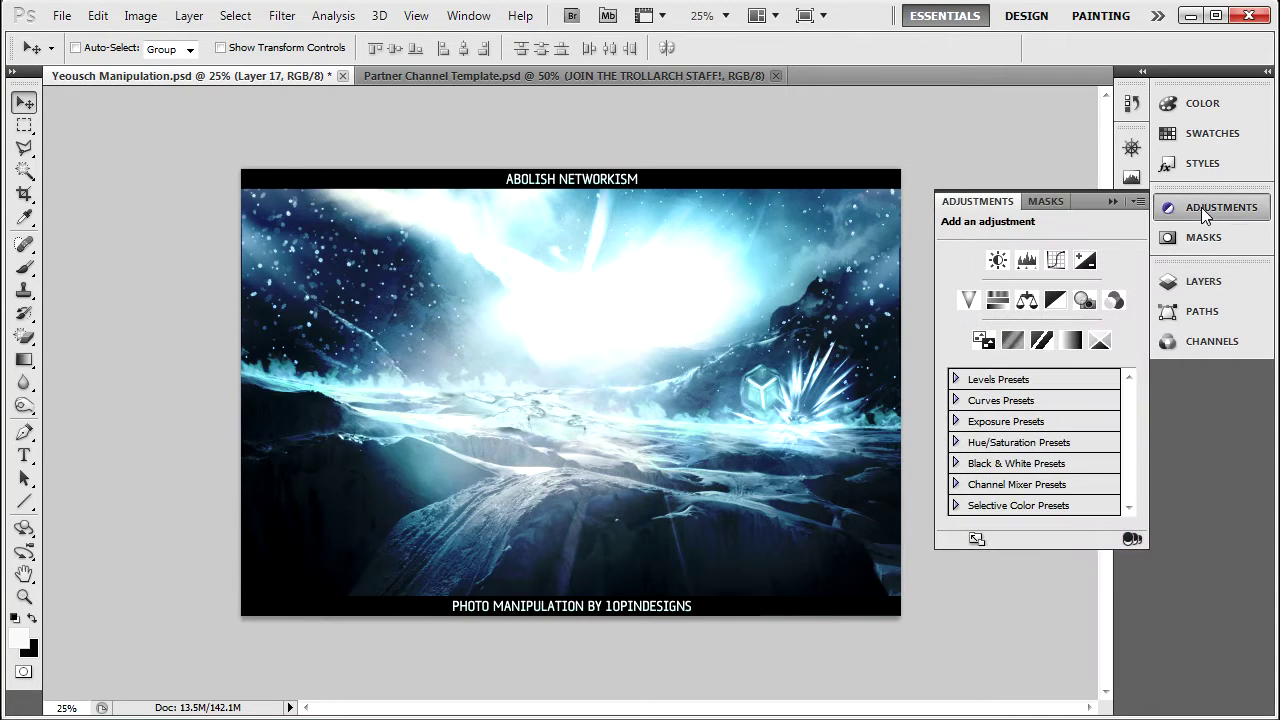
Add a Gradient Map adjustment layer using the purple-to-orange gradient preset above Layer 17.
{"action": "left_click", "coordinate": [1072, 343]}
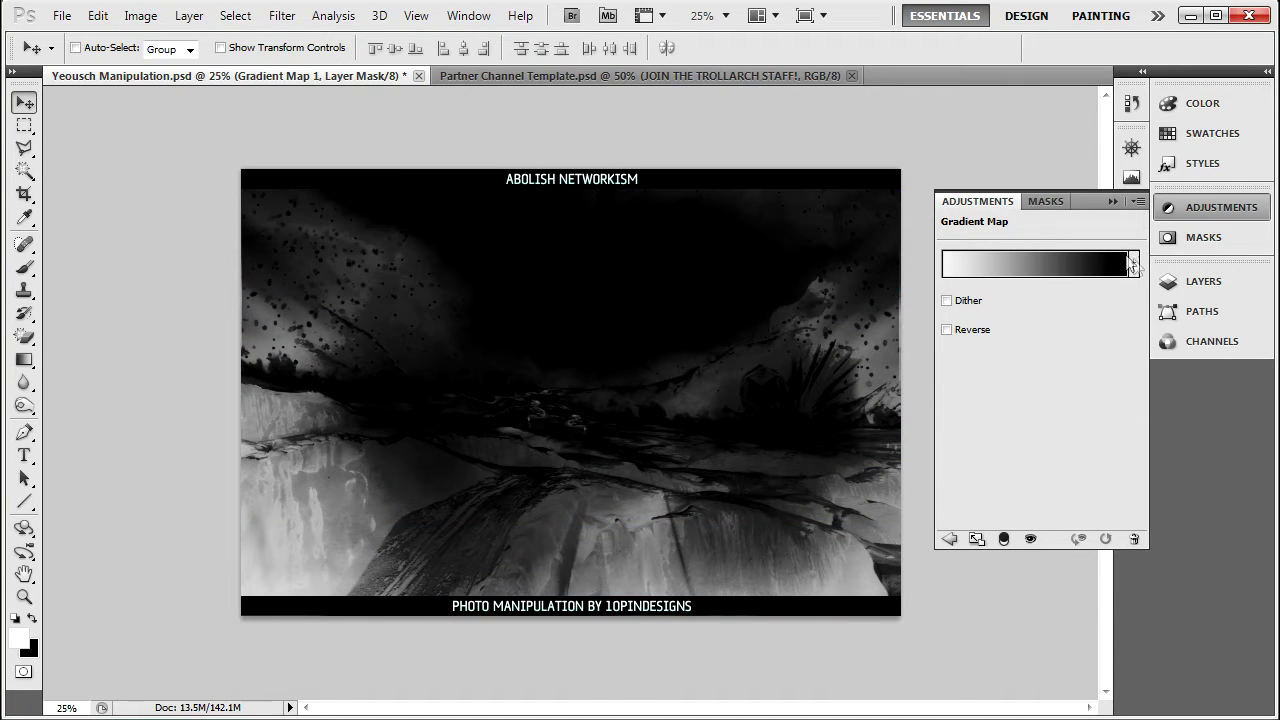
{"action": "left_click", "coordinate": [1133, 264]}
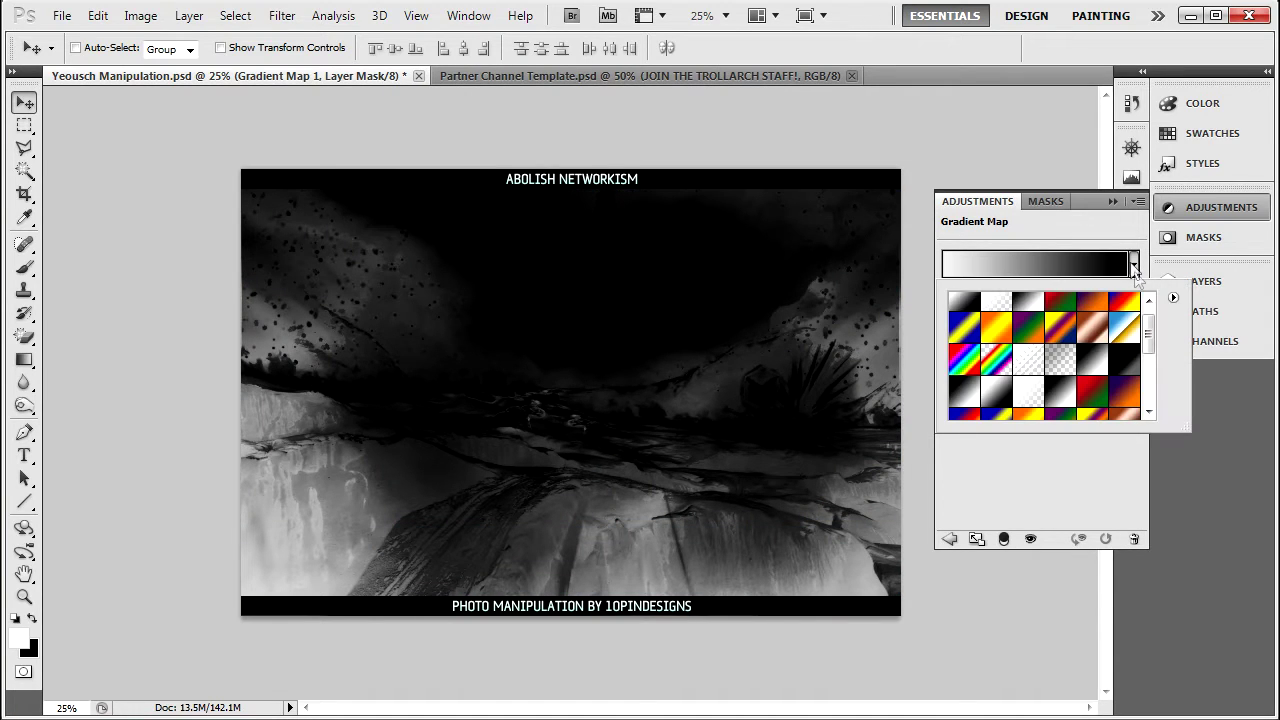
{"action": "left_click_drag", "start_coordinate": [1147, 335], "coordinate": [1163, 398]}
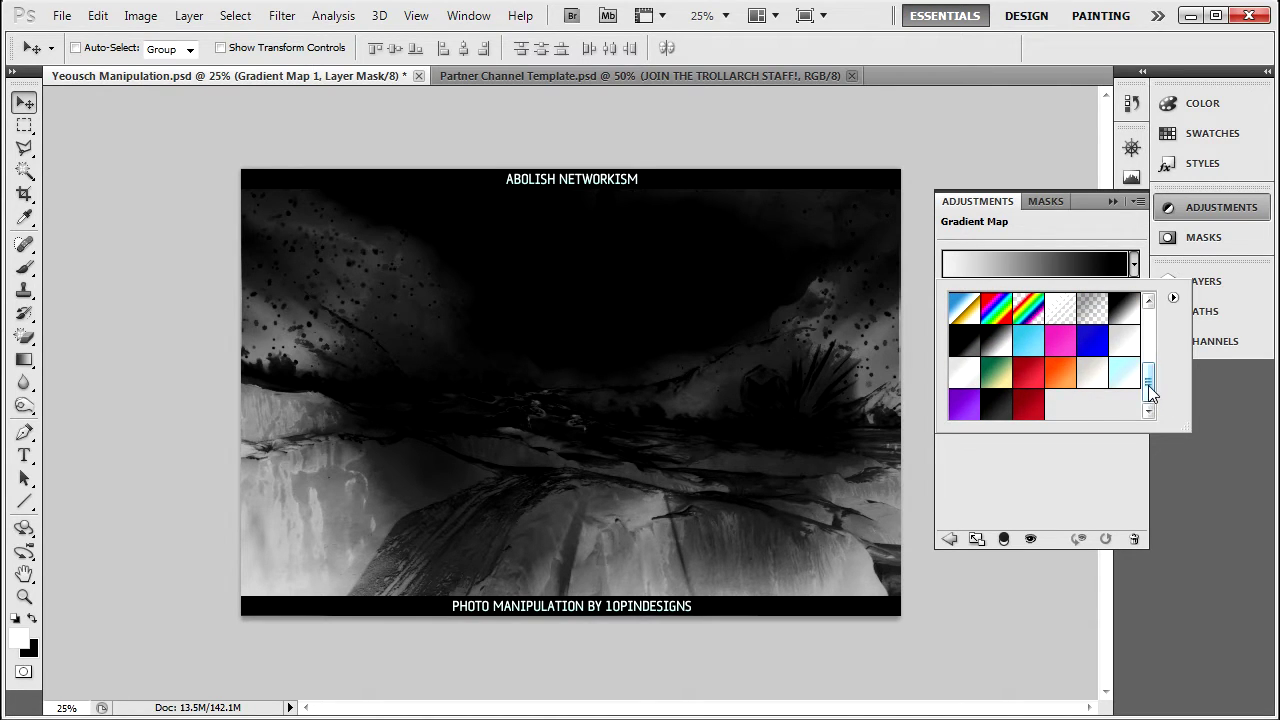
{"action": "left_click_drag", "start_coordinate": [1149, 393], "coordinate": [1147, 340]}
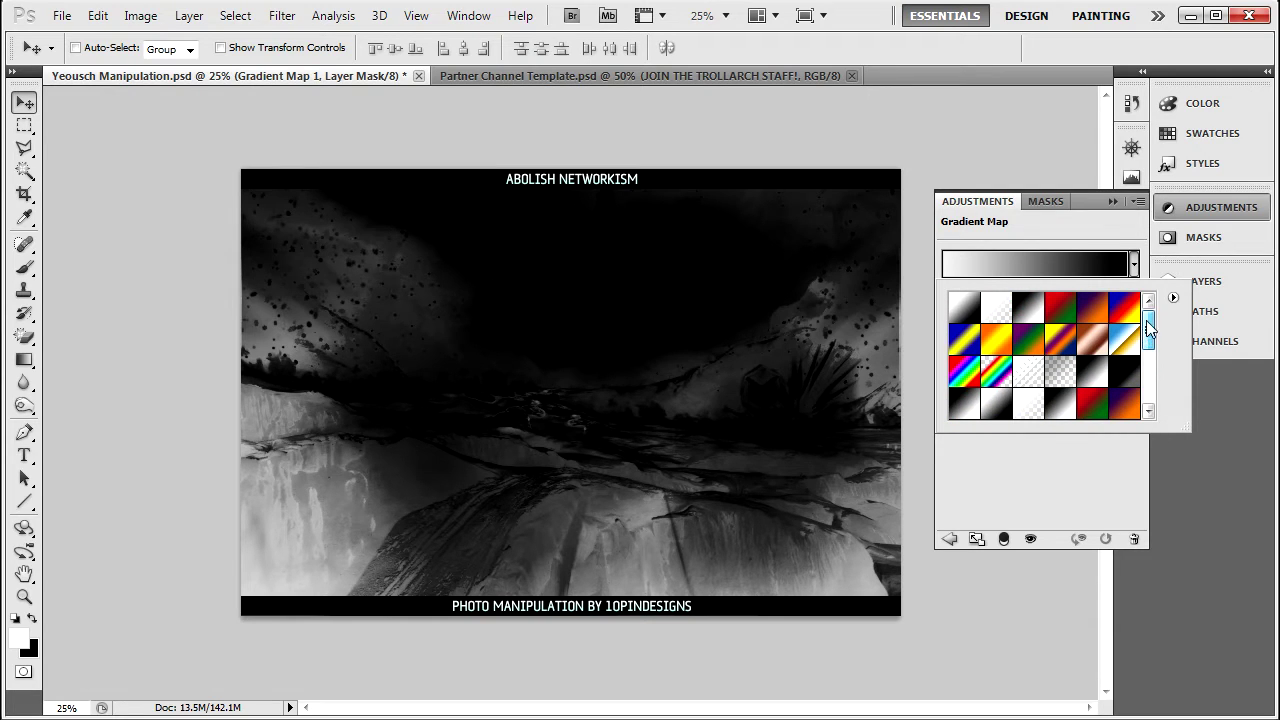
{"action": "left_click_drag", "start_coordinate": [1147, 322], "coordinate": [1151, 348]}
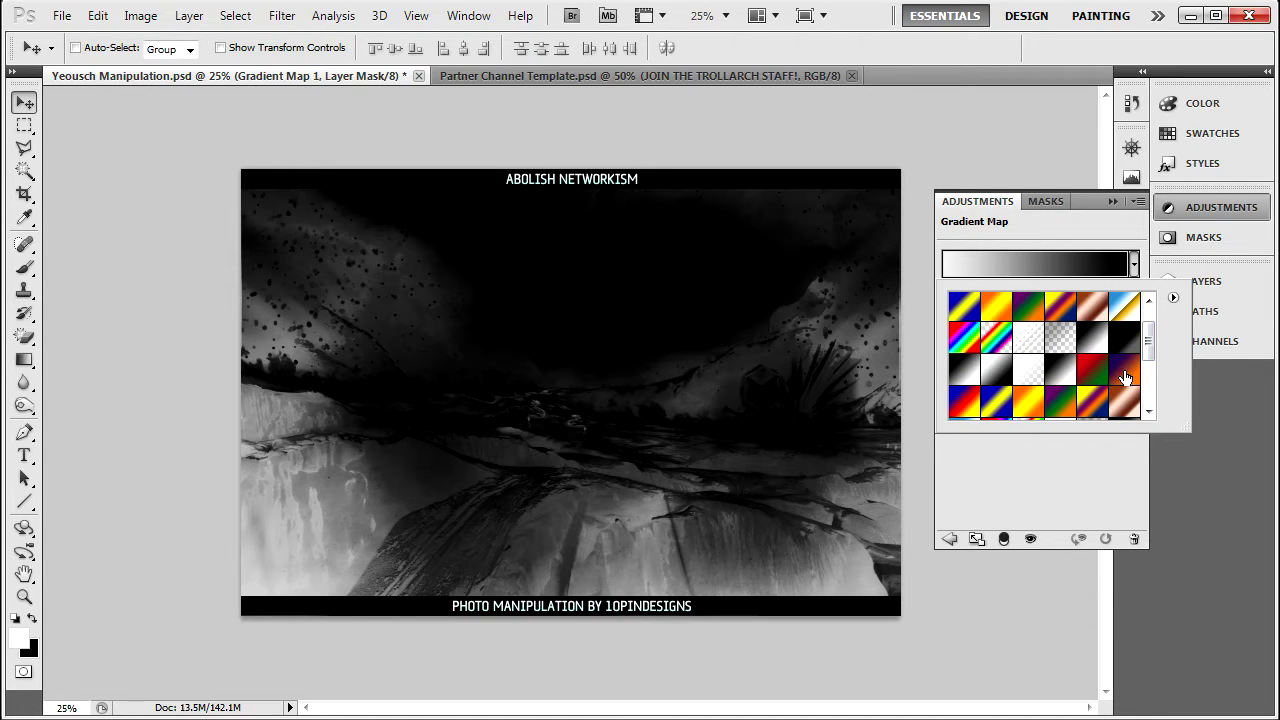
{"action": "left_click", "coordinate": [1125, 377]}
{"action": "left_click", "coordinate": [1133, 263]}
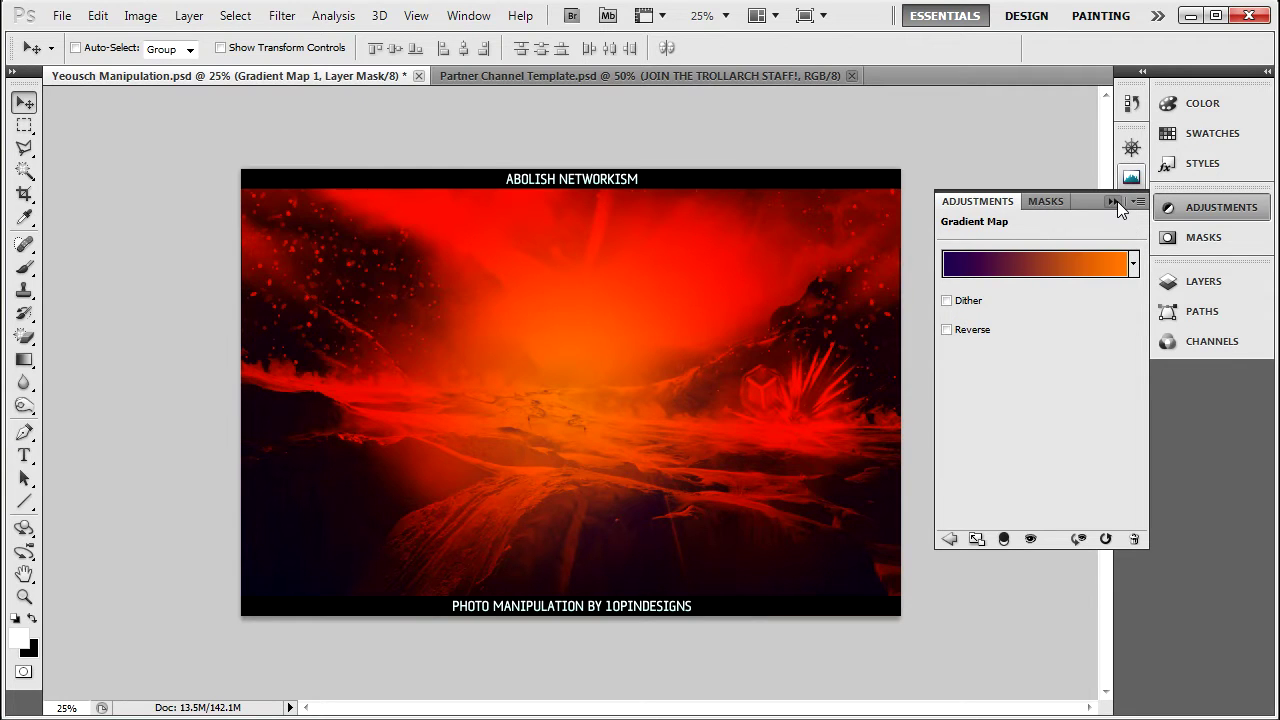
{"action": "left_click", "coordinate": [1114, 201]}
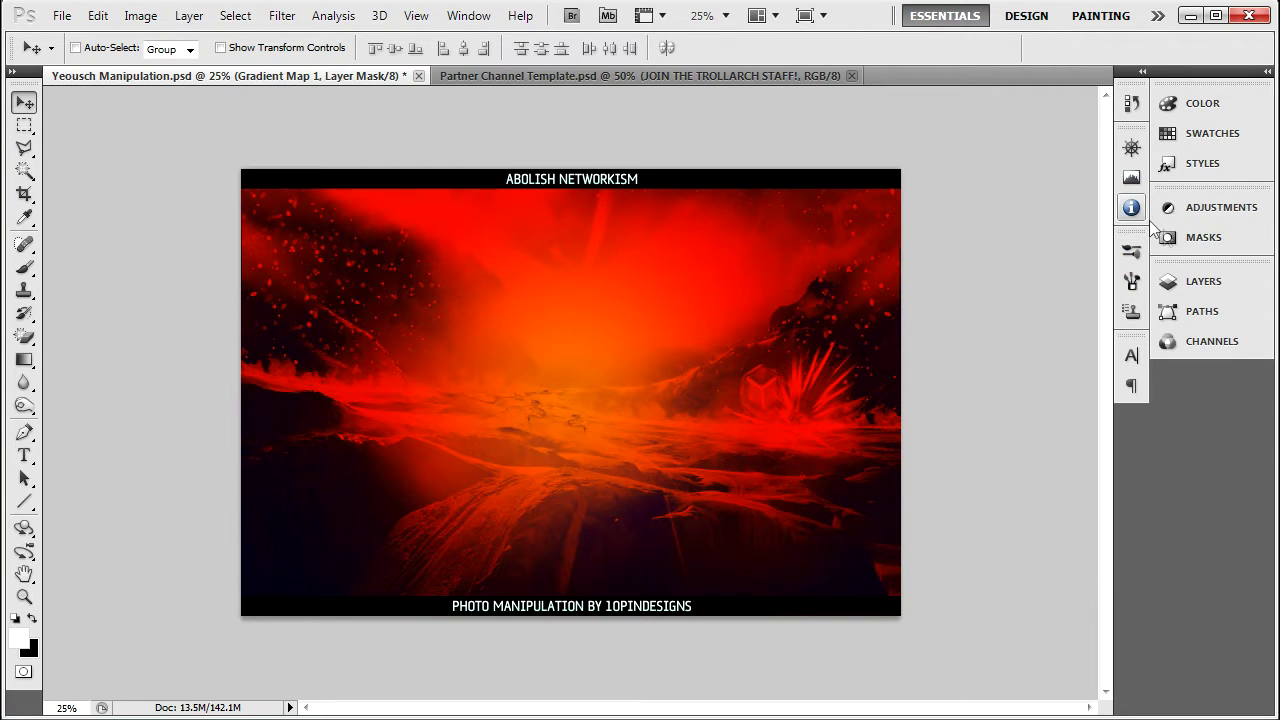
{"action": "left_click", "coordinate": [1198, 280]}
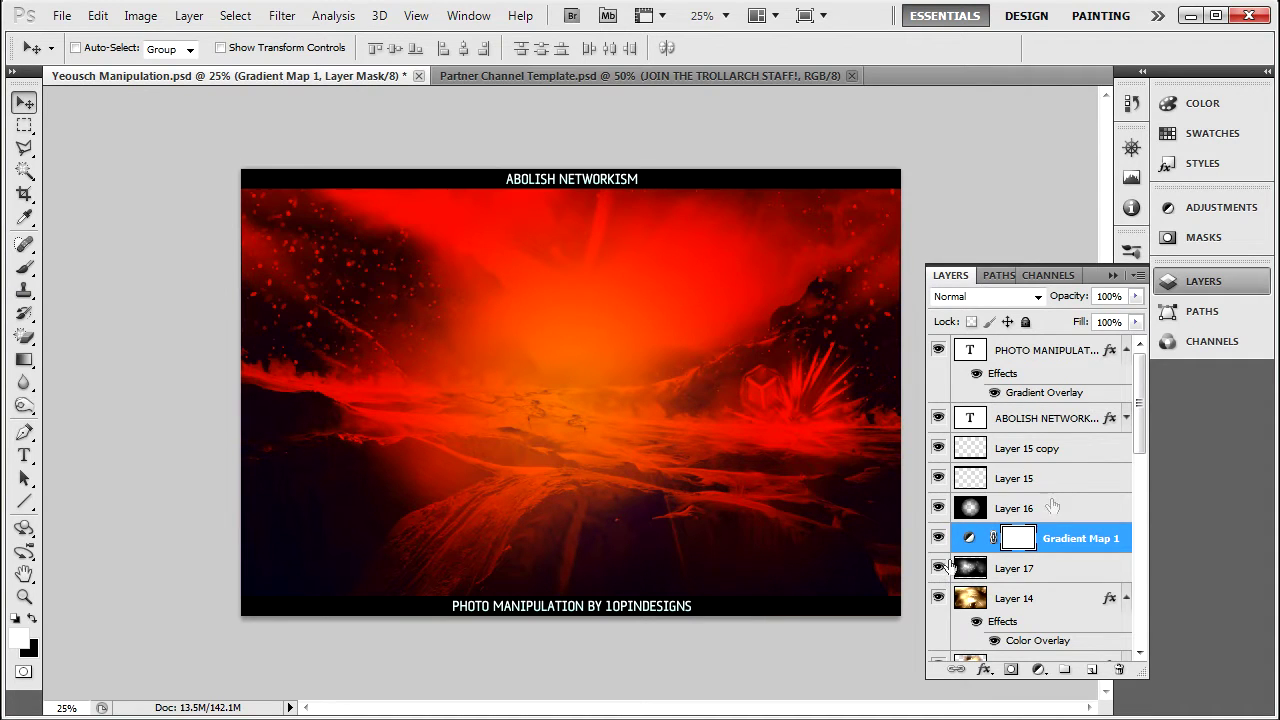
Set Gradient Map 1's blend mode to Soft Light.
{"action": "left_click_drag", "start_coordinate": [1142, 410], "coordinate": [1138, 408]}
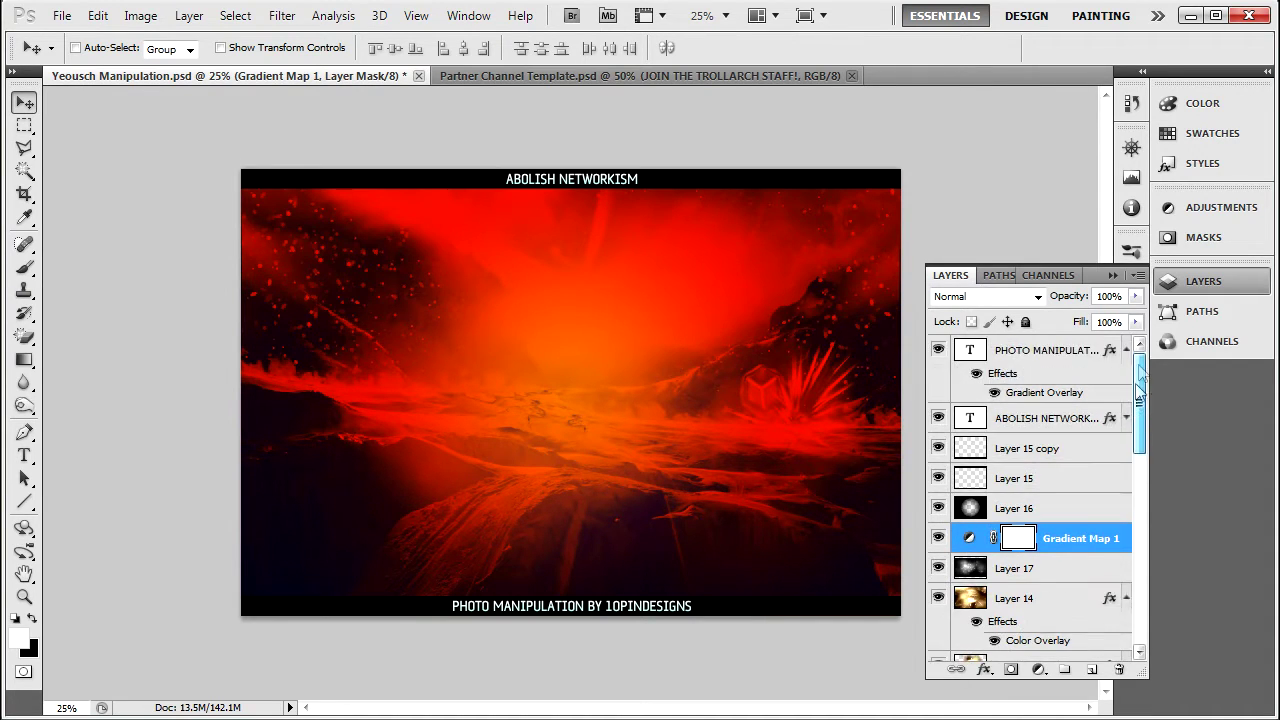
{"action": "left_click", "coordinate": [1038, 297]}
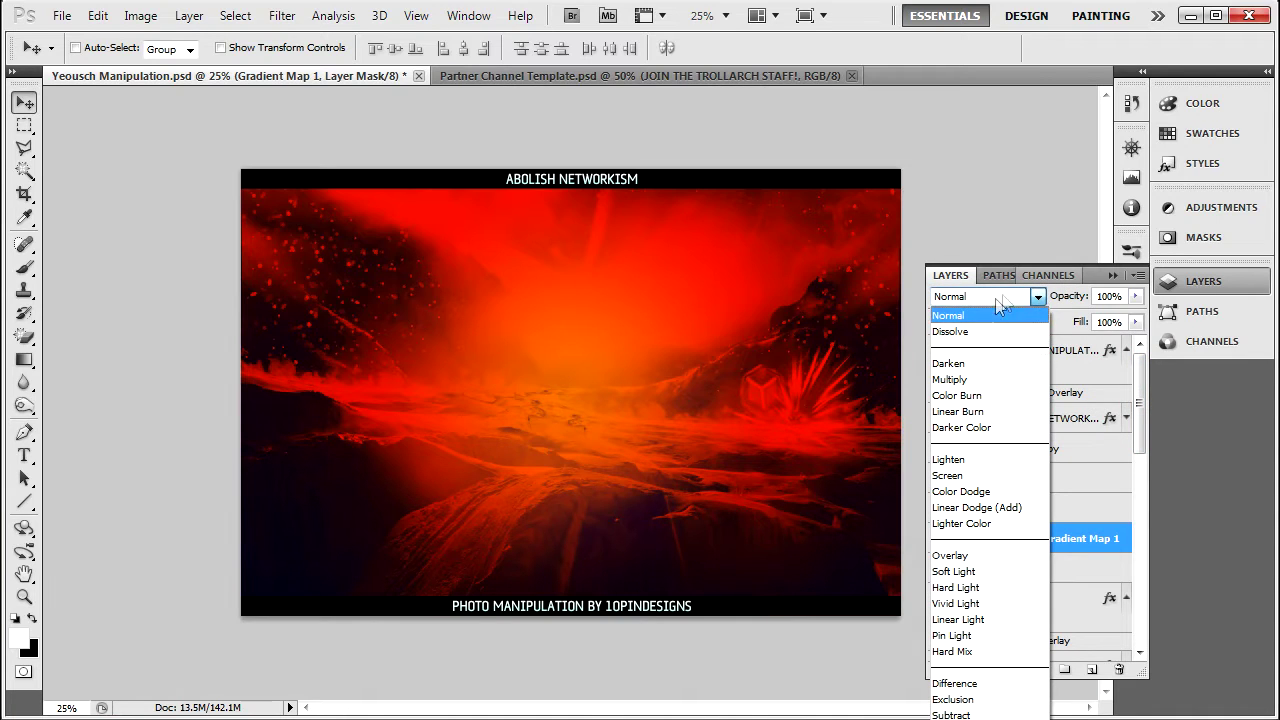
{"action": "left_click", "coordinate": [960, 571]}
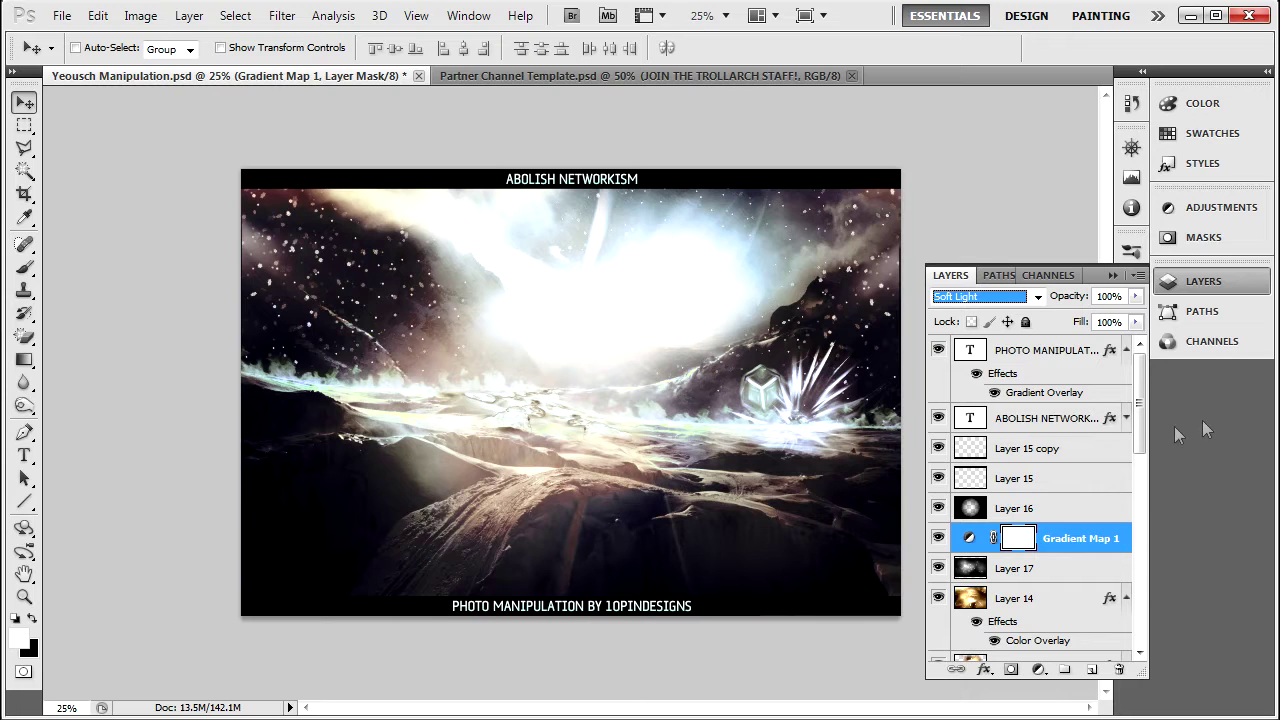
{"action": "left_click", "coordinate": [1038, 297]}
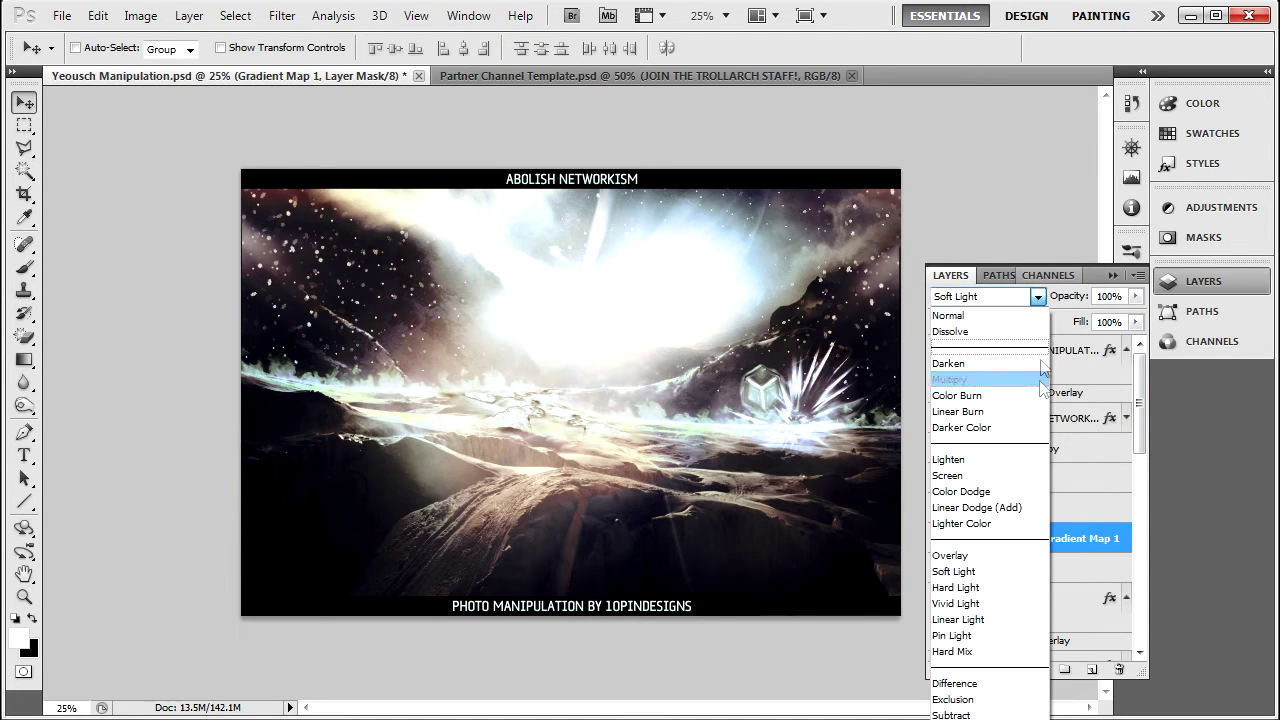
{"action": "left_click", "coordinate": [1038, 297]}
{"action": "left_click", "coordinate": [1203, 281]}
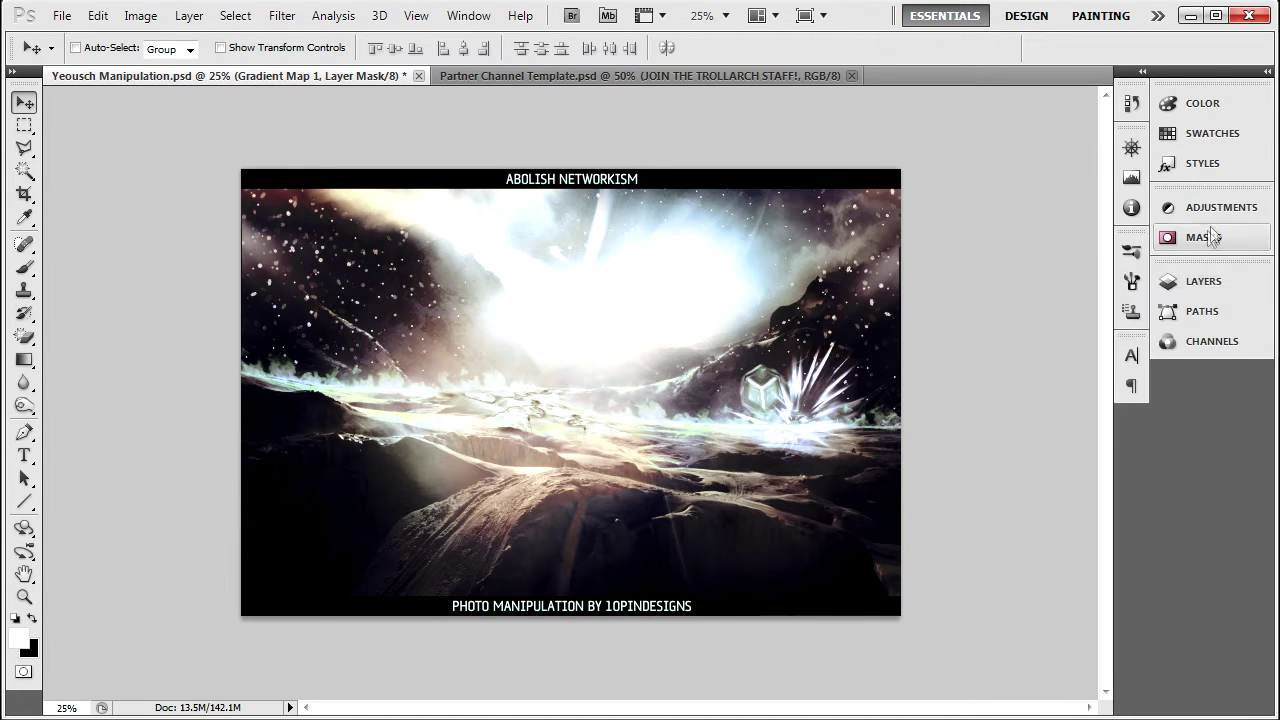
Try Color blending on Gradient Map 1, then return it to Soft Light.
{"action": "left_click", "coordinate": [1207, 213]}
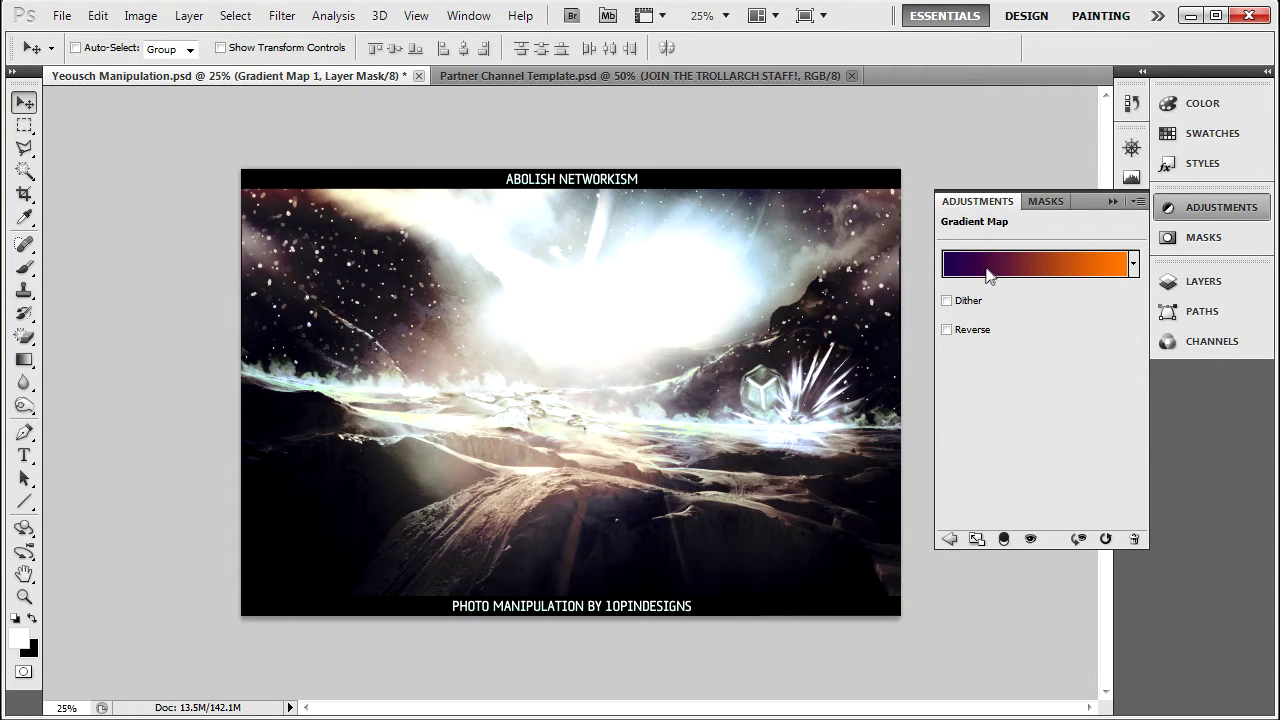
{"action": "left_click", "coordinate": [1107, 204]}
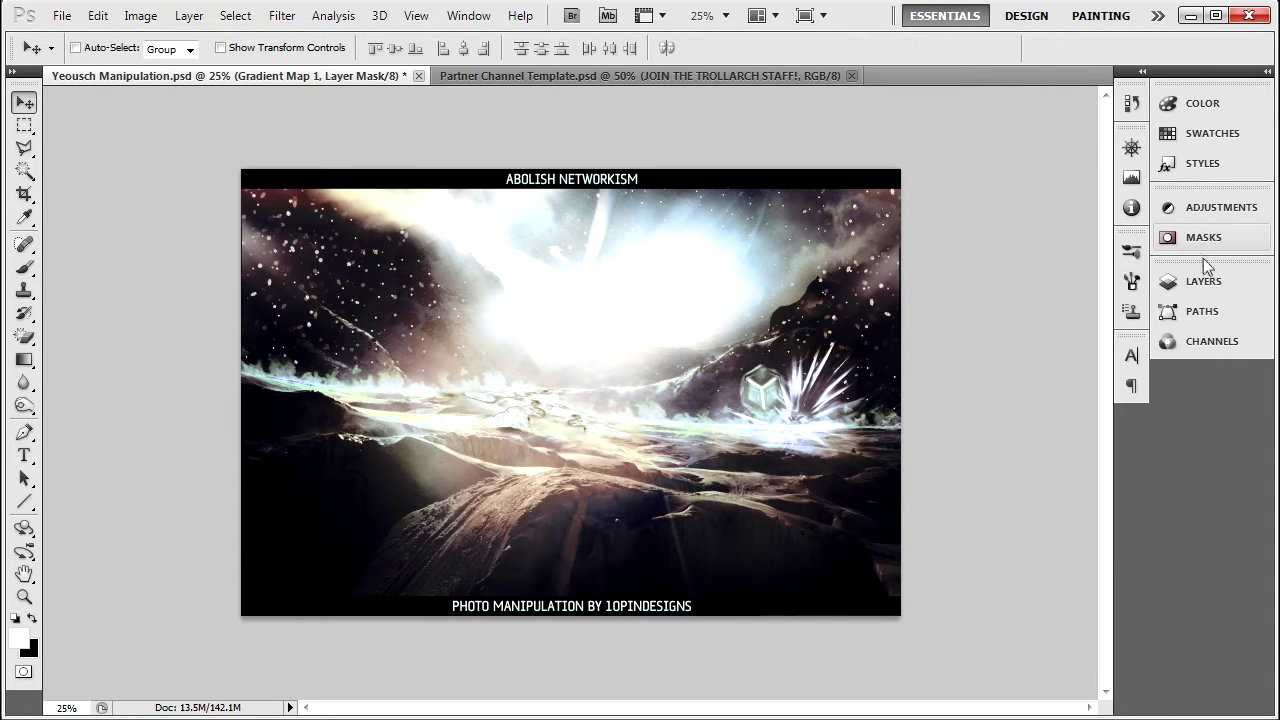
{"action": "left_click", "coordinate": [1204, 280]}
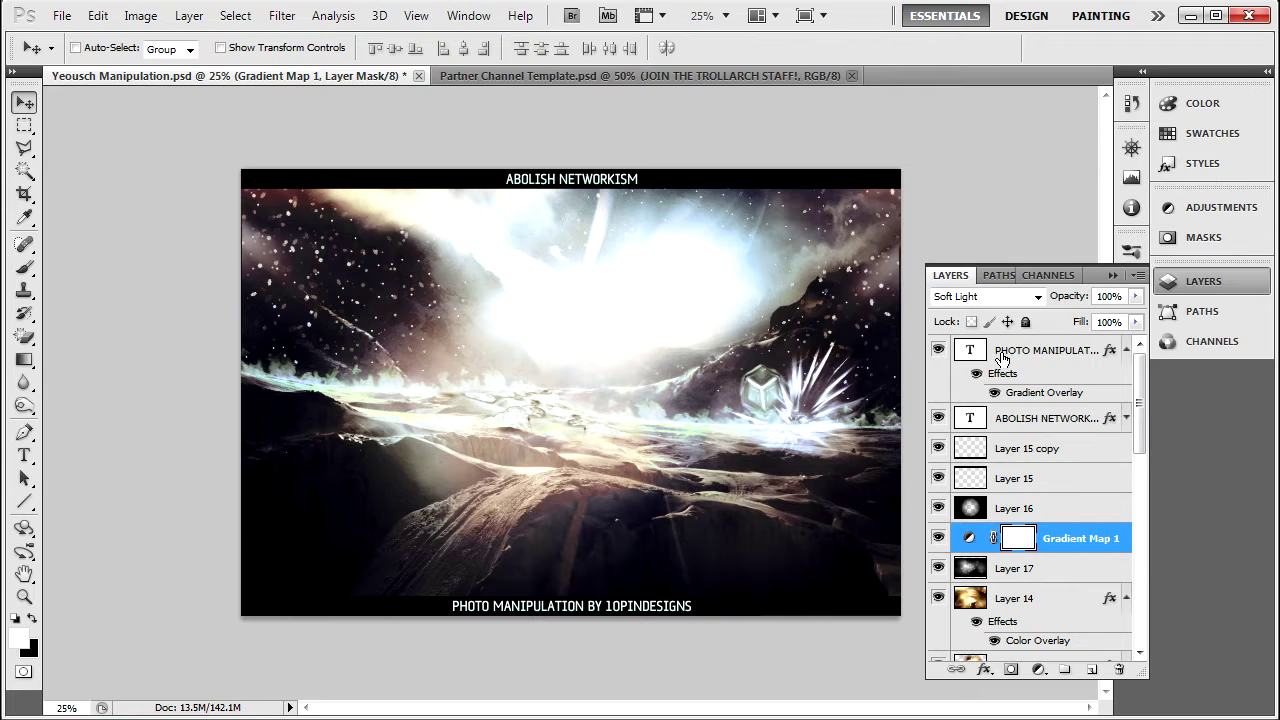
{"action": "left_click", "coordinate": [1039, 297]}
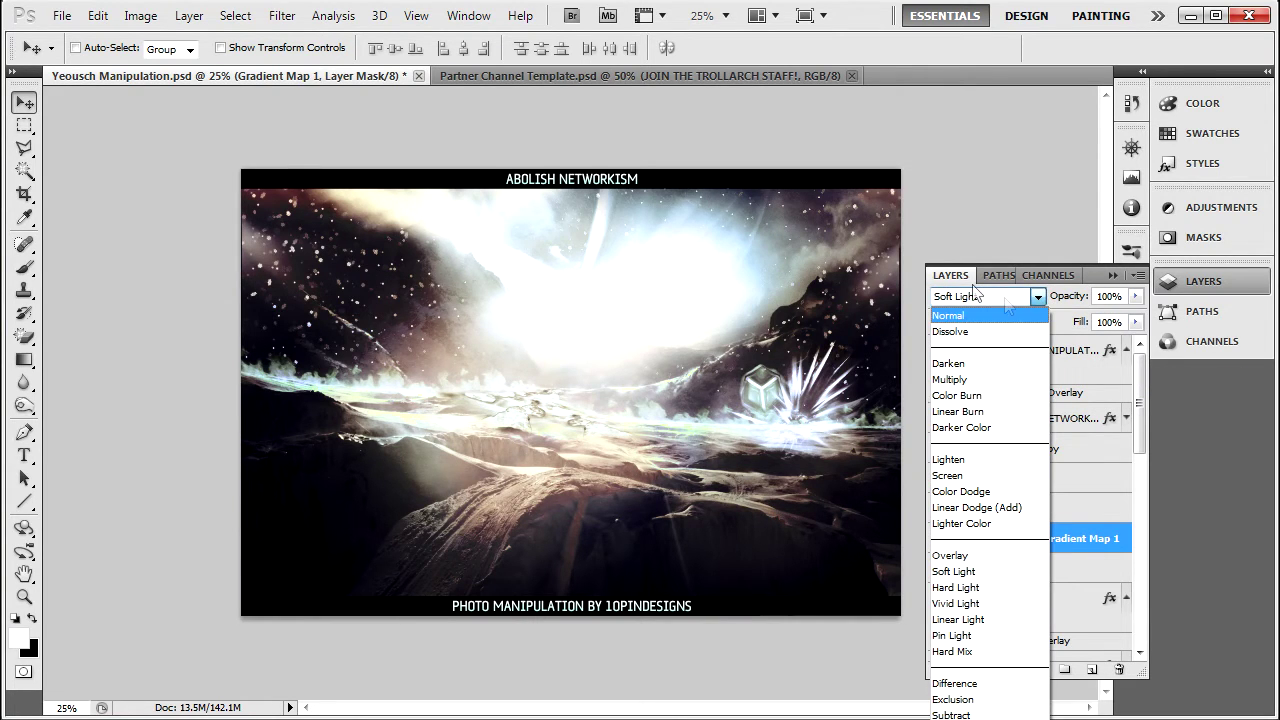
{"action": "left_click", "coordinate": [960, 719]}
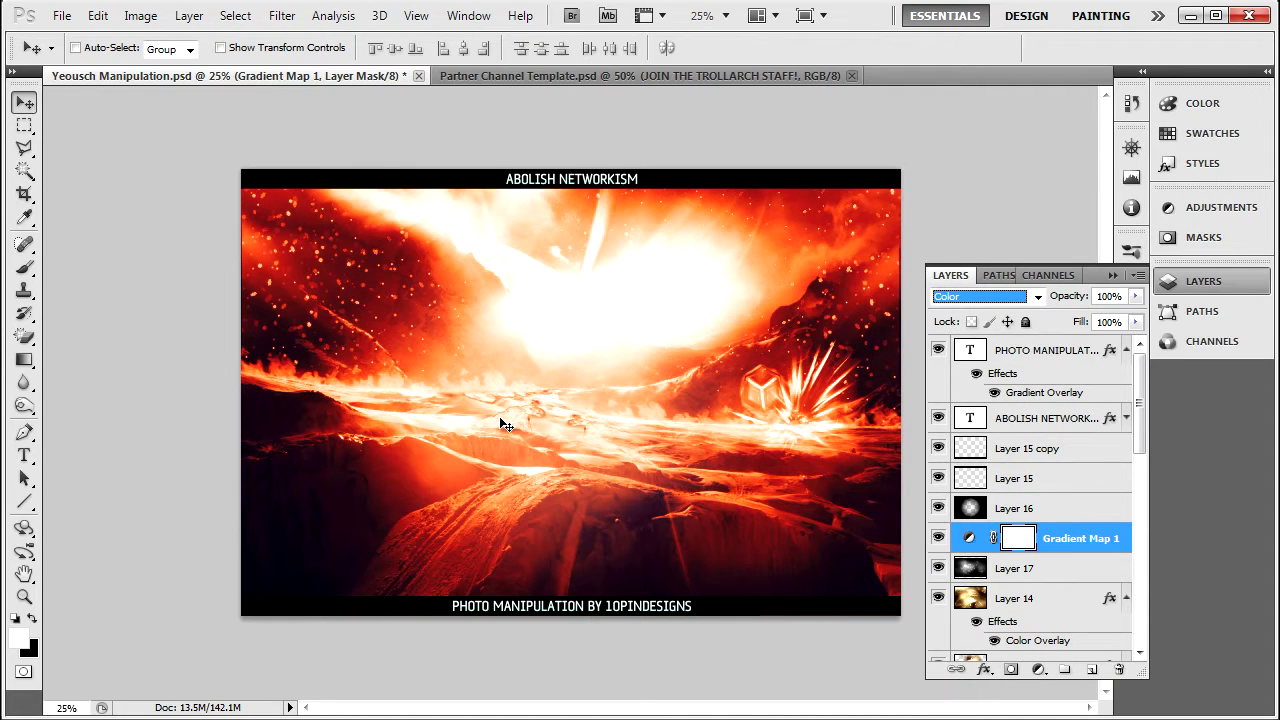
{"action": "left_click", "coordinate": [975, 298]}
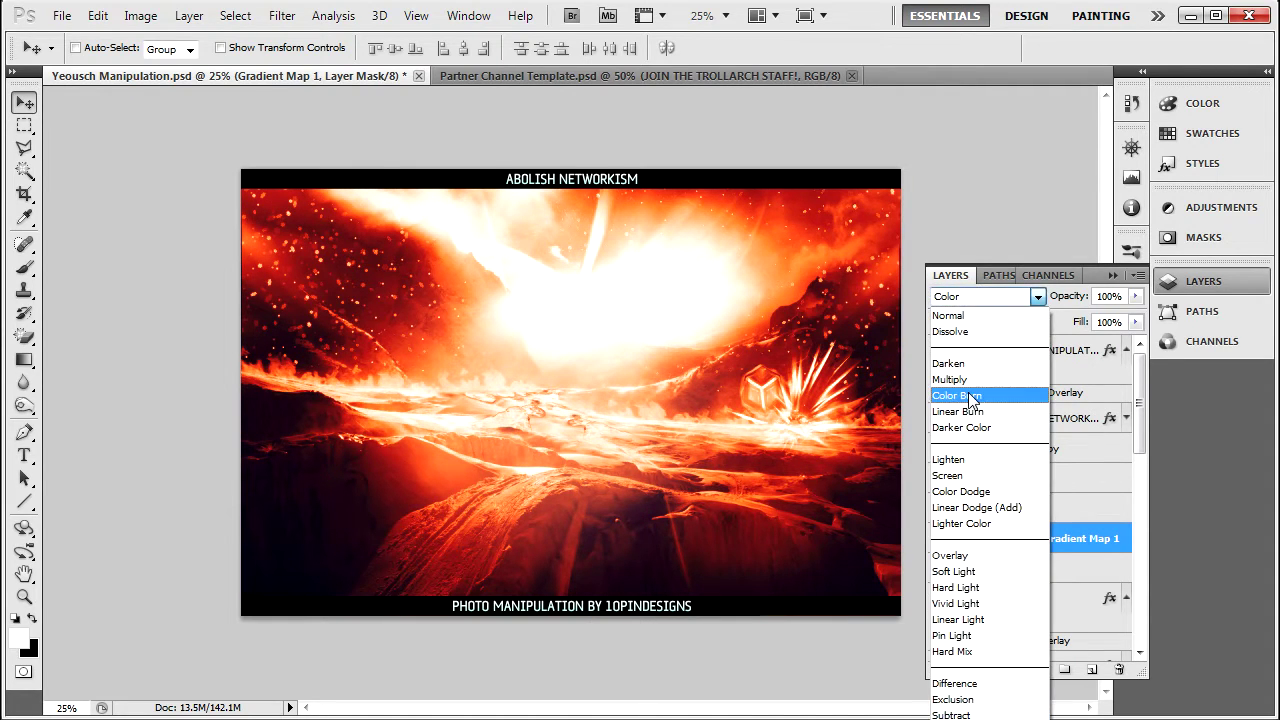
{"action": "left_click", "coordinate": [952, 555]}
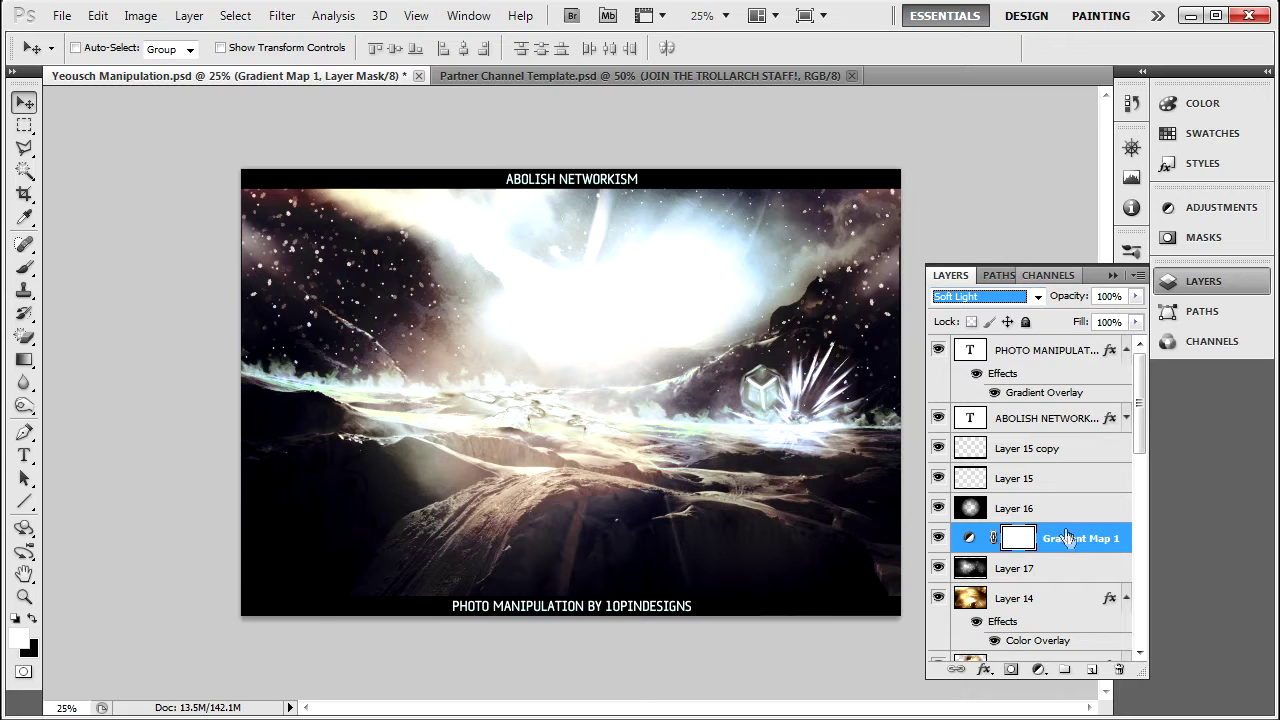
{"action": "left_click", "coordinate": [1112, 275]}
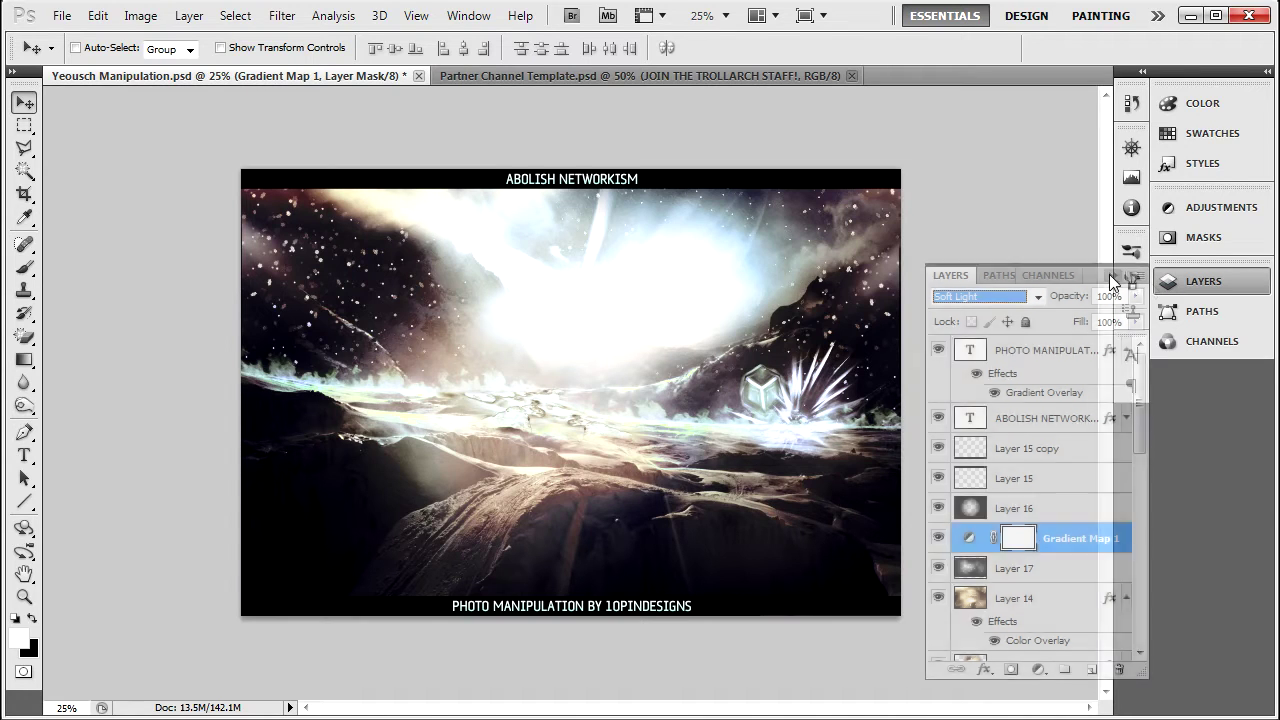
Apply the light cyan gradient preset to Gradient Map 1.
{"action": "left_click", "coordinate": [1209, 211]}
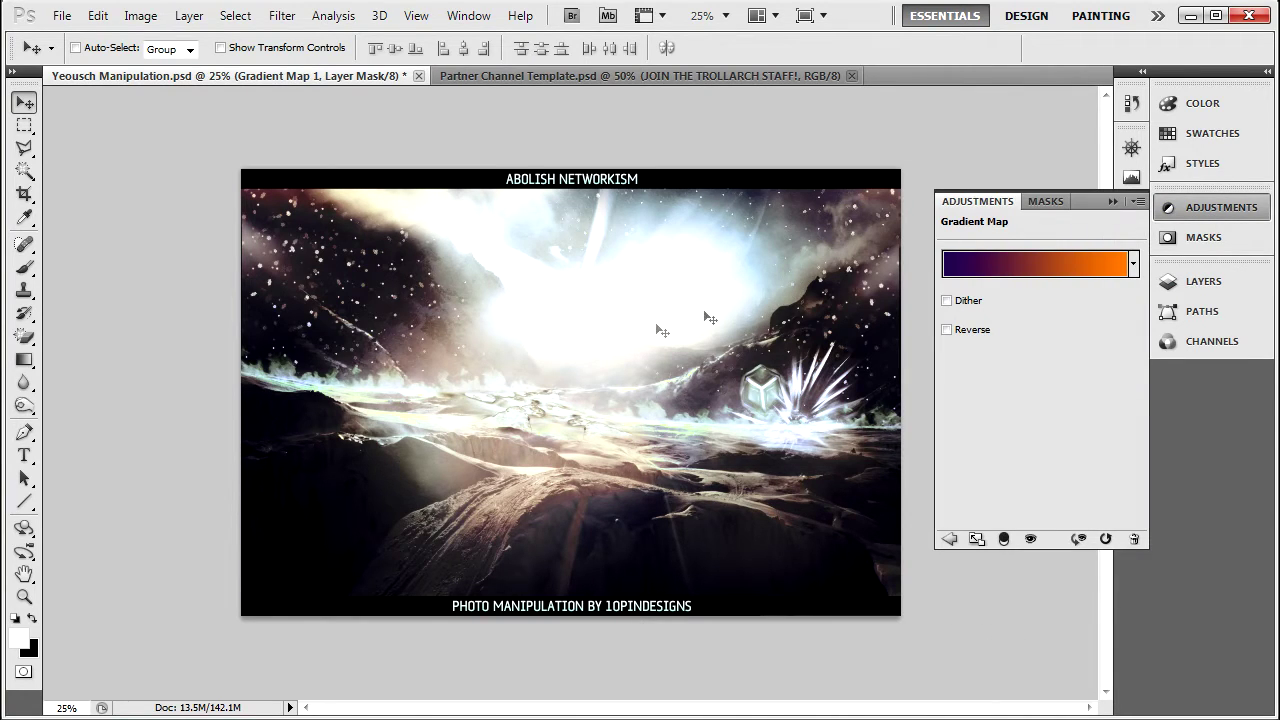
{"action": "left_click", "coordinate": [1133, 263]}
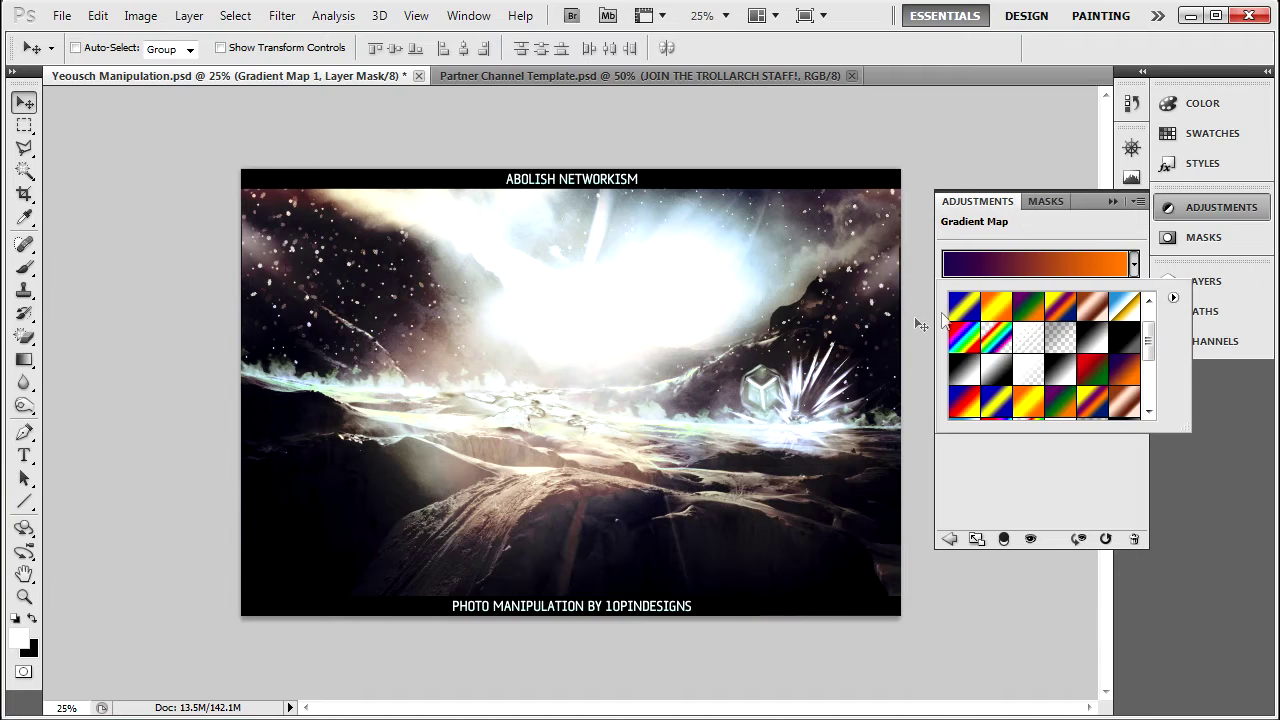
{"action": "left_click_drag", "start_coordinate": [1151, 335], "coordinate": [1149, 380]}
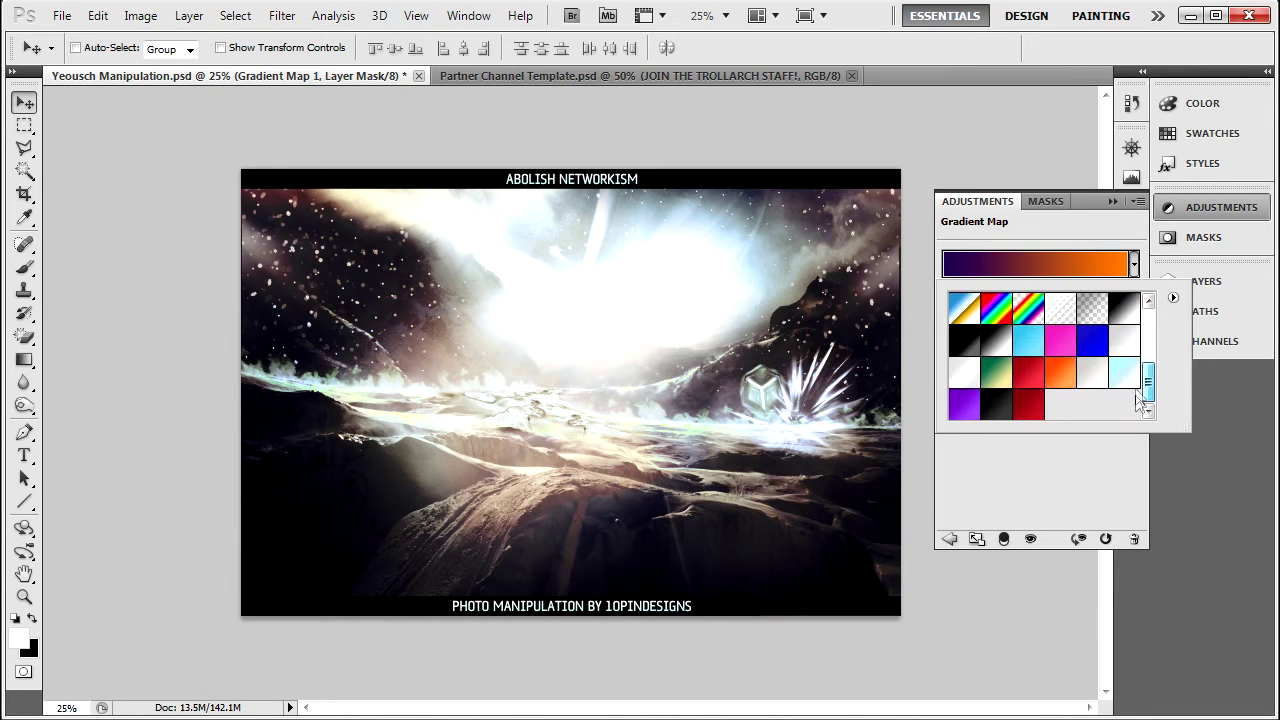
{"action": "left_click", "coordinate": [1126, 378]}
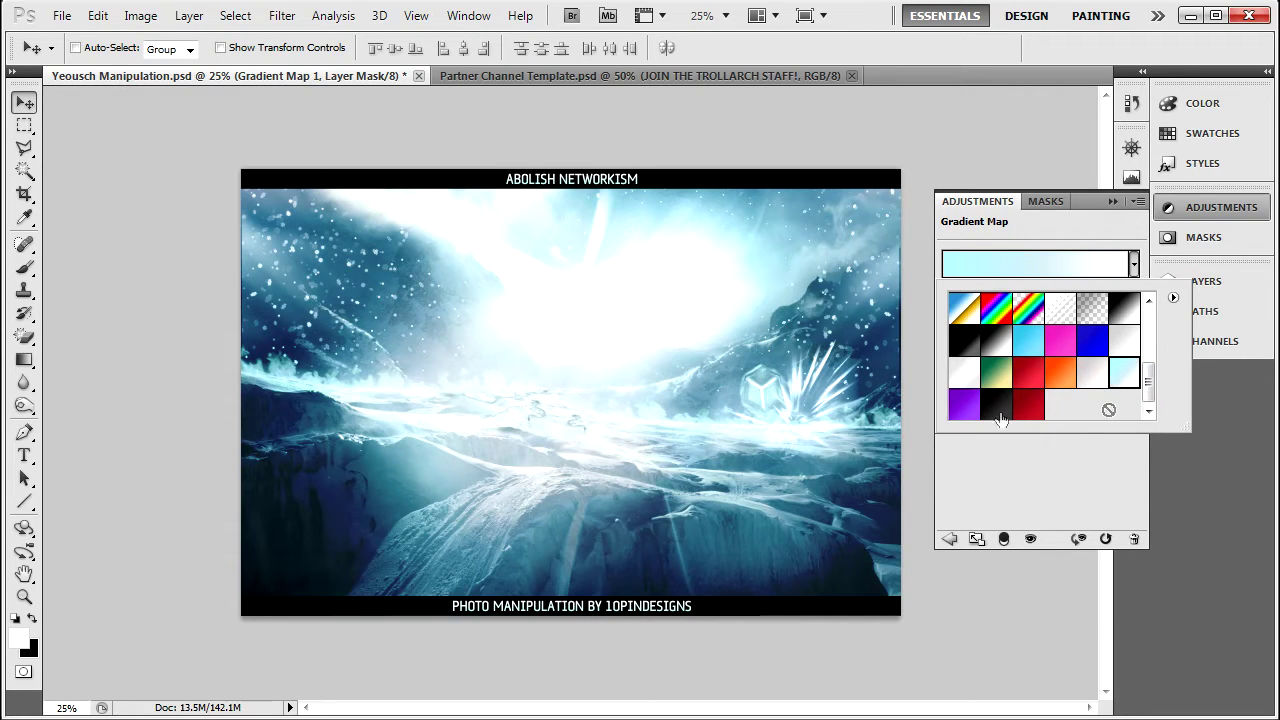
{"action": "mouse_move", "coordinate": [1146, 392]}
{"action": "left_mouse_down"}
{"action": "mouse_move", "coordinate": [1148, 310]}
{"action": "mouse_move", "coordinate": [1148, 392]}
{"action": "left_mouse_up"}
Try purple, dark red, red, orange, white, black, cyan, blue and magenta gradient presets.
{"action": "left_click", "coordinate": [965, 408]}
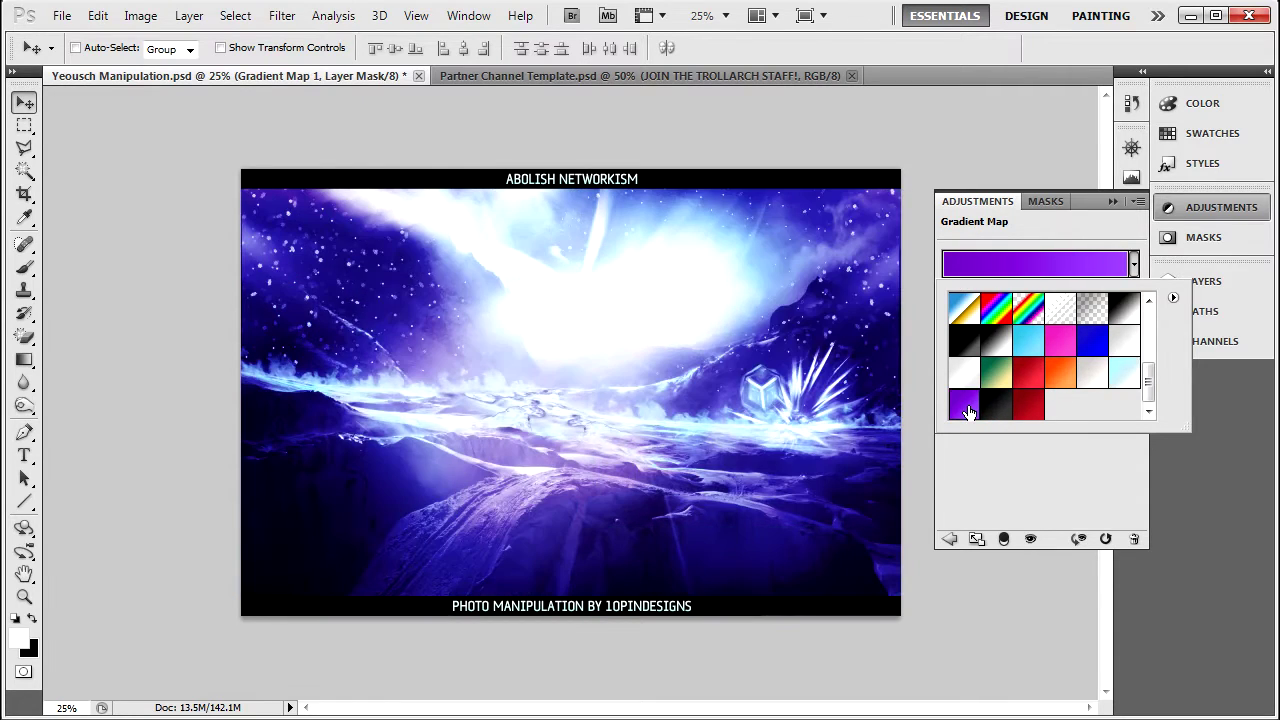
{"action": "left_click", "coordinate": [1025, 410]}
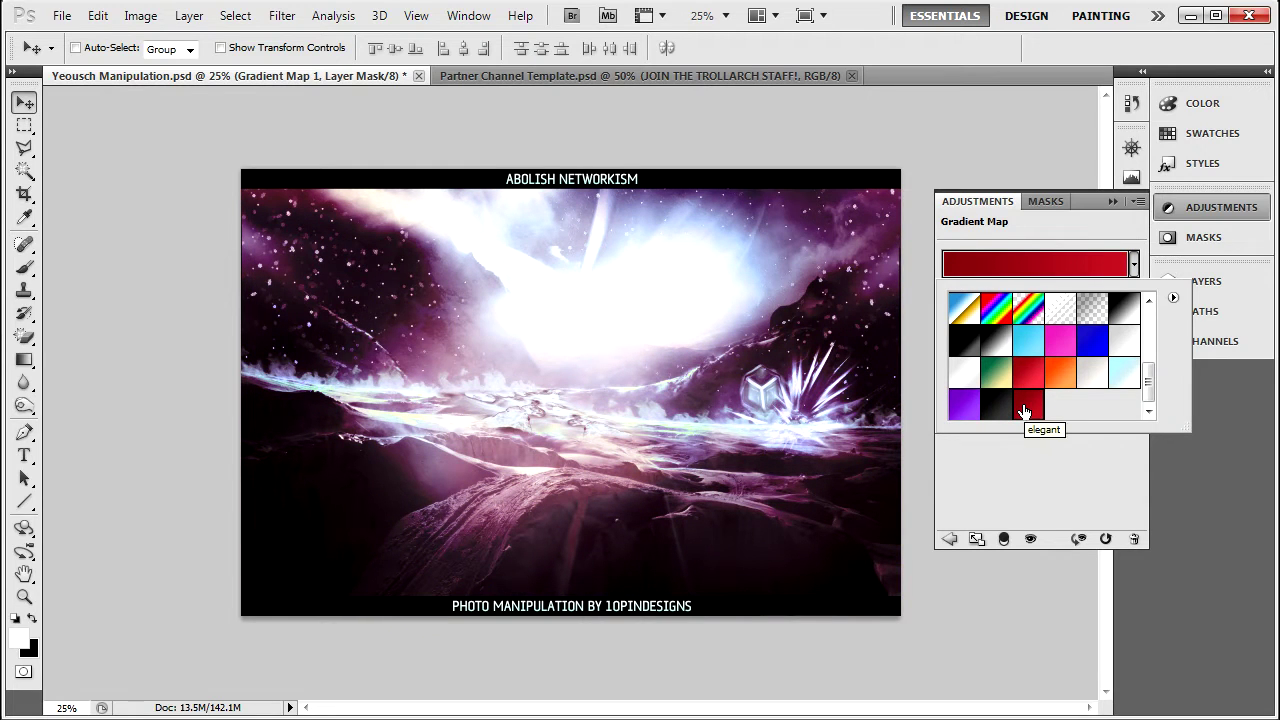
{"action": "left_click", "coordinate": [1026, 373]}
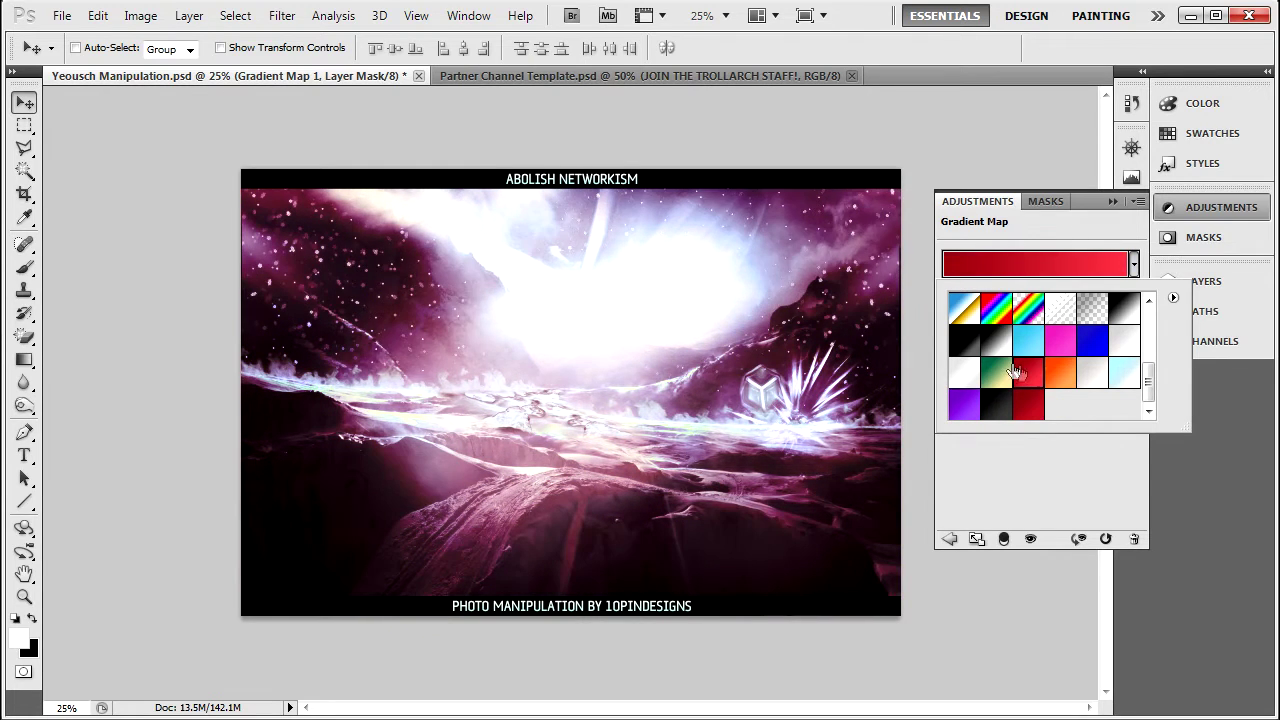
{"action": "left_click", "coordinate": [1066, 374]}
{"action": "left_click", "coordinate": [966, 376]}
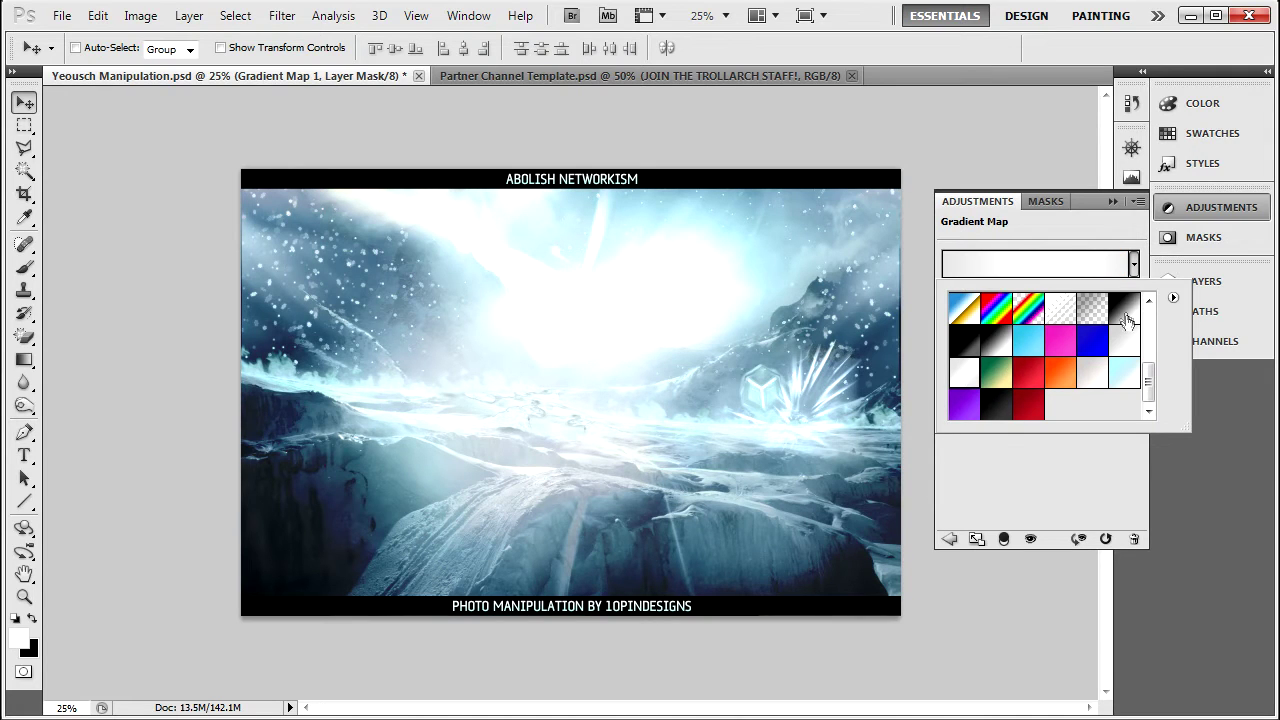
{"action": "left_click", "coordinate": [970, 350]}
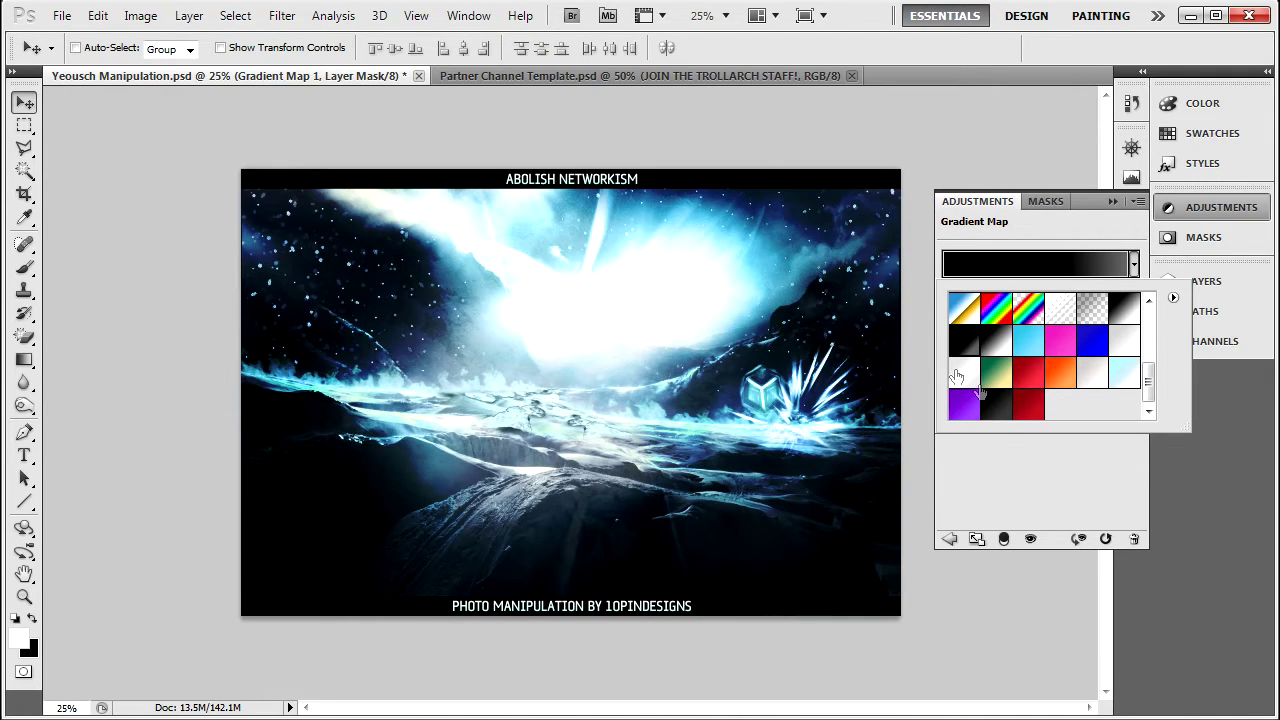
{"action": "left_click", "coordinate": [999, 403]}
{"action": "left_click", "coordinate": [1036, 348]}
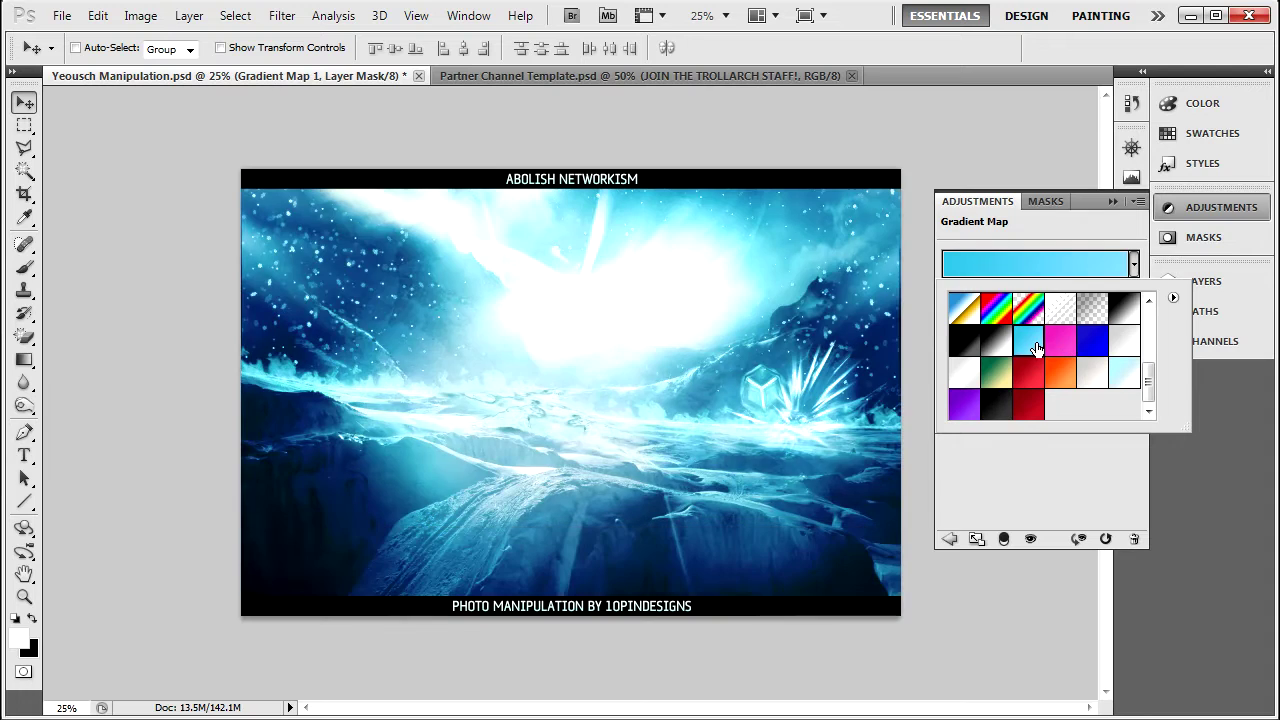
{"action": "left_click", "coordinate": [1093, 342]}
{"action": "left_click", "coordinate": [1062, 342]}
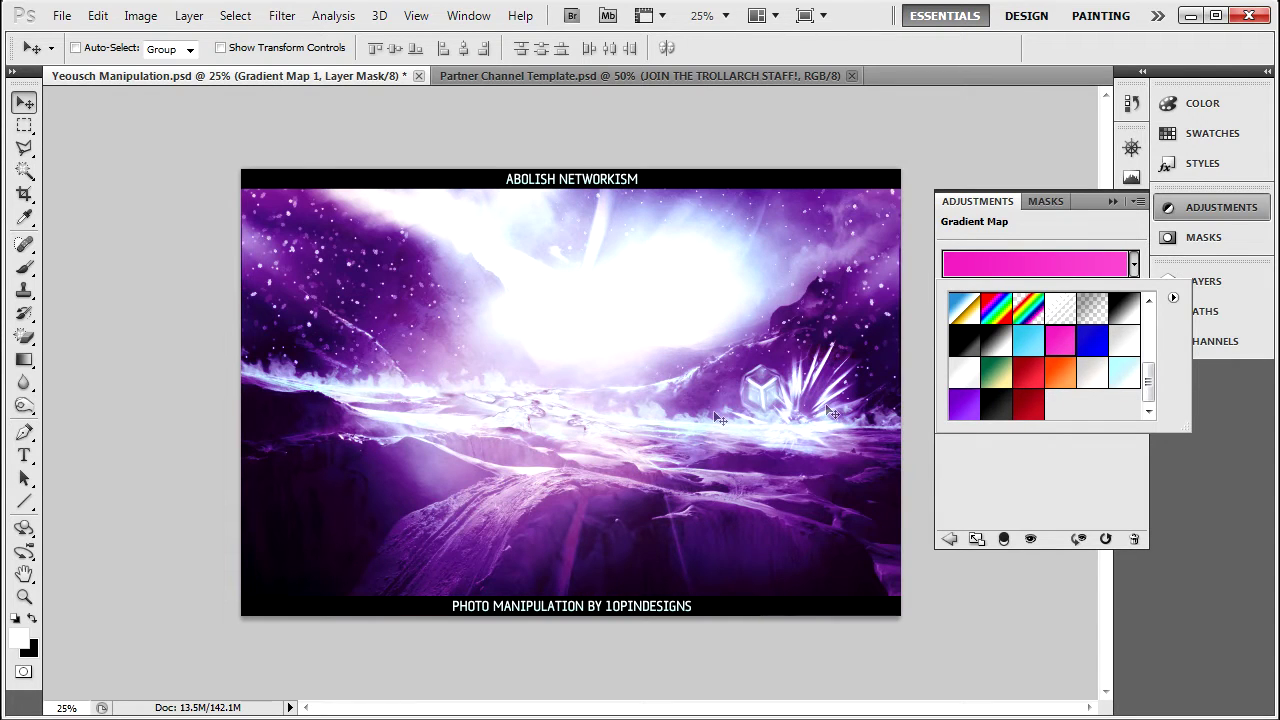
Settle on a pale white gradient preset for a frosty icy-blue look.
{"action": "left_click_drag", "start_coordinate": [1150, 370], "coordinate": [1152, 355]}
{"action": "left_click", "coordinate": [1050, 358]}
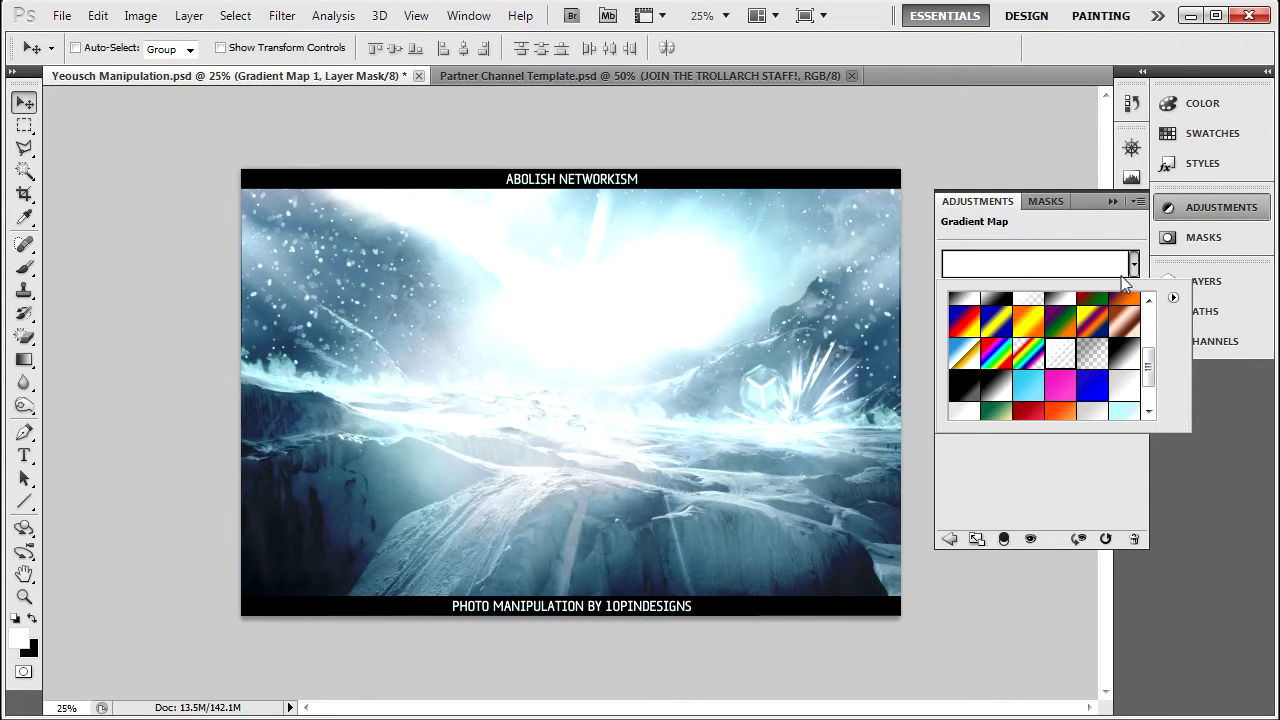
{"action": "scroll", "coordinate": [1100, 350], "scroll_direction": "up", "scroll_amount": 1}
{"action": "left_click", "coordinate": [1133, 263]}
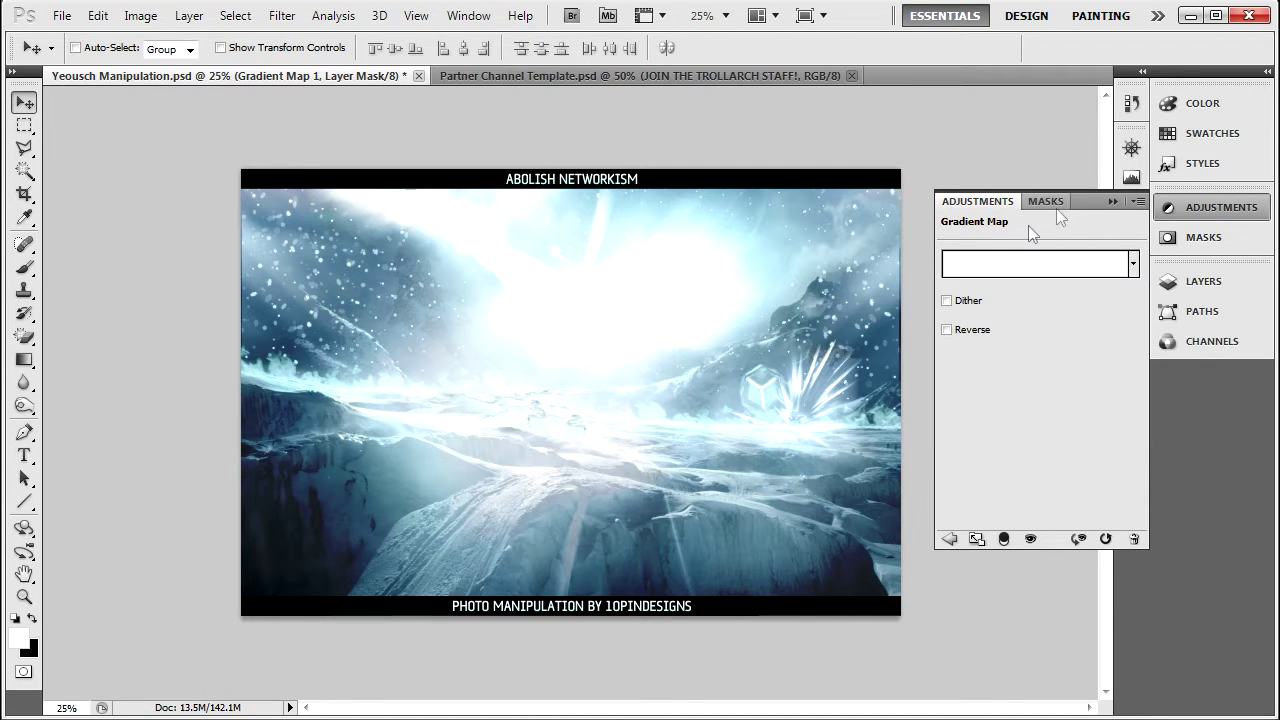
{"action": "left_click", "coordinate": [1167, 211]}
{"action": "left_click", "coordinate": [1167, 211]}
{"action": "left_click", "coordinate": [1205, 281]}
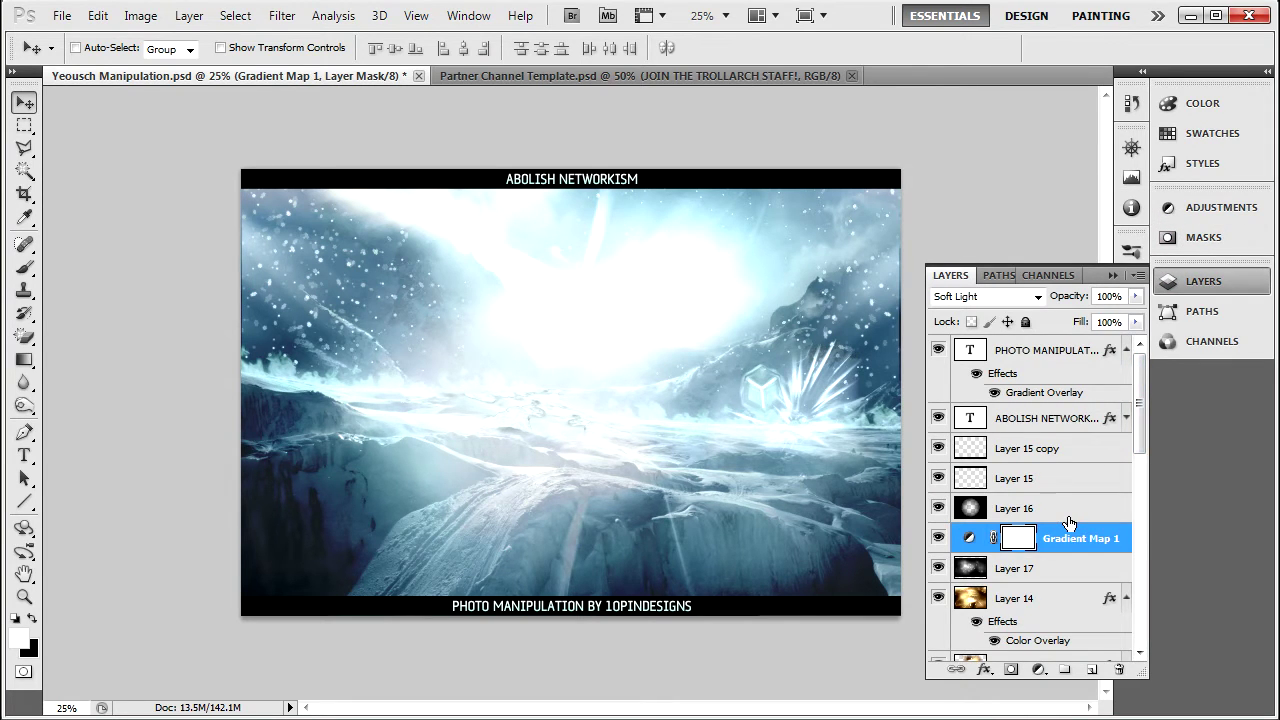
Delete the Gradient Map 1 adjustment layer.
{"action": "key", "text": "Delete"}
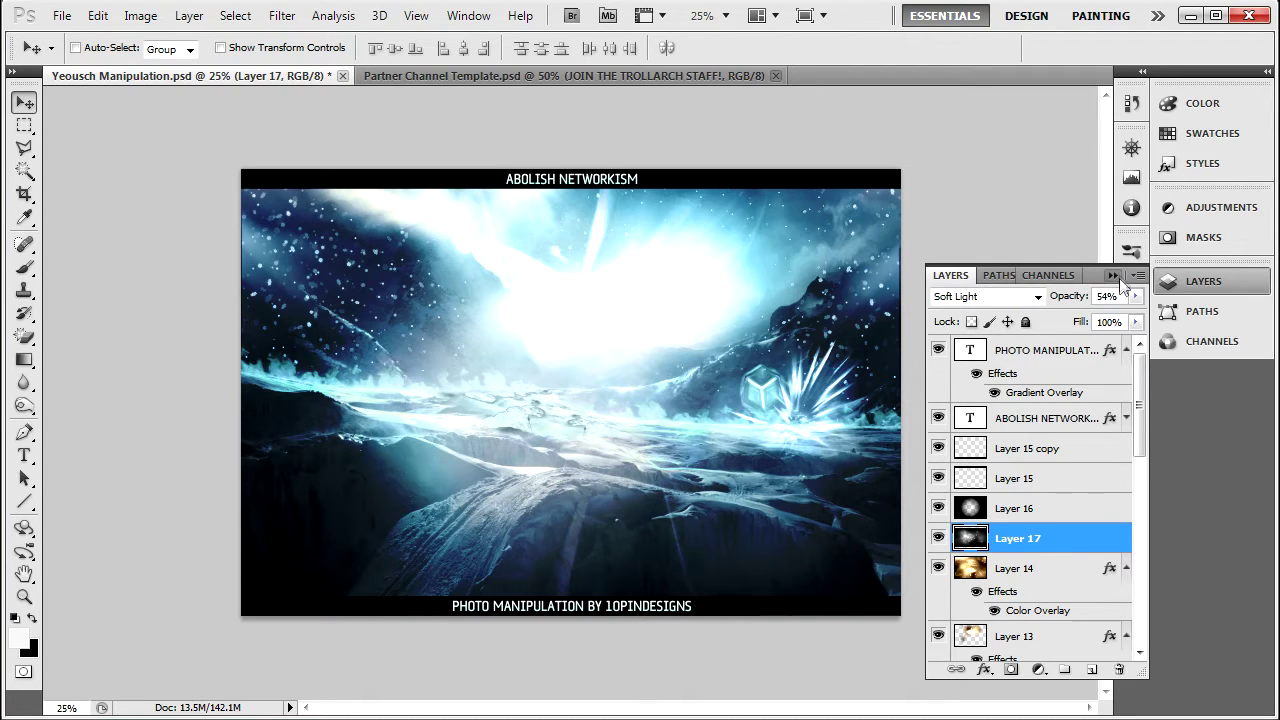
{"action": "left_click", "coordinate": [1111, 276]}
{"action": "left_click", "coordinate": [1240, 207]}
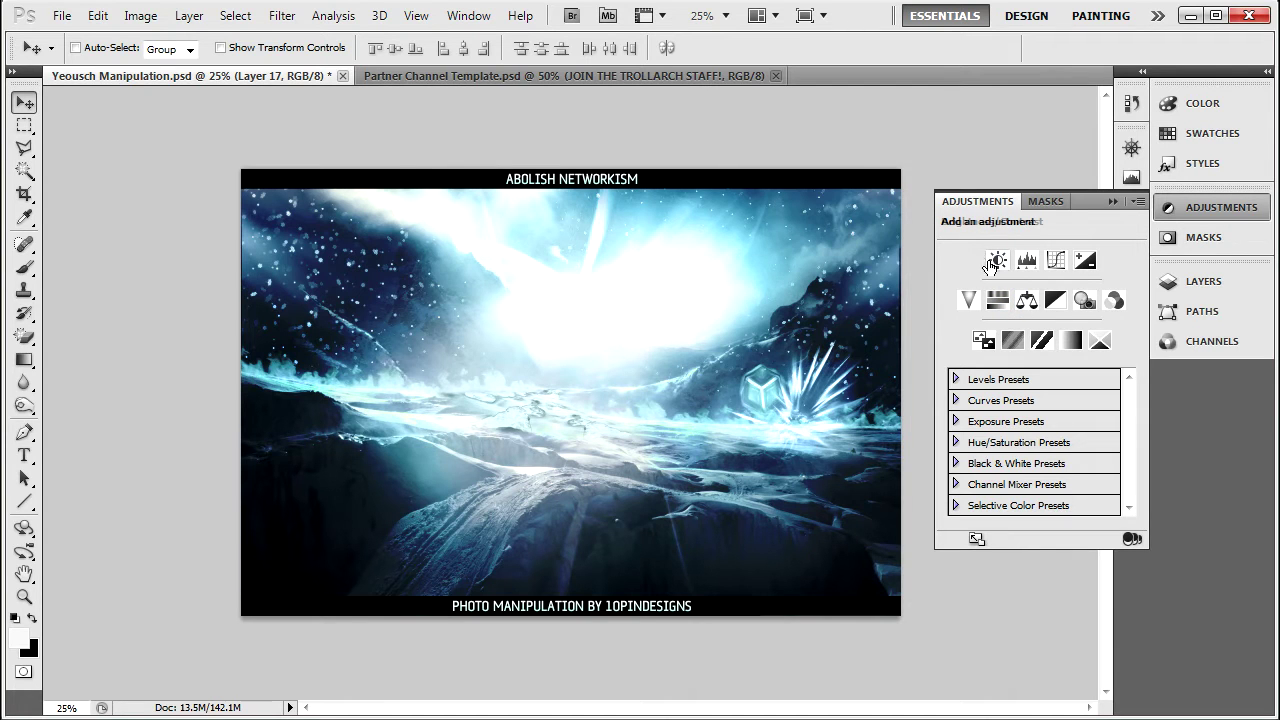
Add a trial Brightness/Contrast layer, adjust brightness and contrast, then delete it.
{"action": "left_click", "coordinate": [996, 262]}
{"action": "left_click_drag", "start_coordinate": [1042, 276], "coordinate": [1055, 305]}
{"action": "left_click", "coordinate": [1143, 207]}
{"action": "left_click", "coordinate": [1155, 207]}
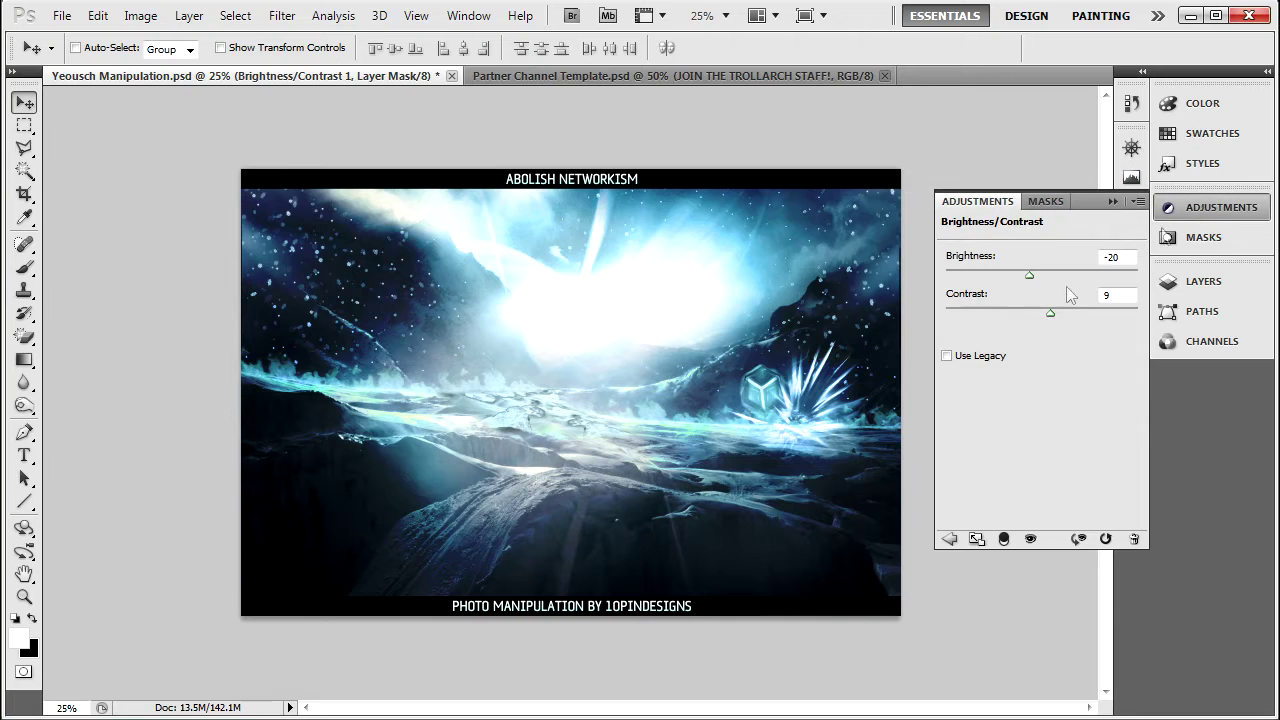
{"action": "key", "text": "Delete"}
{"action": "left_click", "coordinate": [1210, 210]}
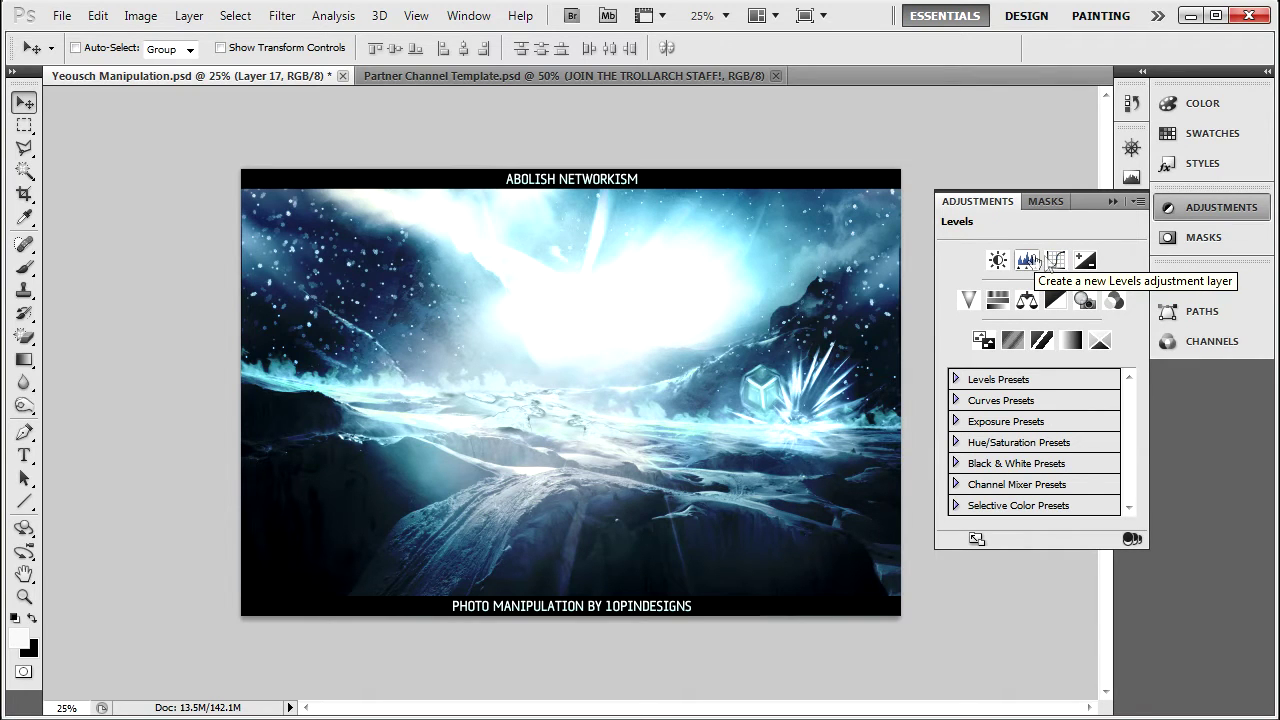
Add a Curves adjustment layer and apply the Color Negative (RGB) preset.
{"action": "left_click", "coordinate": [1056, 261]}
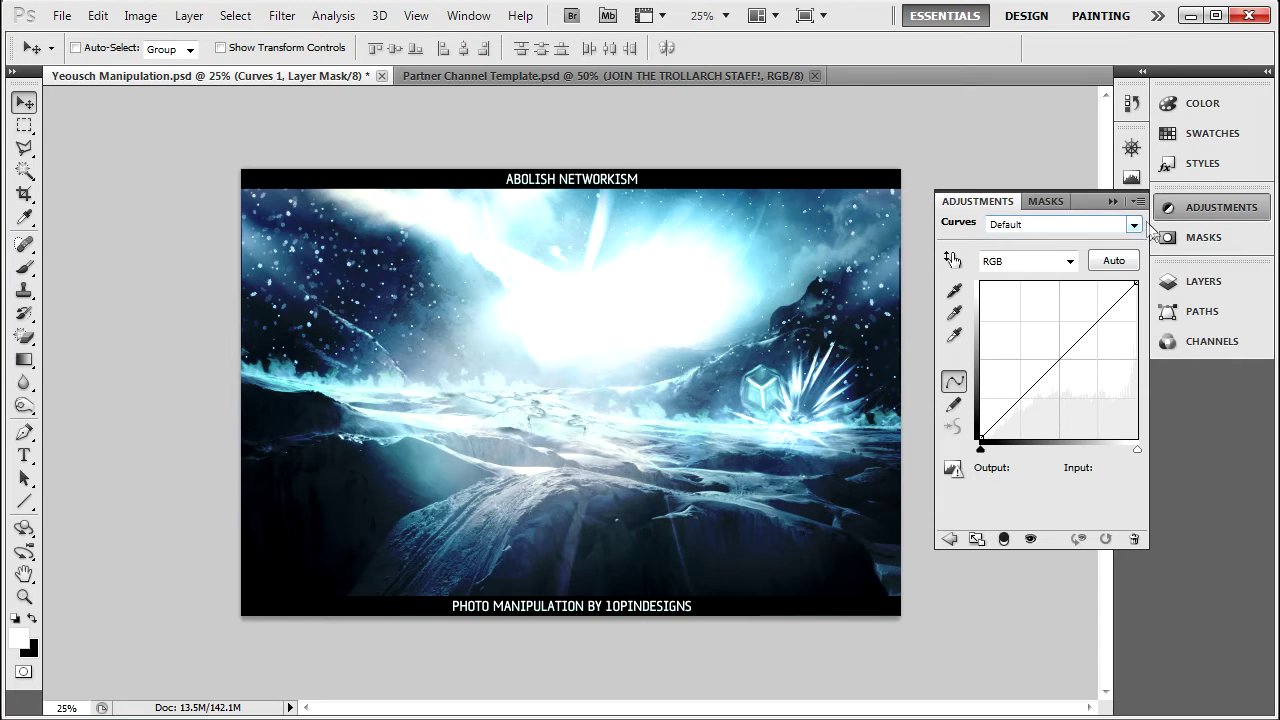
{"action": "left_click", "coordinate": [1203, 281]}
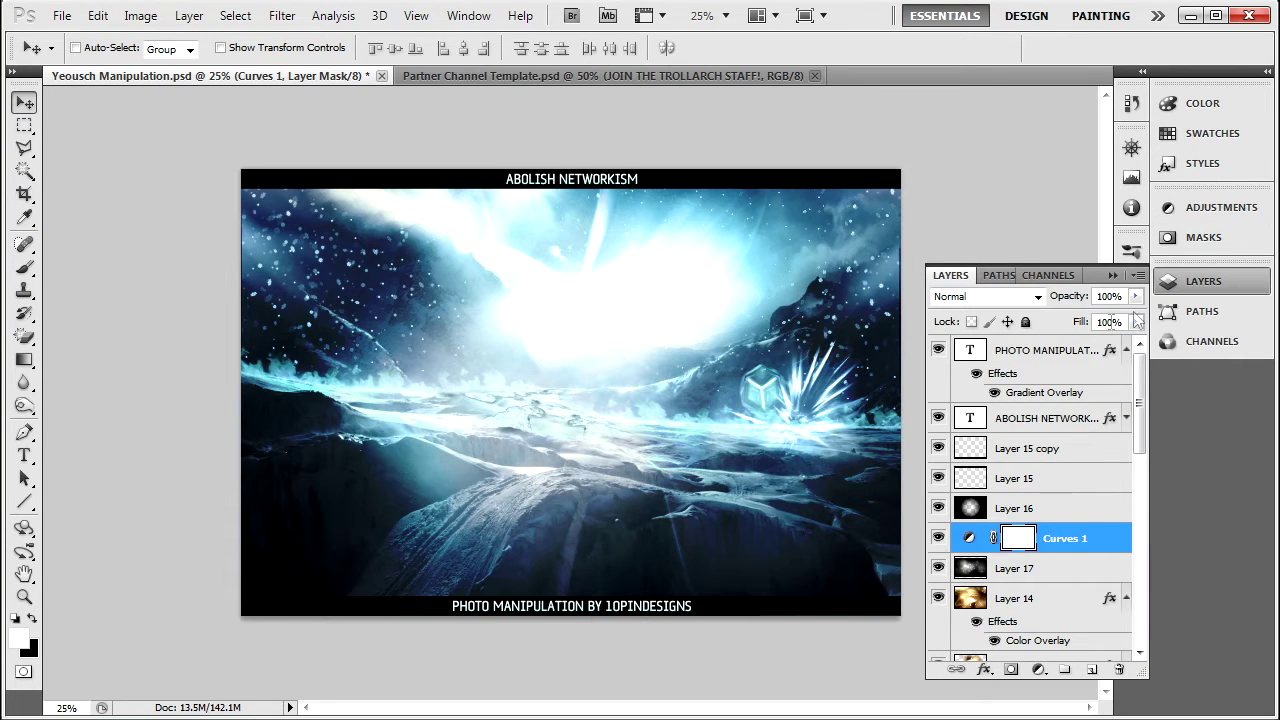
{"action": "left_click", "coordinate": [1218, 207]}
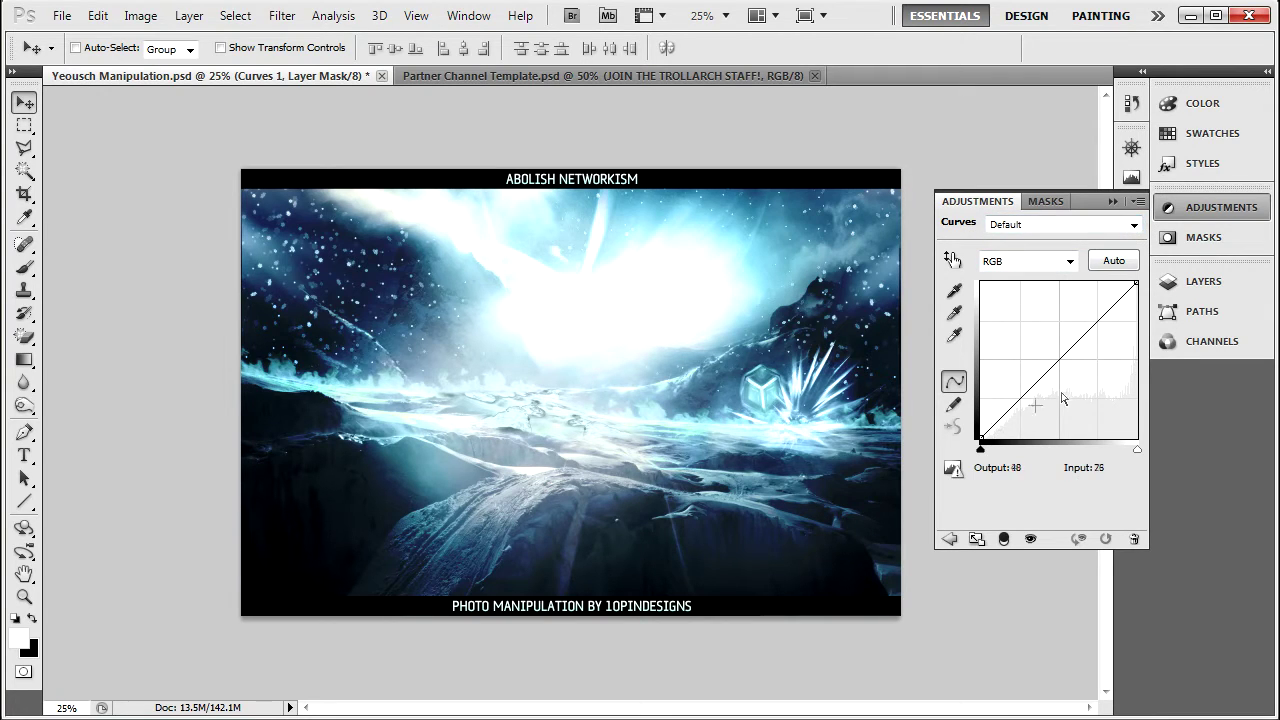
{"action": "left_click", "coordinate": [1134, 225]}
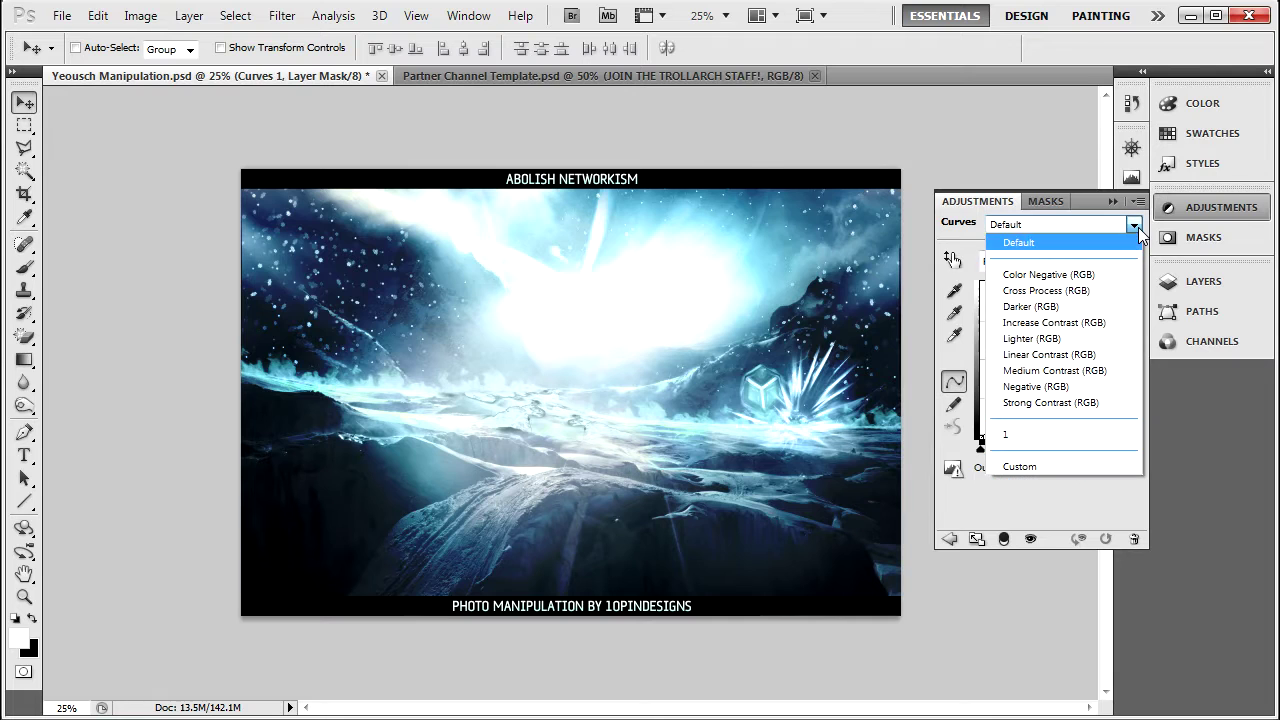
{"action": "left_click", "coordinate": [1052, 274]}
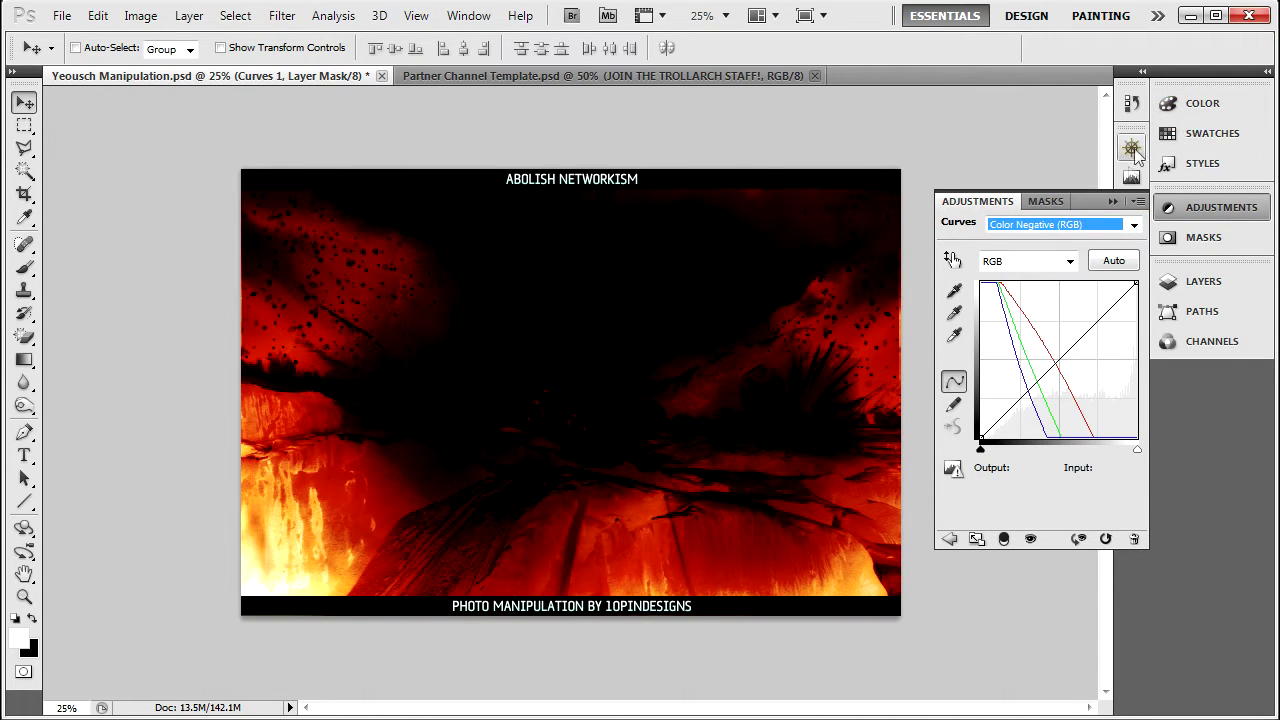
{"action": "left_click", "coordinate": [1135, 225]}
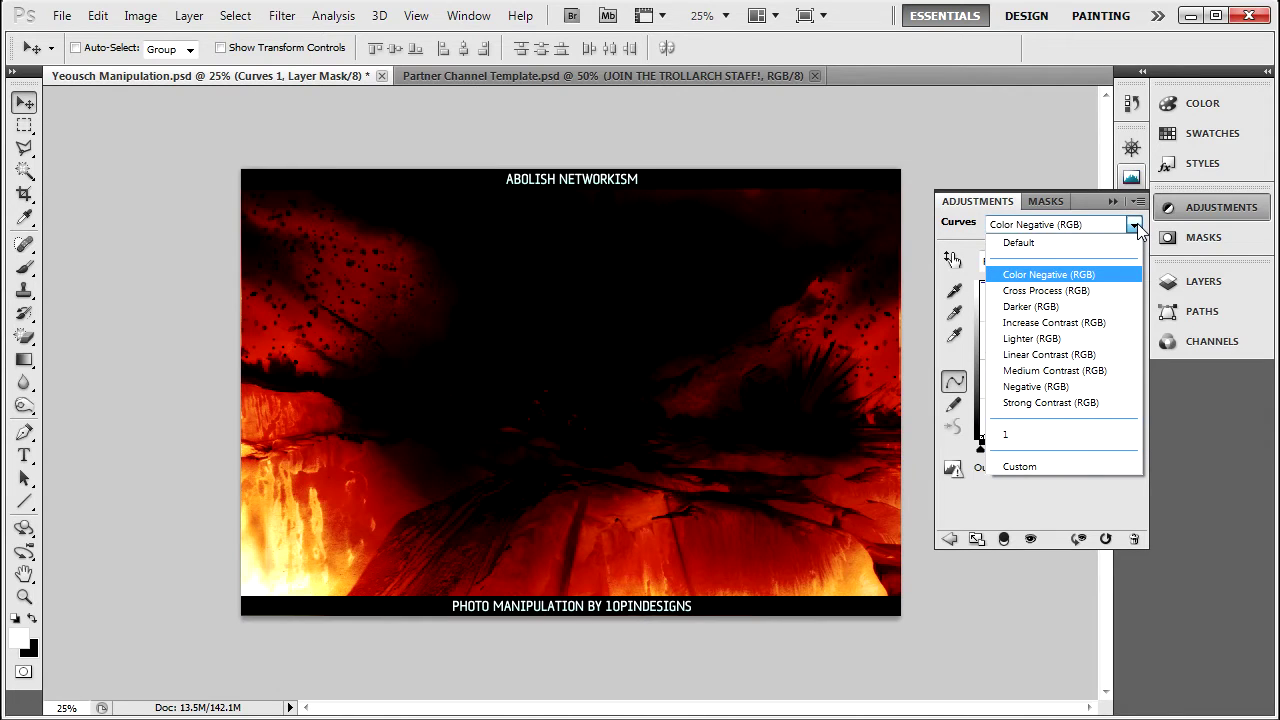
{"action": "left_click", "coordinate": [1137, 228]}
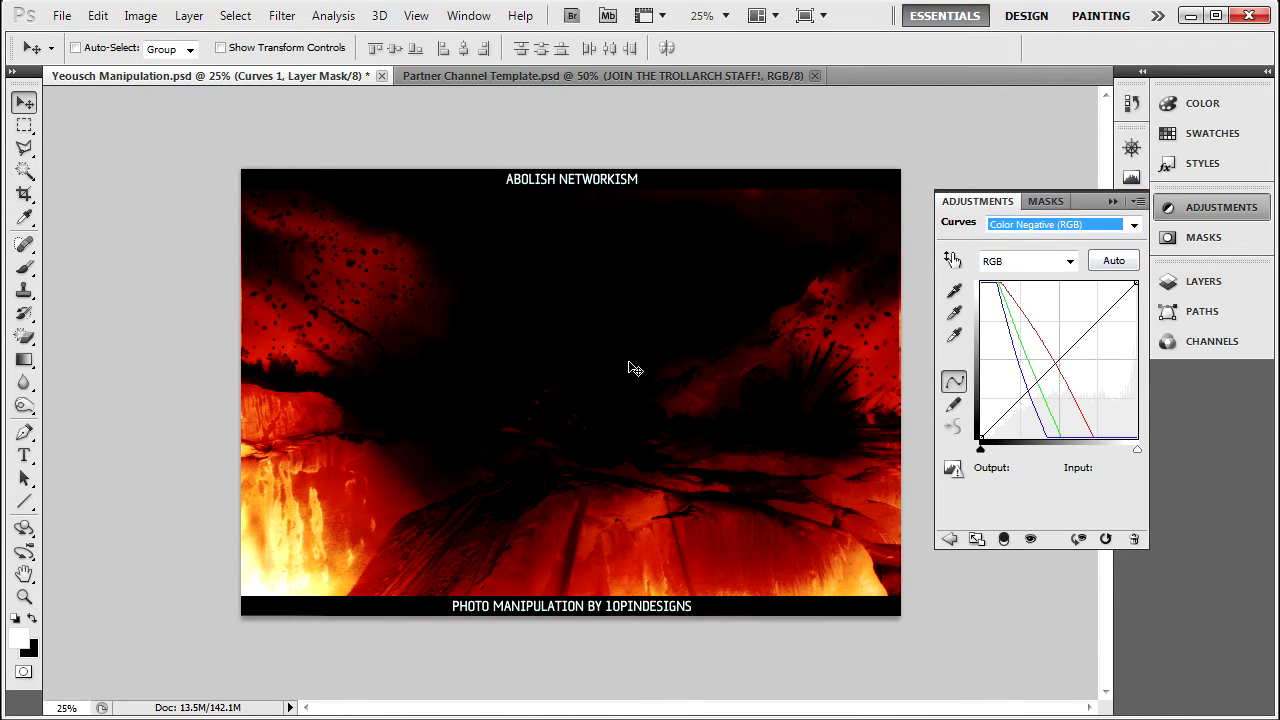
Cycle through Cross Process, Darker, Linear Contrast, Negative and Strong Contrast curve presets.
{"action": "left_click", "coordinate": [1135, 226]}
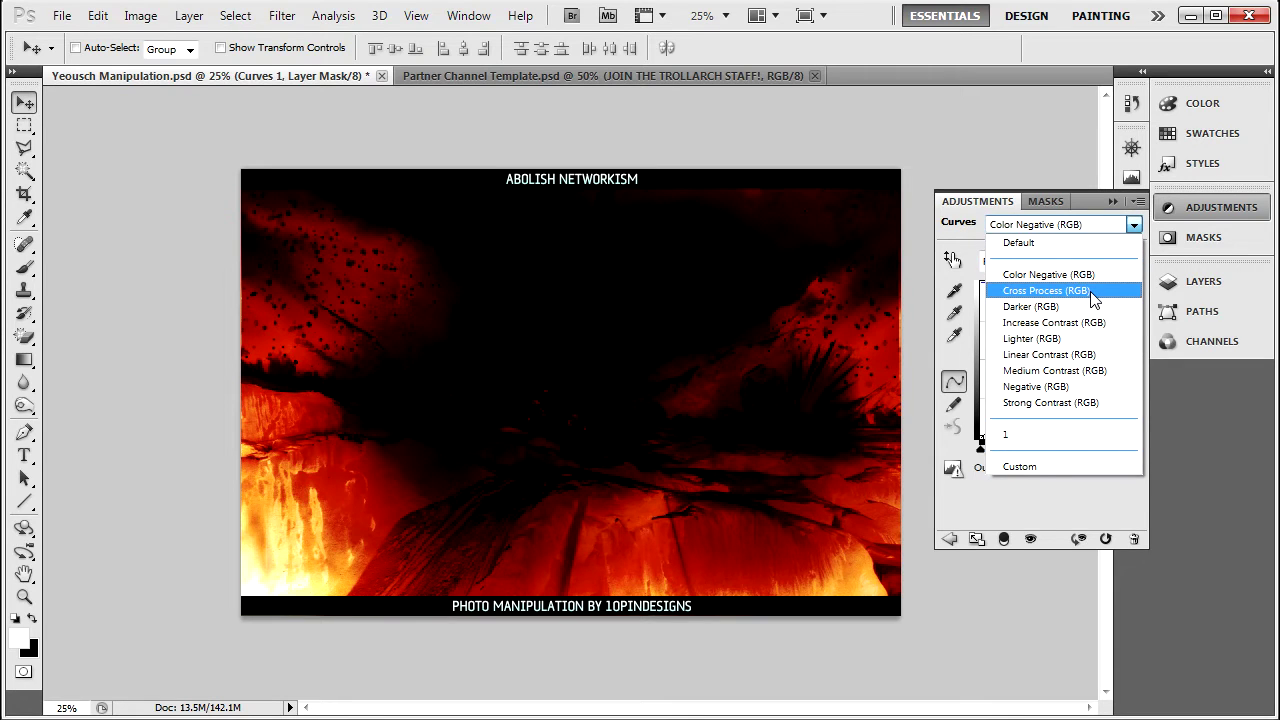
{"action": "left_click", "coordinate": [1093, 291]}
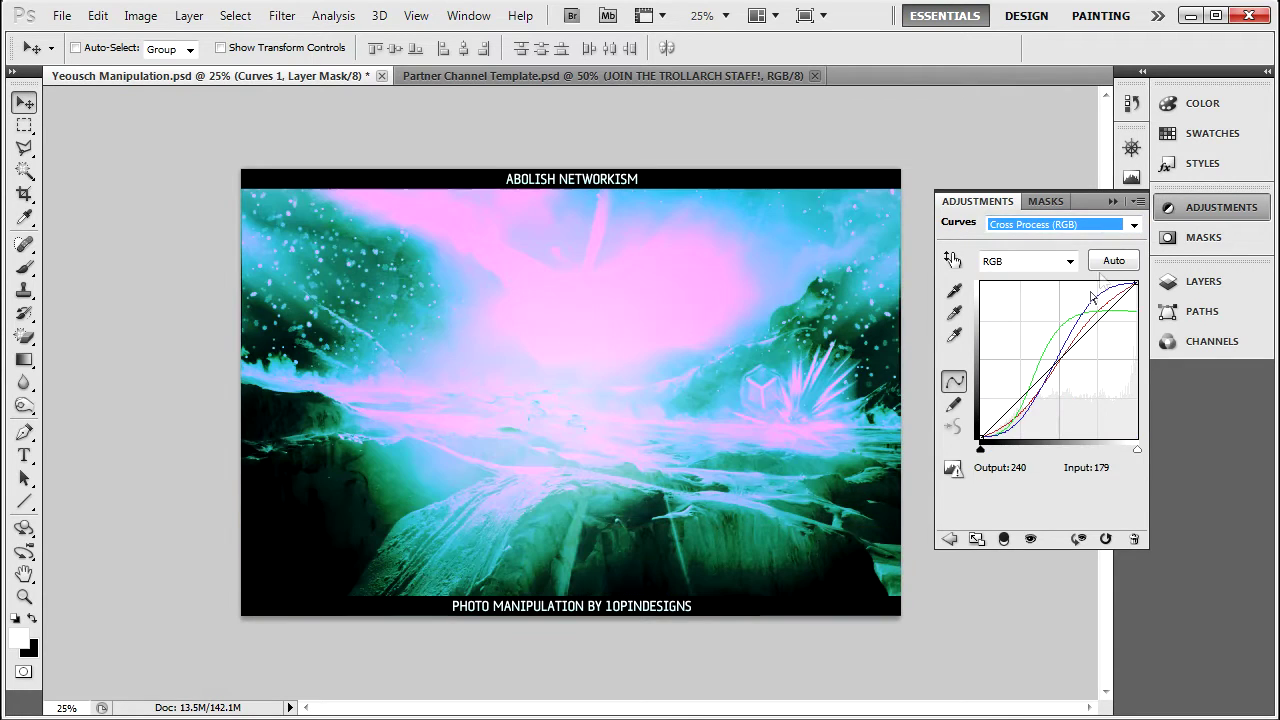
{"action": "left_click", "coordinate": [1136, 226]}
{"action": "left_click", "coordinate": [1078, 302]}
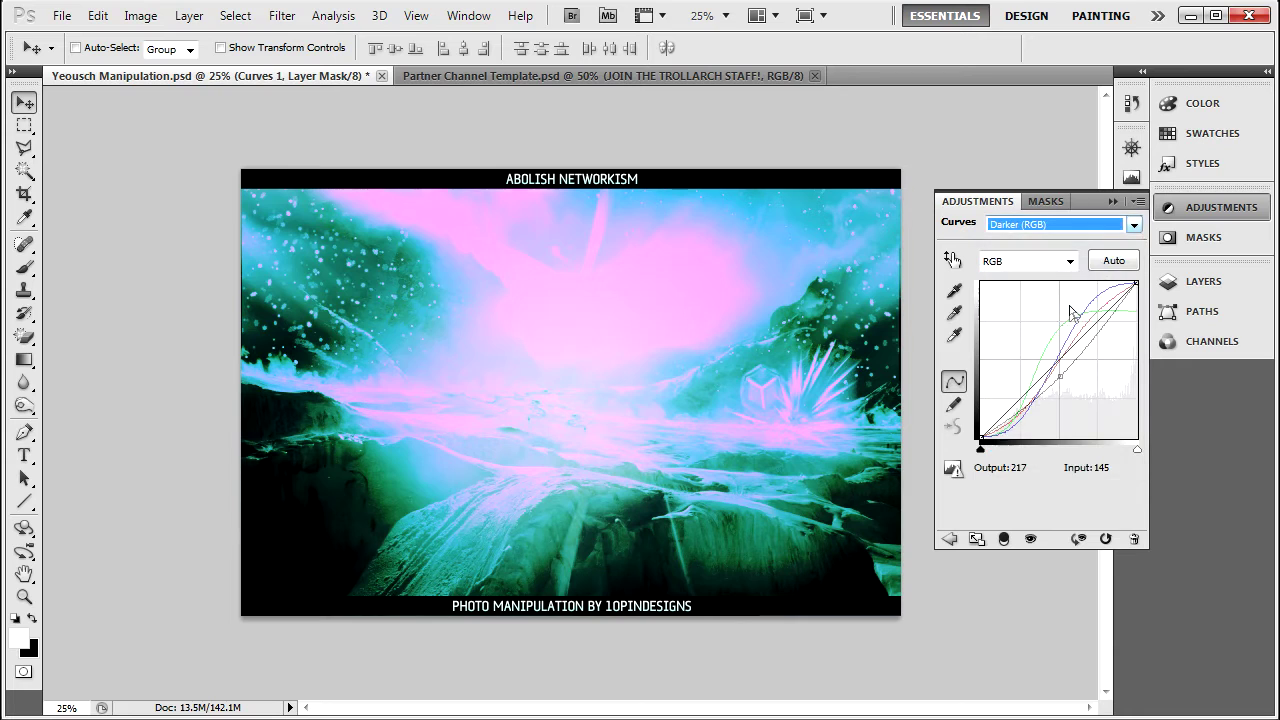
{"action": "left_click", "coordinate": [1135, 225]}
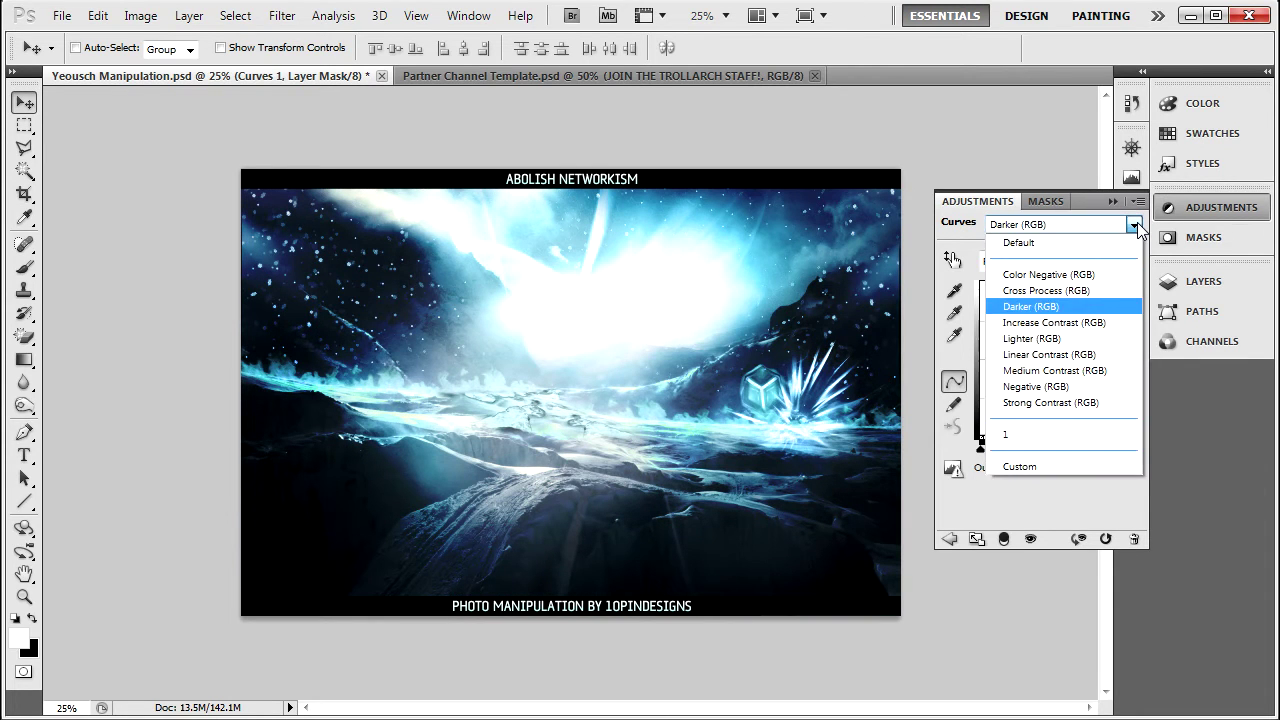
{"action": "left_click", "coordinate": [1136, 224]}
{"action": "key", "text": "Down"}
{"action": "key", "text": "Down"}
{"action": "key", "text": "Down"}
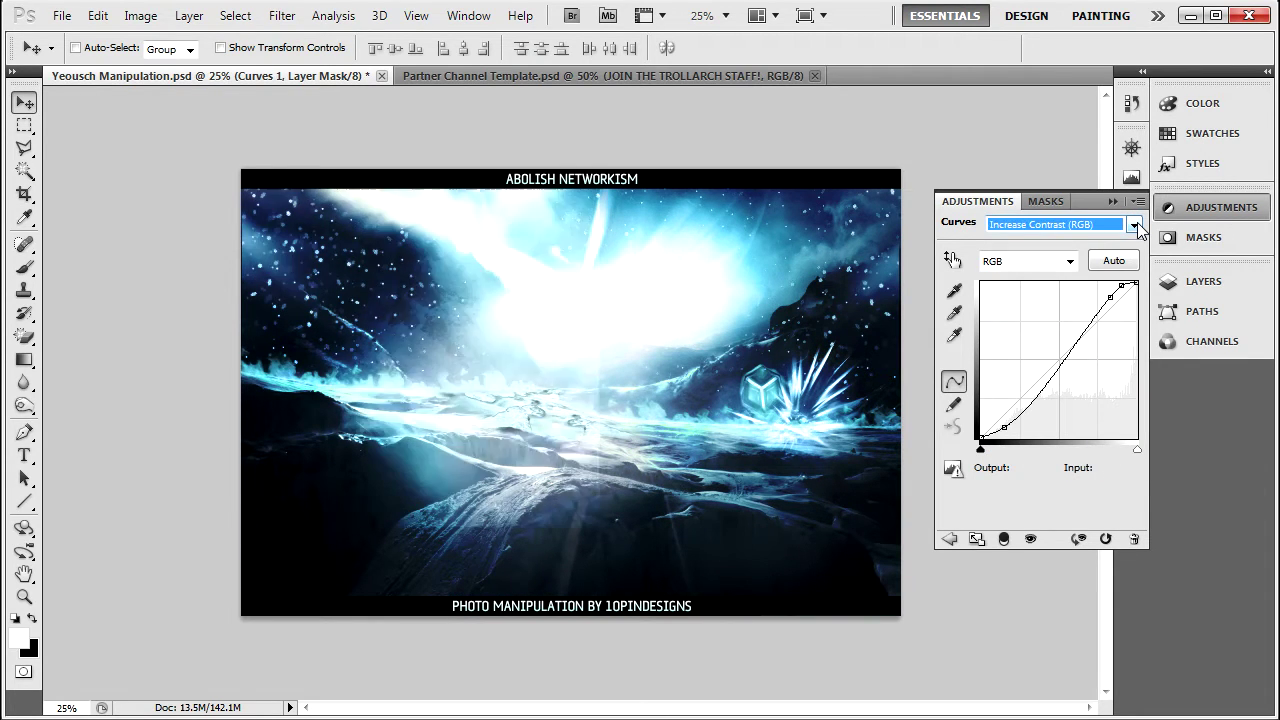
{"action": "key", "text": "Down"}
{"action": "key", "text": "Down"}
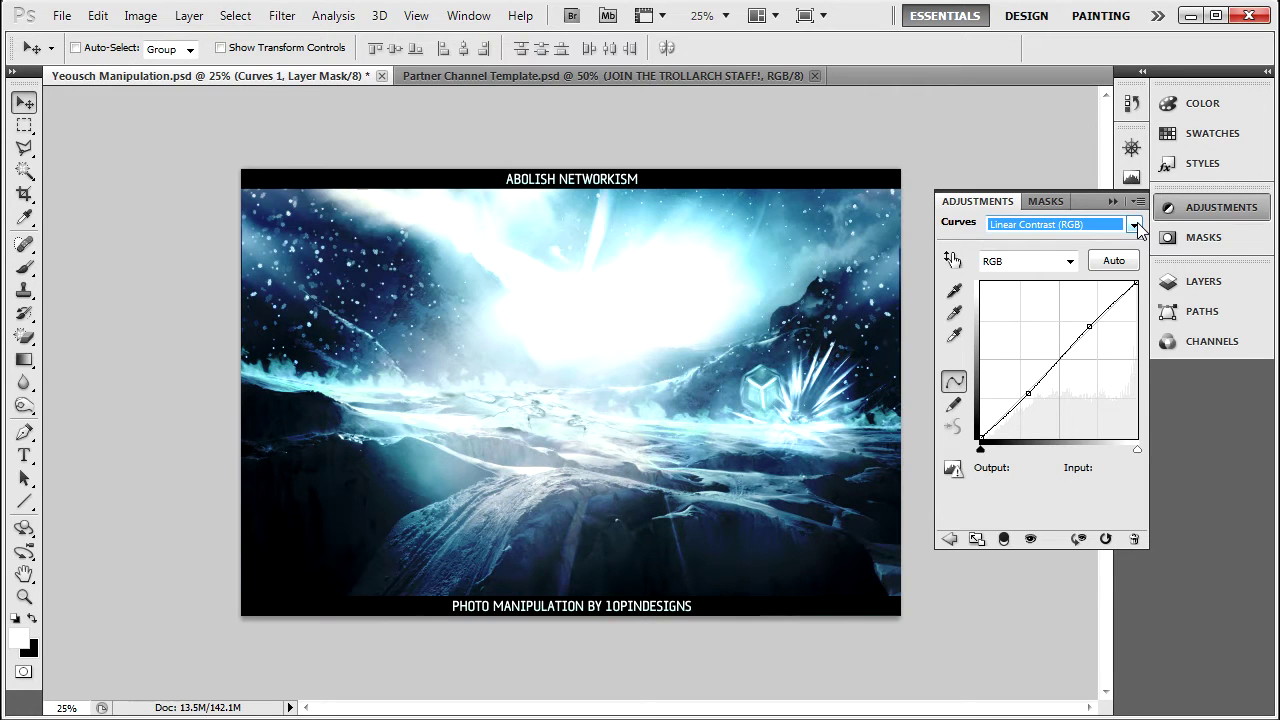
{"action": "key", "text": "Down"}
{"action": "key", "text": "Up"}
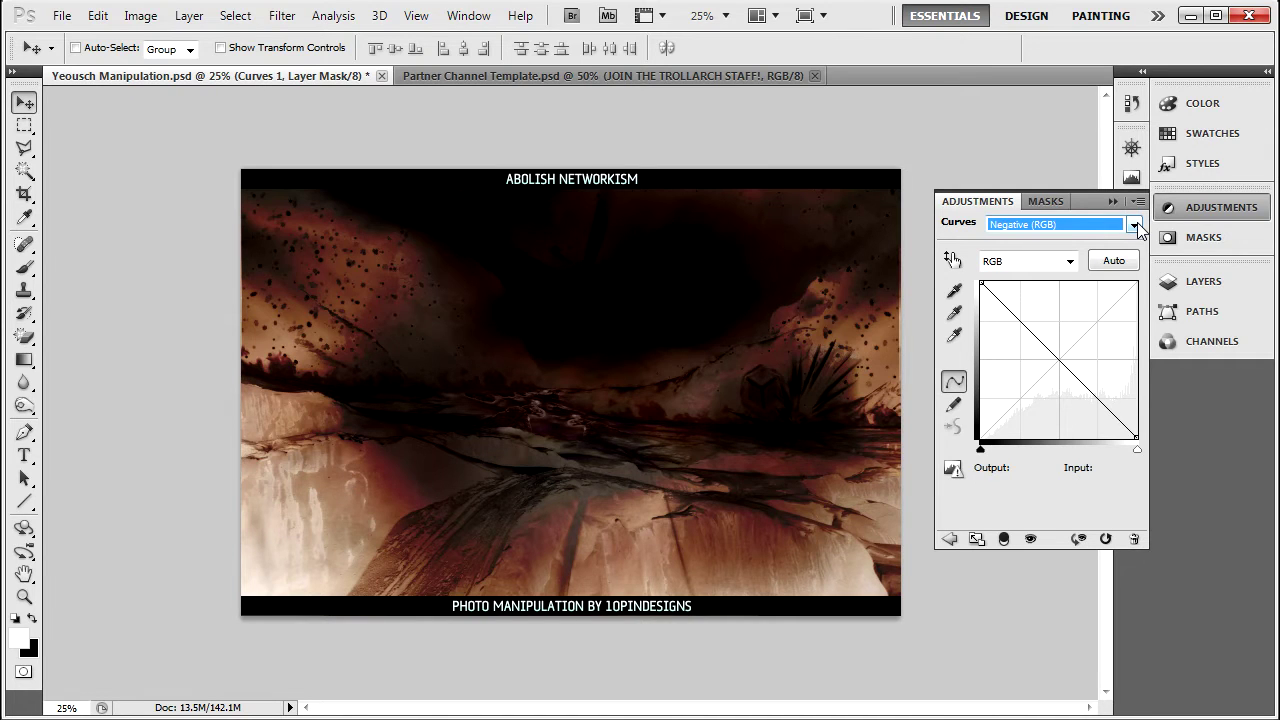
{"action": "key", "text": "Down"}
{"action": "key", "text": "Down"}
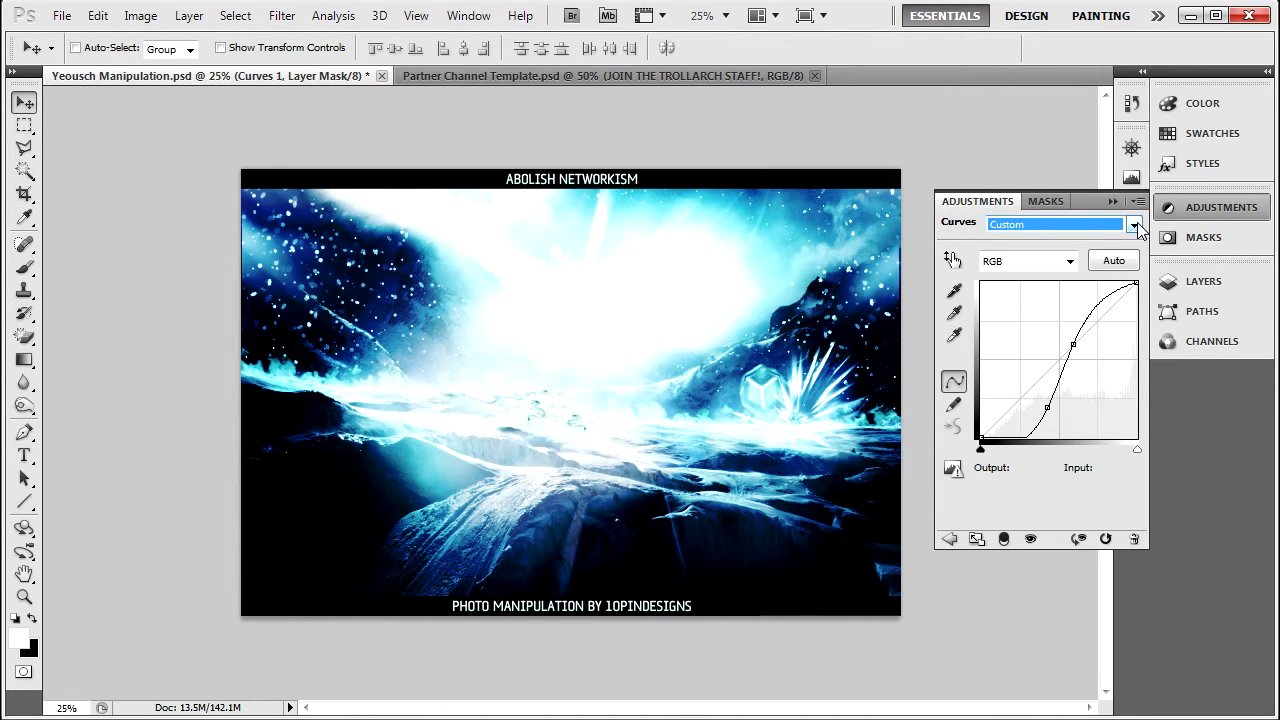
{"action": "key", "text": "Up"}
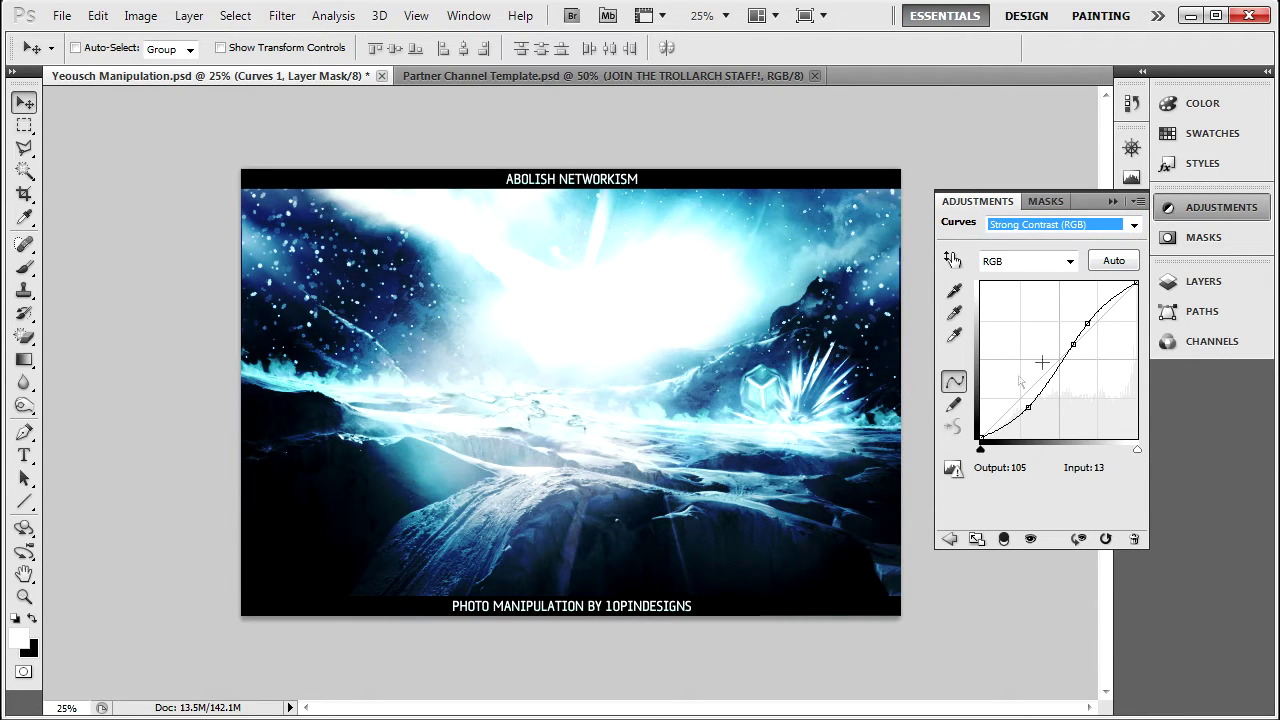
Reshape the curve with custom points, then reapply the Strong Contrast (RGB) preset.
{"action": "left_click_drag", "start_coordinate": [1089, 326], "coordinate": [1070, 369]}
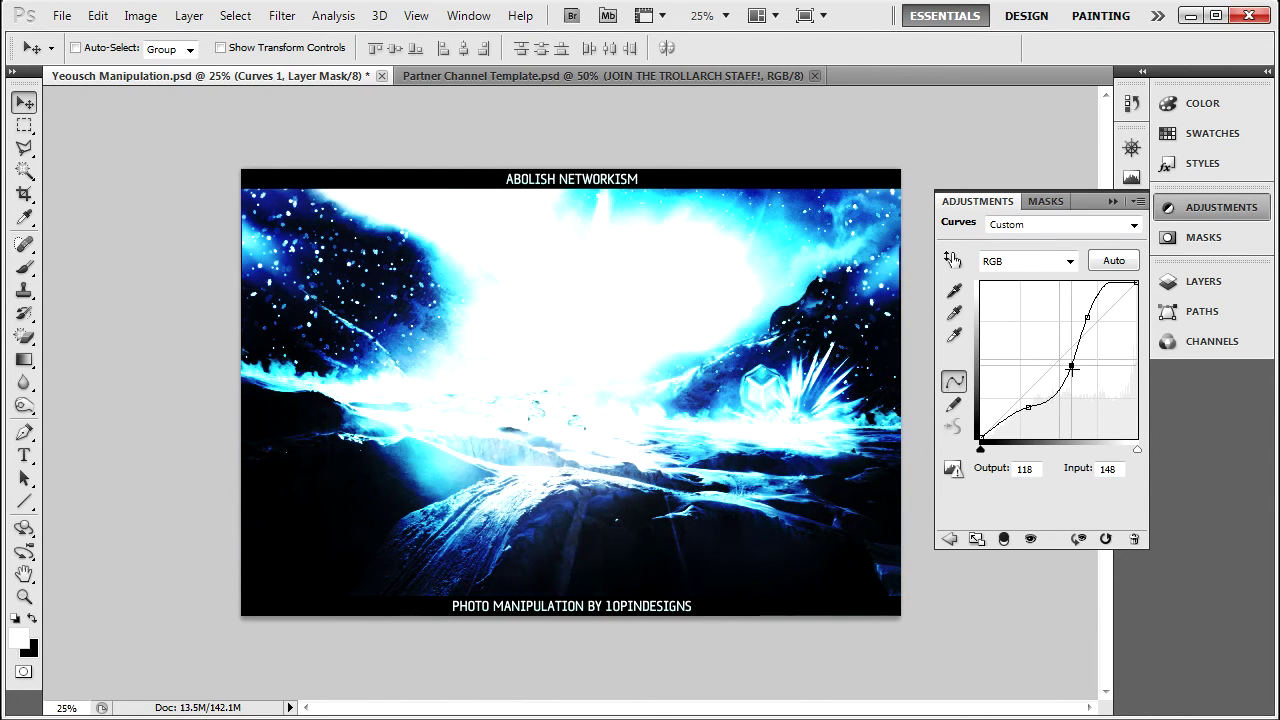
{"action": "mouse_move", "coordinate": [1028, 407]}
{"action": "left_mouse_down"}
{"action": "mouse_move", "coordinate": [1015, 404]}
{"action": "mouse_move", "coordinate": [1056, 324]}
{"action": "mouse_move", "coordinate": [1043, 404]}
{"action": "left_mouse_up"}
{"action": "left_click", "coordinate": [1105, 224]}
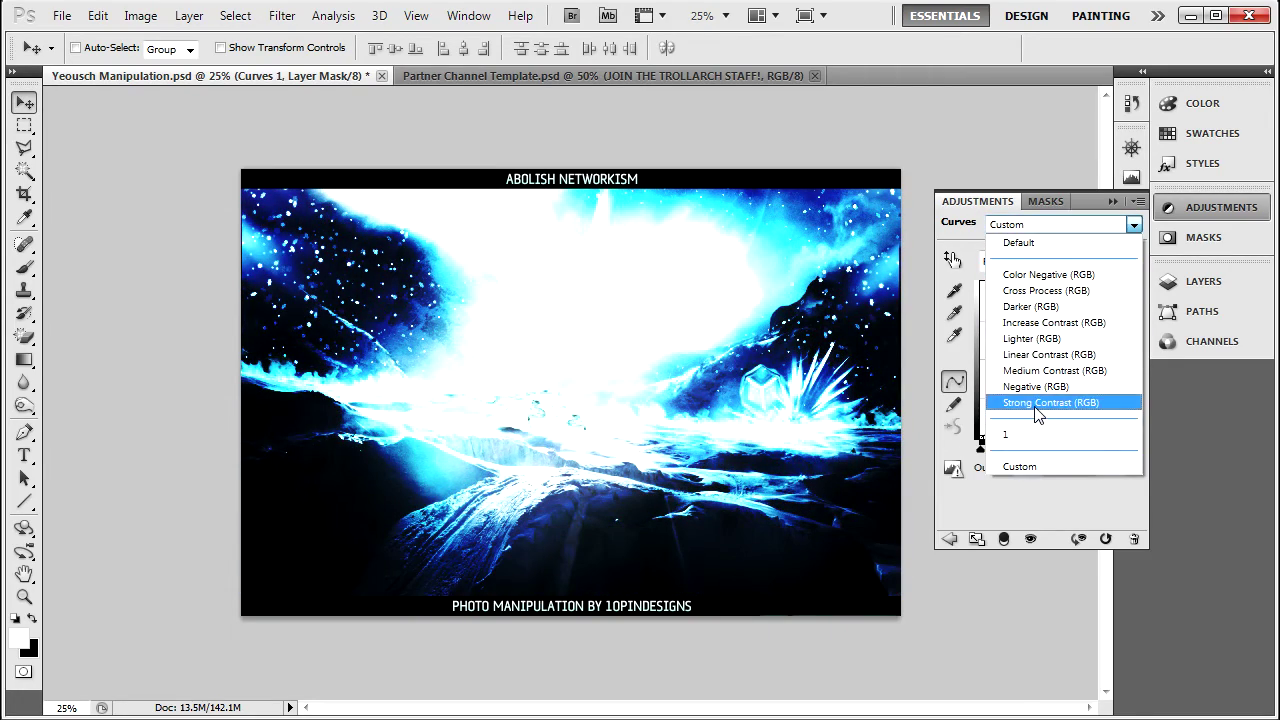
{"action": "left_click", "coordinate": [1045, 403]}
{"action": "left_click", "coordinate": [1220, 207]}
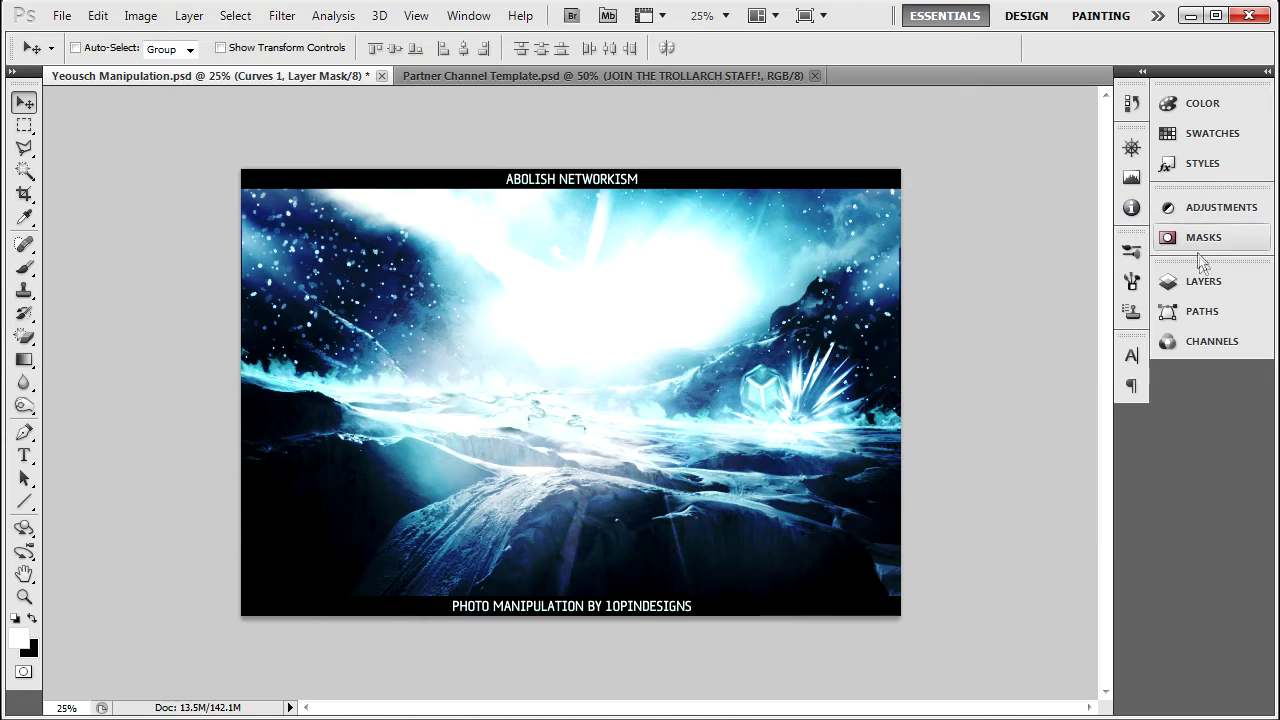
Try Soft Light, Overlay and Hard Light blending on Curves 1, then reset it to Normal.
{"action": "left_click", "coordinate": [1202, 281]}
{"action": "left_click", "coordinate": [1031, 299]}
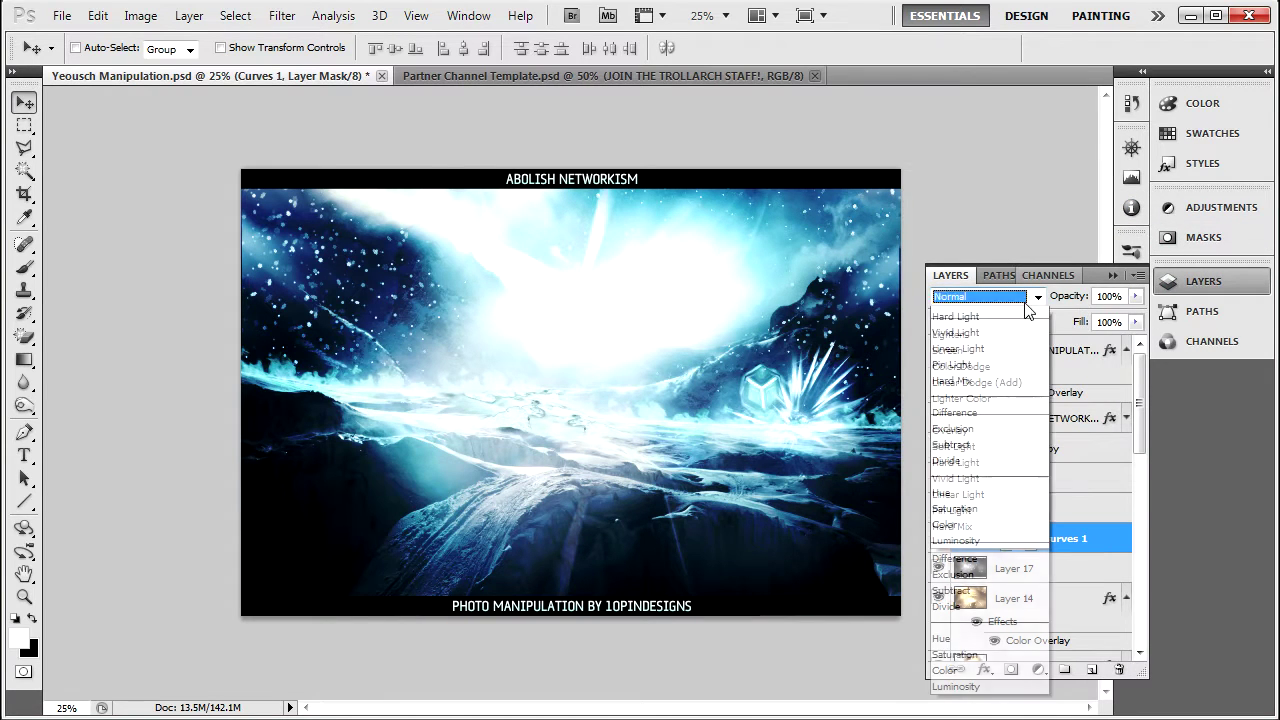
{"action": "left_click", "coordinate": [966, 576]}
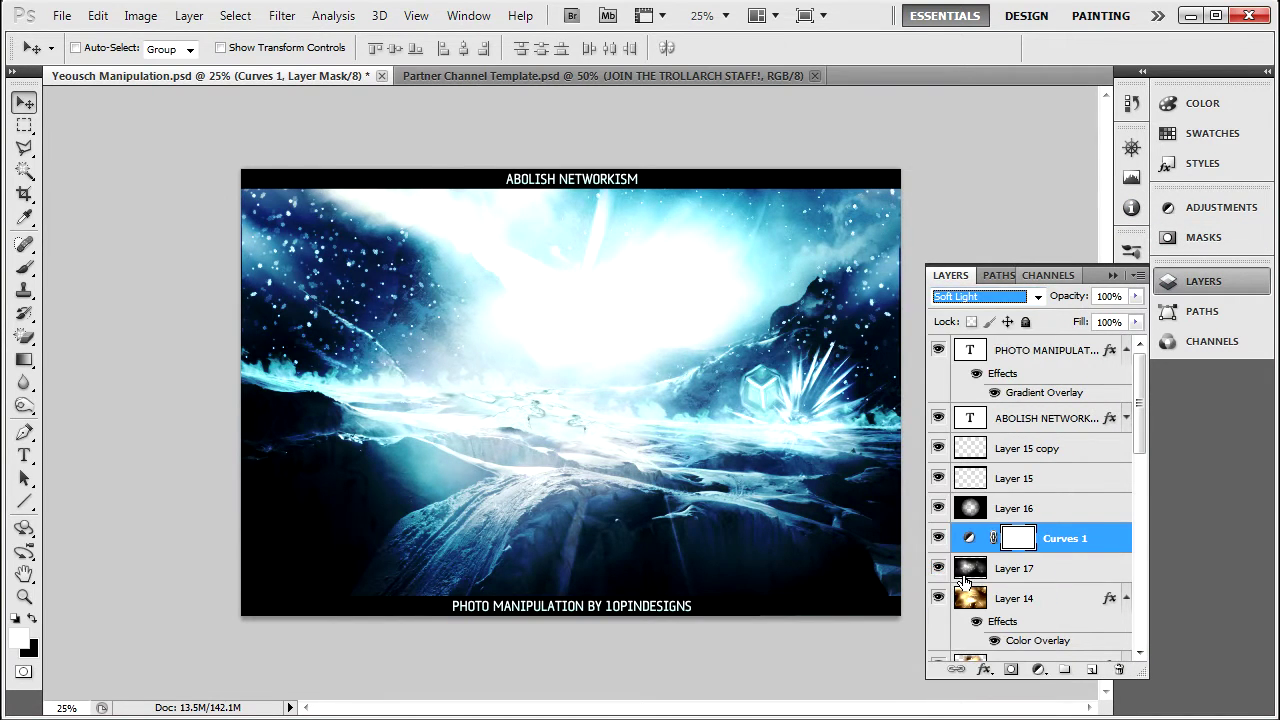
{"action": "key", "text": "Up"}
{"action": "key", "text": "Down"}
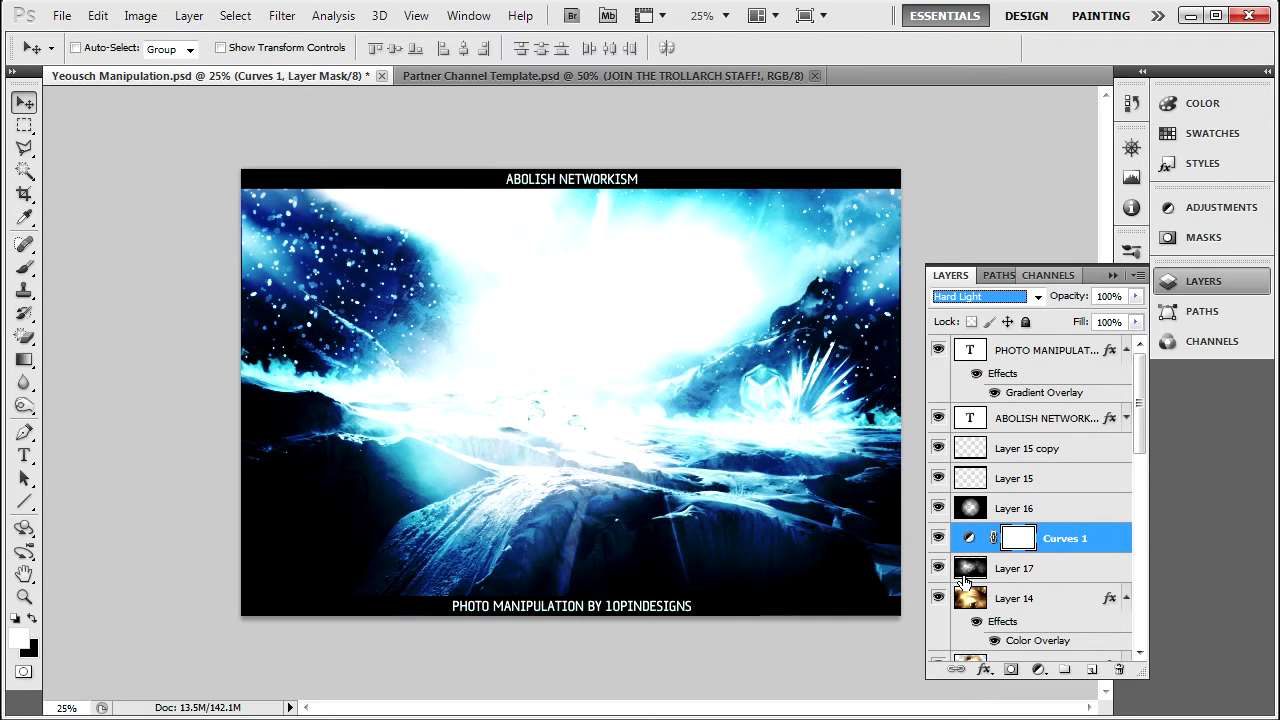
{"action": "key", "text": "Down"}
{"action": "key", "text": "Up"}
{"action": "left_click", "coordinate": [990, 298]}
{"action": "left_click", "coordinate": [990, 326]}
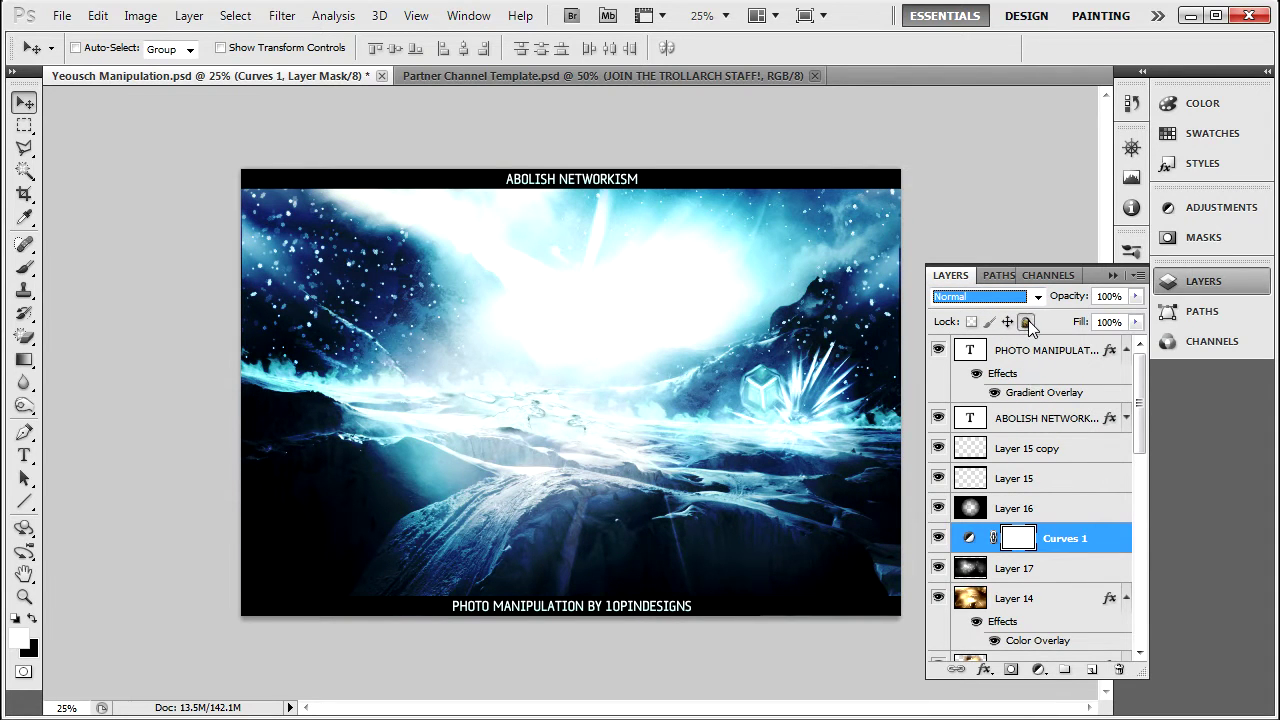
Delete the Curves 1 adjustment layer.
{"action": "key", "text": "ctrl+alt+z"}
{"action": "key", "text": "ctrl+alt+z"}
{"action": "key", "text": "ctrl+alt+z"}
{"action": "key", "text": "ctrl+alt+z"}
{"action": "left_click", "coordinate": [1113, 275]}
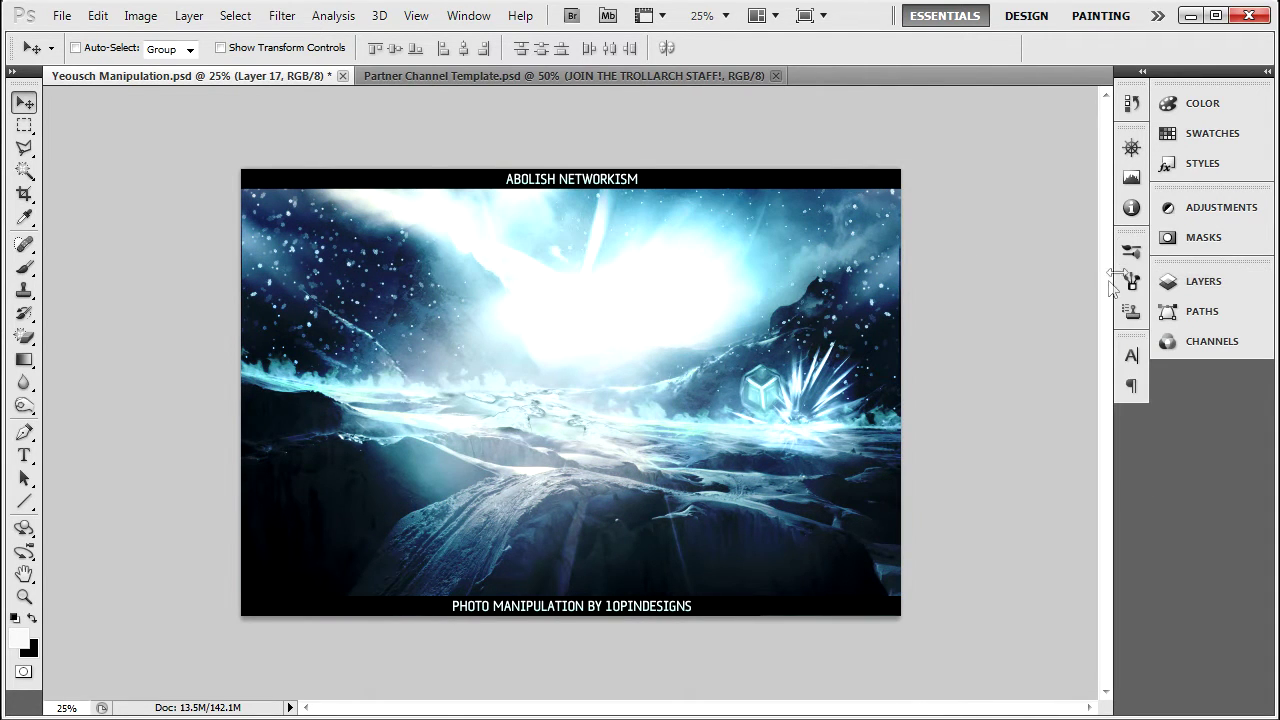
{"action": "left_click", "coordinate": [1219, 209]}
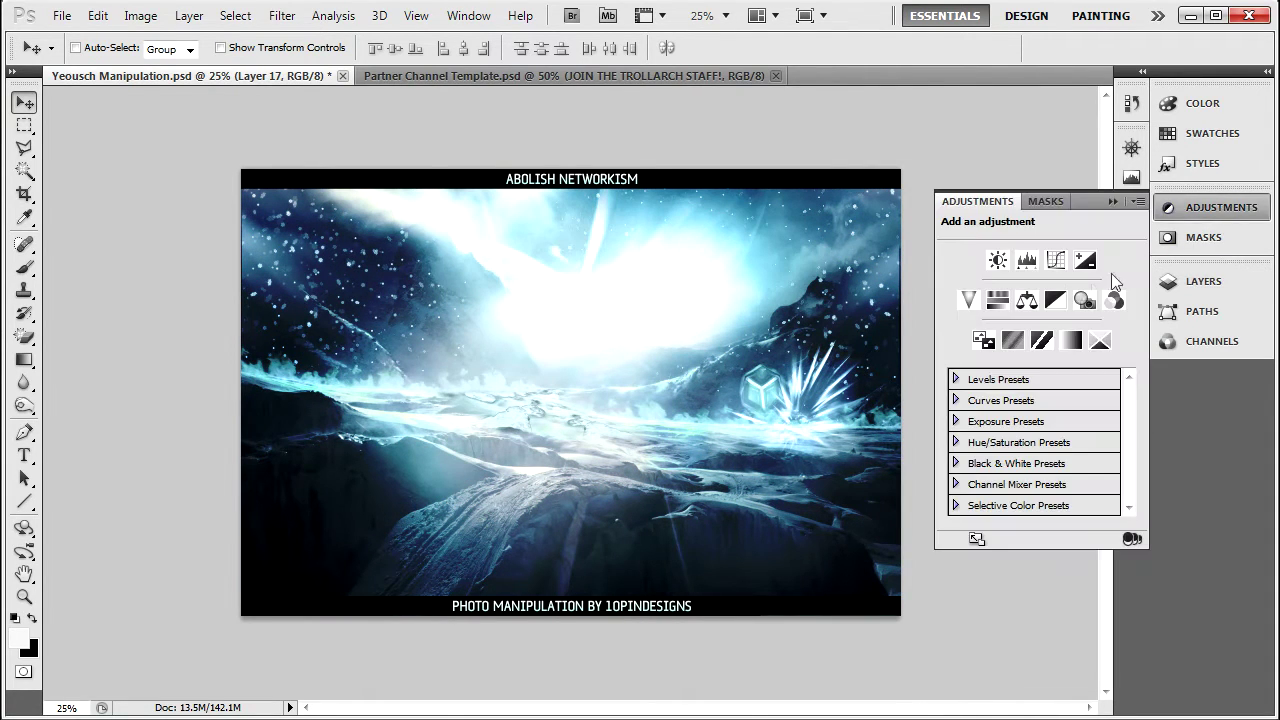
Add a Levels adjustment and test black, white and midtone sliders, undoing the changes.
{"action": "left_click", "coordinate": [1025, 262]}
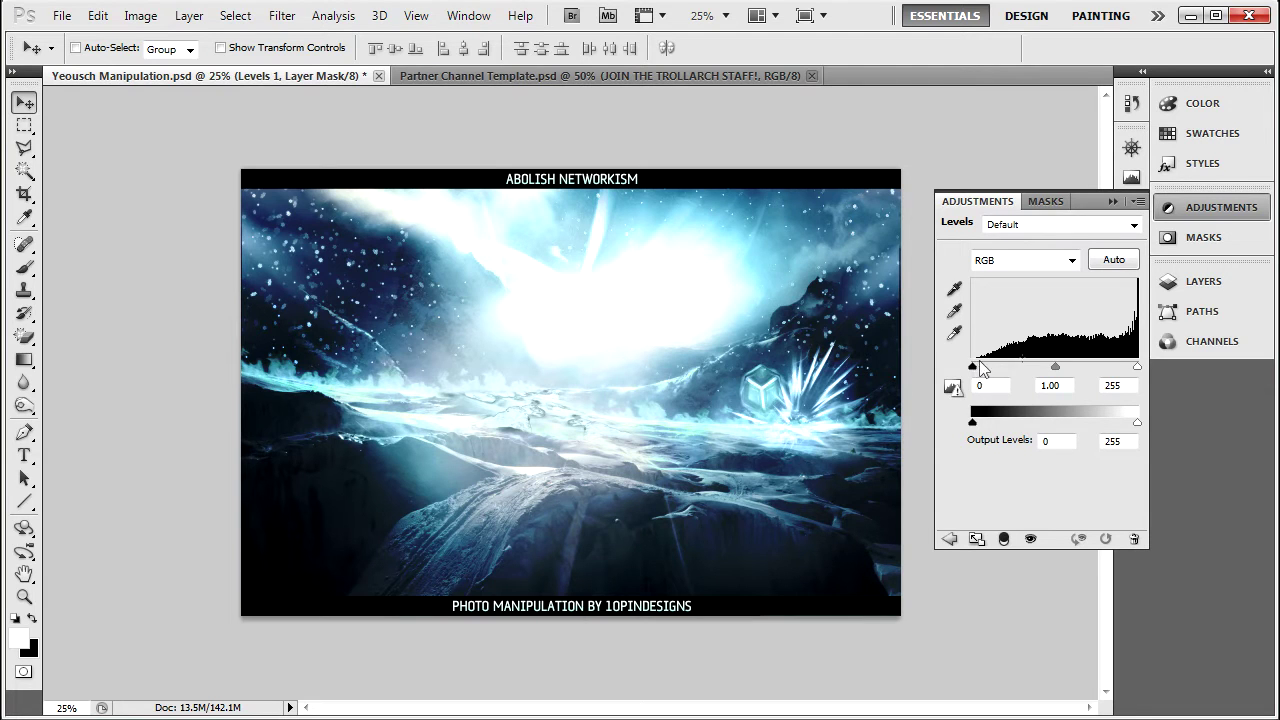
{"action": "left_click_drag", "start_coordinate": [1002, 380], "coordinate": [1150, 381]}
{"action": "key", "text": "ctrl+z"}
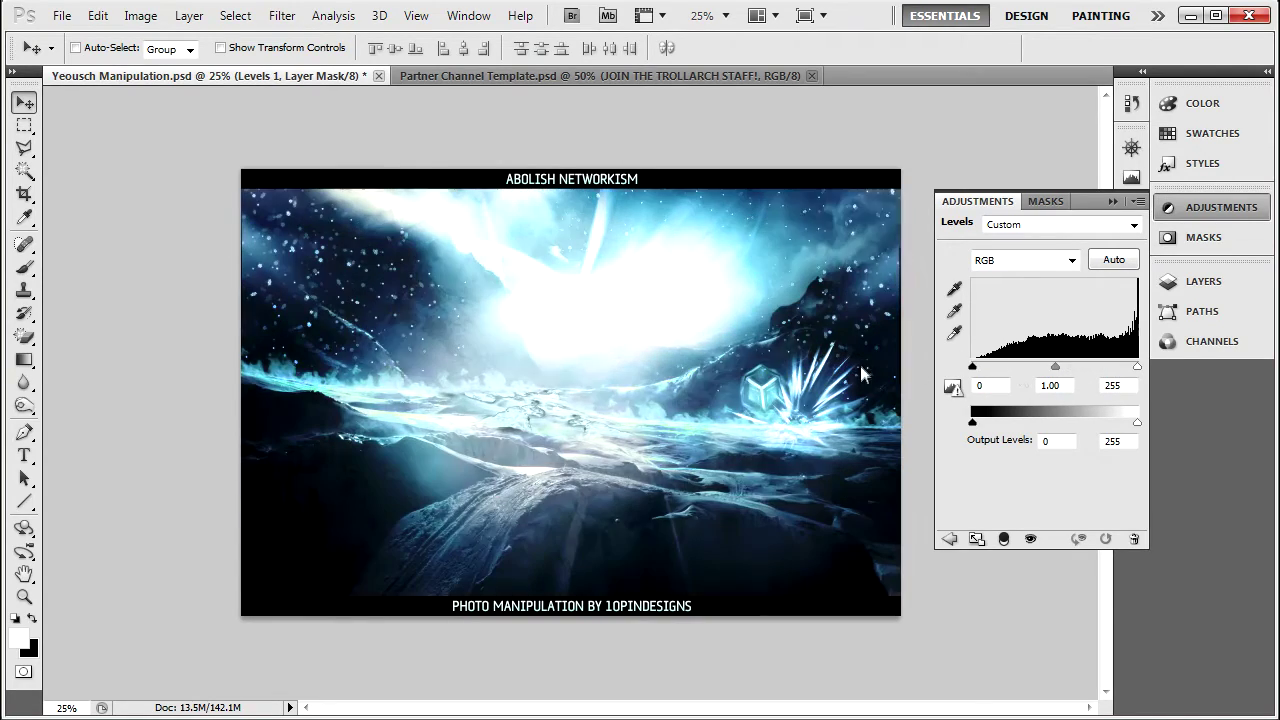
{"action": "left_click_drag", "start_coordinate": [1137, 367], "coordinate": [1055, 370]}
{"action": "key", "text": "ctrl+z"}
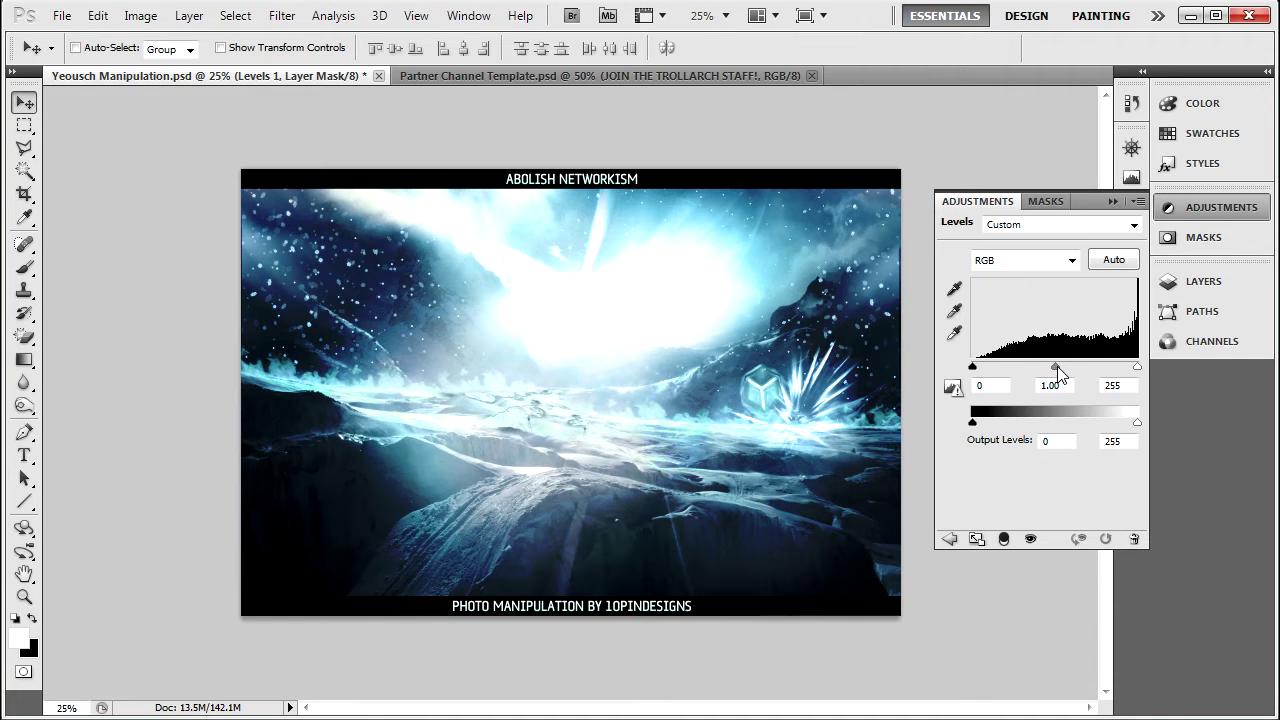
{"action": "left_click_drag", "start_coordinate": [1055, 370], "coordinate": [1130, 370]}
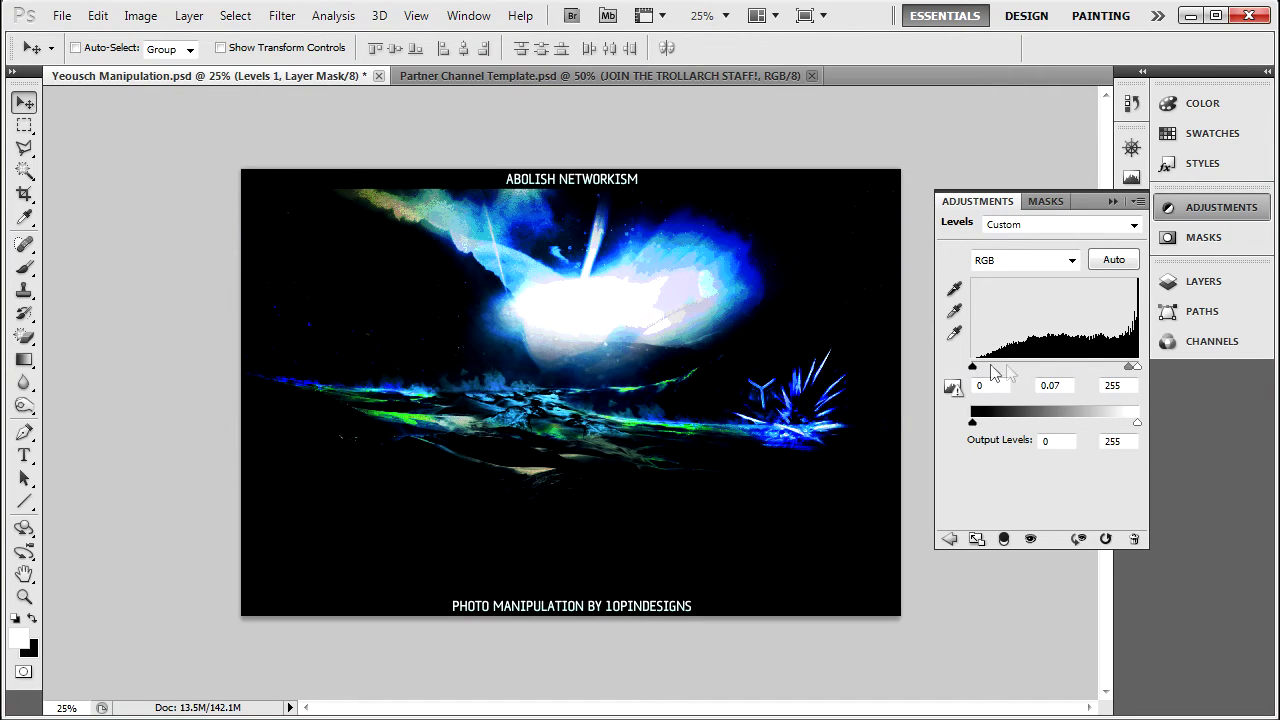
{"action": "left_click_drag", "start_coordinate": [1132, 368], "coordinate": [985, 372]}
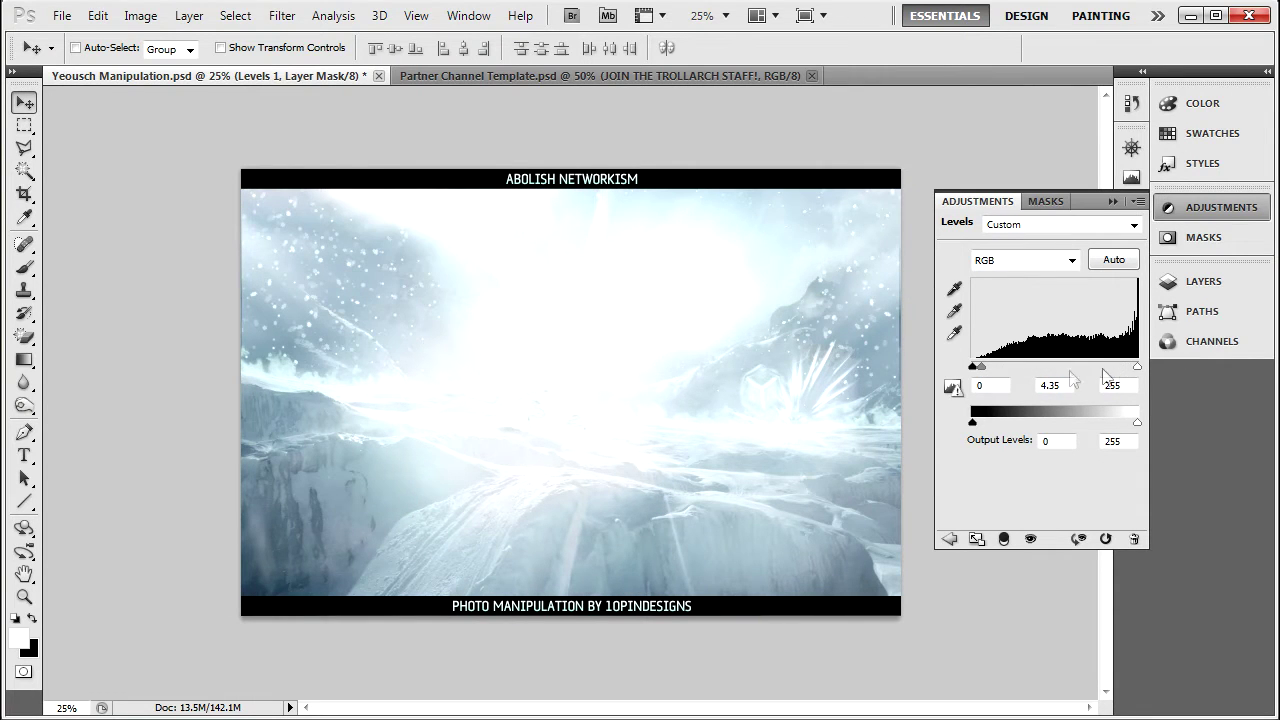
{"action": "left_click_drag", "start_coordinate": [982, 368], "coordinate": [1060, 375]}
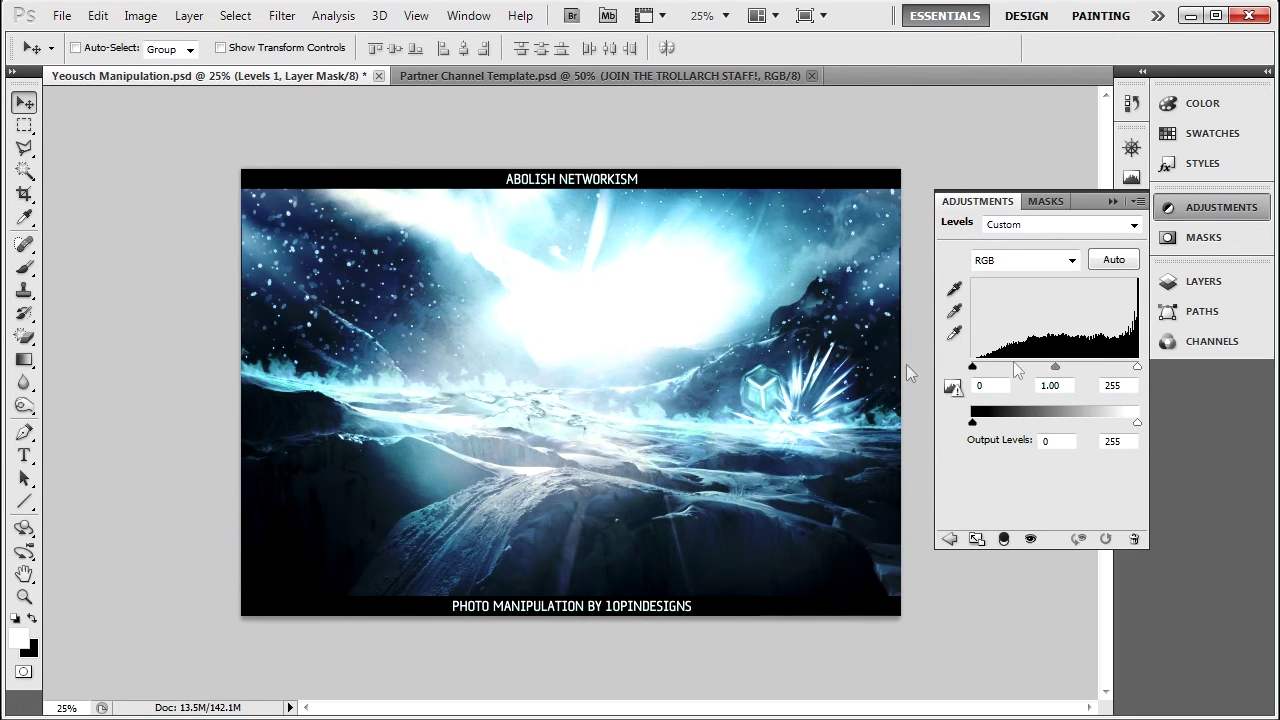
{"action": "left_click_drag", "start_coordinate": [1140, 368], "coordinate": [1164, 378]}
Remove the Levels 1 adjustment layer from the layer list.
{"action": "left_click", "coordinate": [1113, 201]}
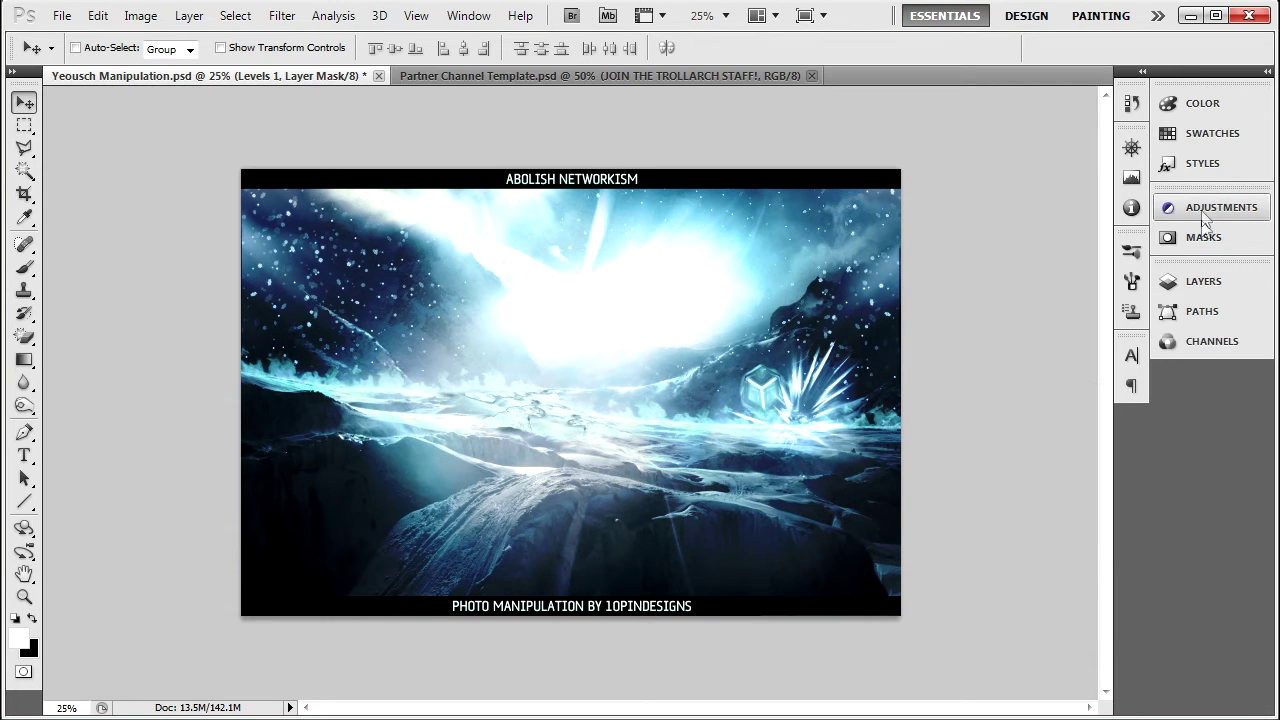
{"action": "left_click", "coordinate": [1189, 210]}
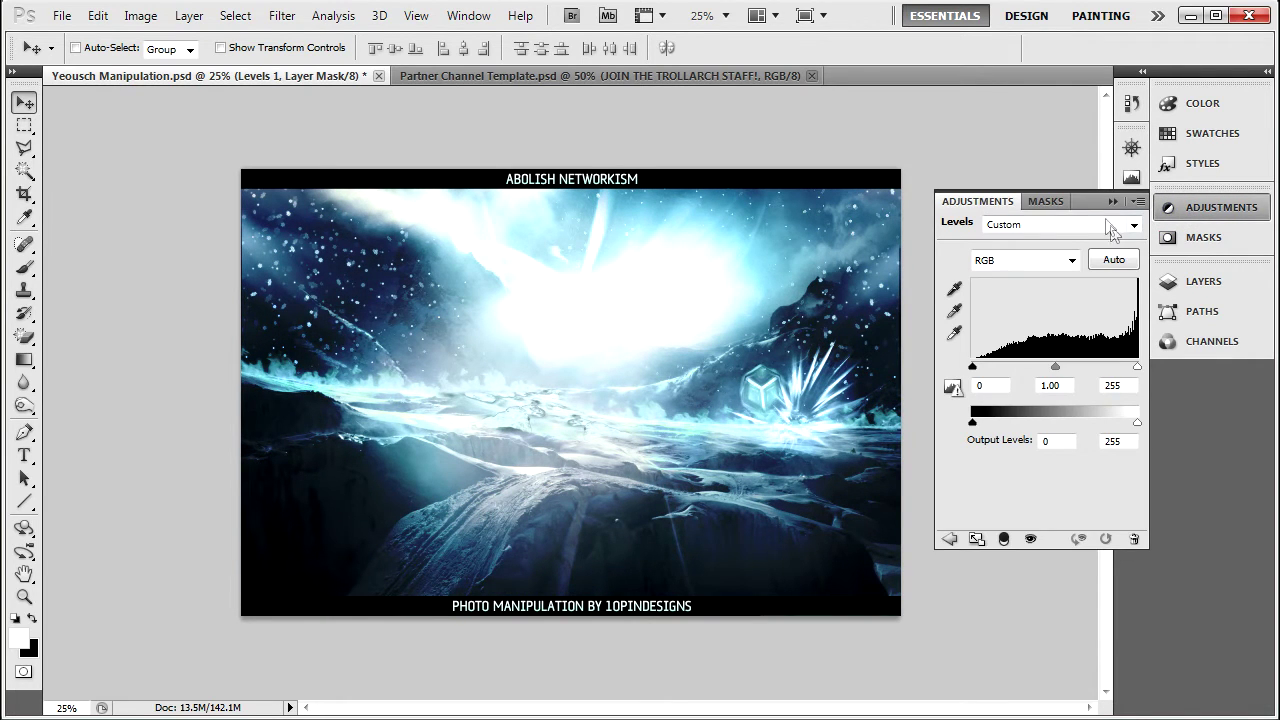
{"action": "left_click", "coordinate": [1108, 215]}
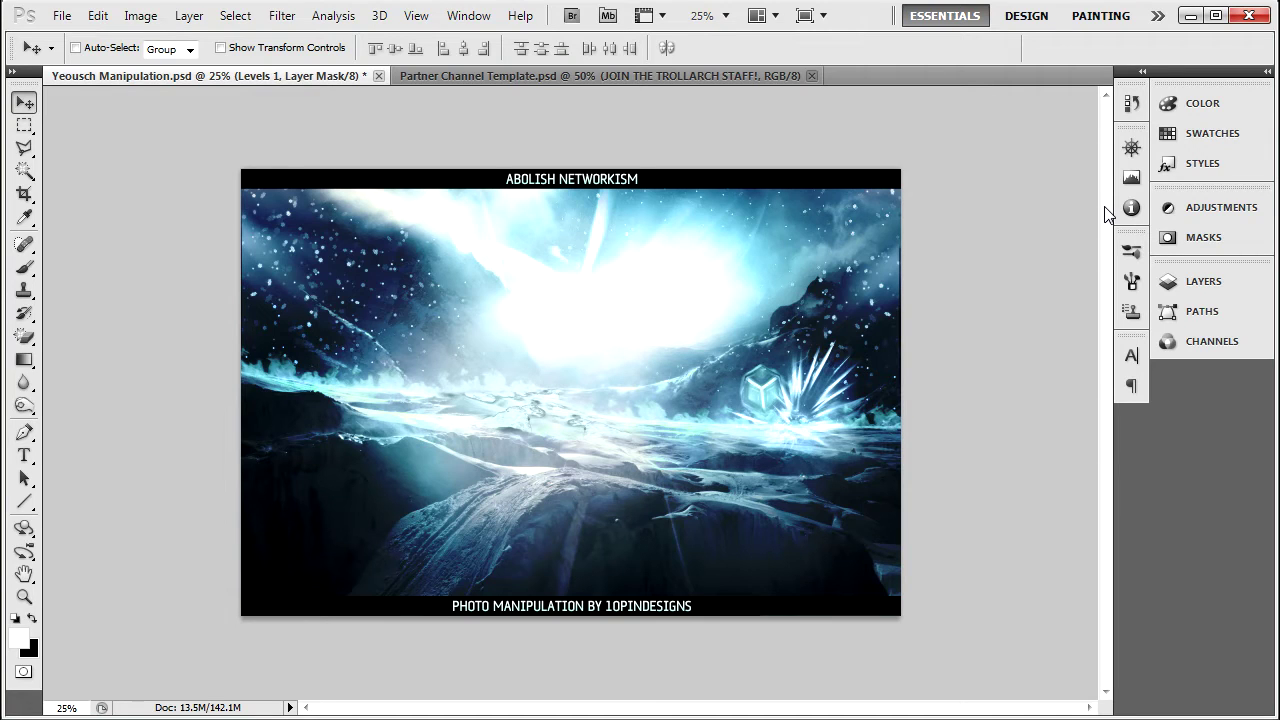
{"action": "left_click", "coordinate": [1226, 206]}
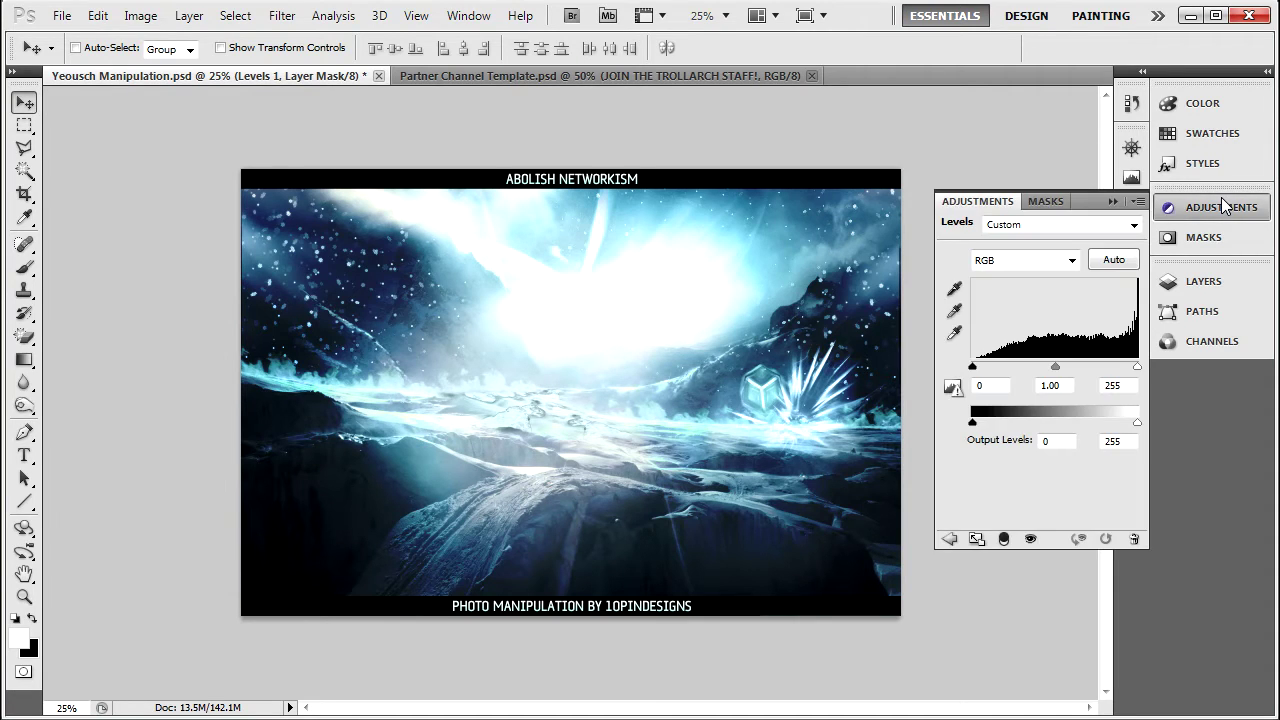
{"action": "left_click", "coordinate": [1206, 281]}
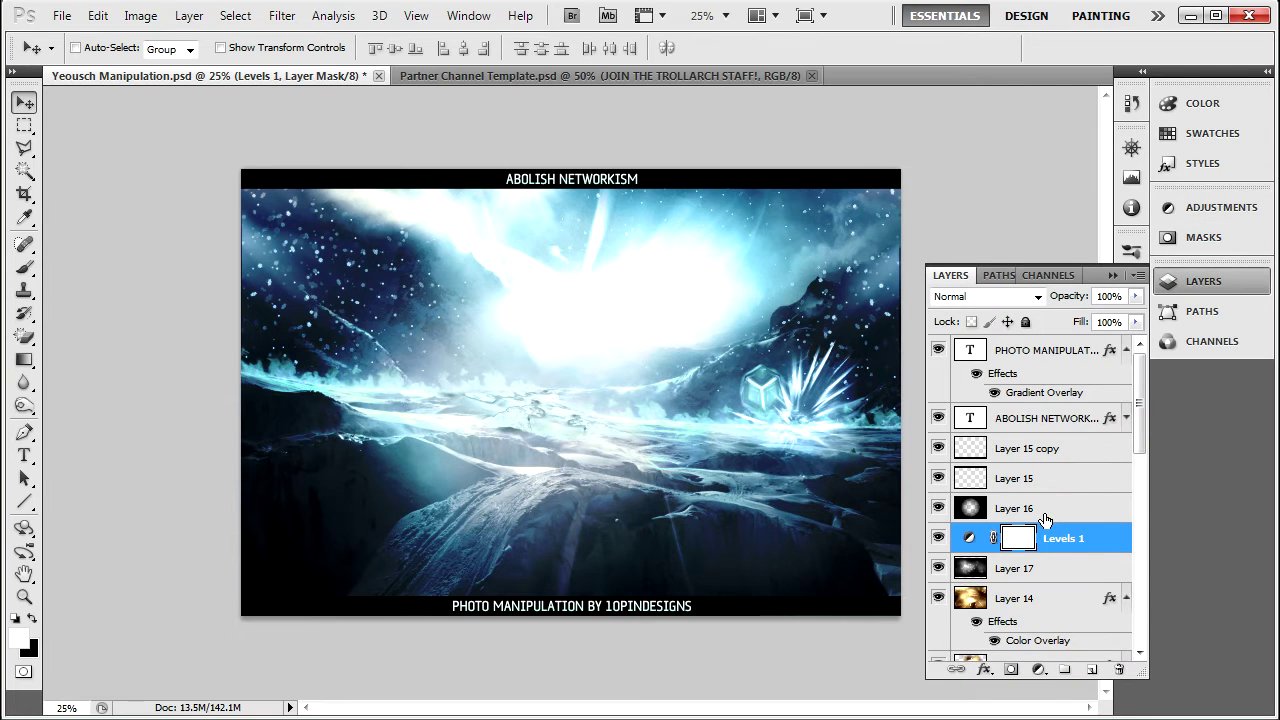
{"action": "key", "text": "ctrl+z"}
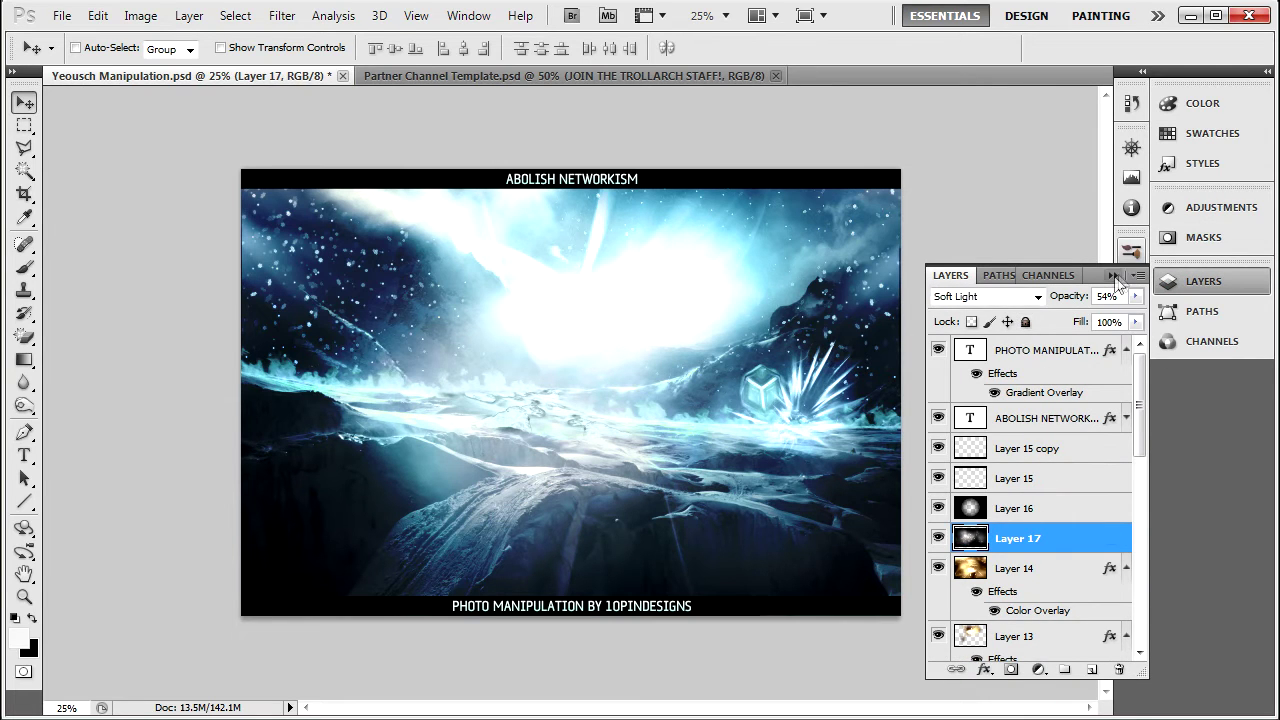
{"action": "left_click", "coordinate": [1115, 276]}
Show the Partner Channel Template at 66.7% zoom and select Layer 4 copy 2.
{"action": "left_click", "coordinate": [476, 74]}
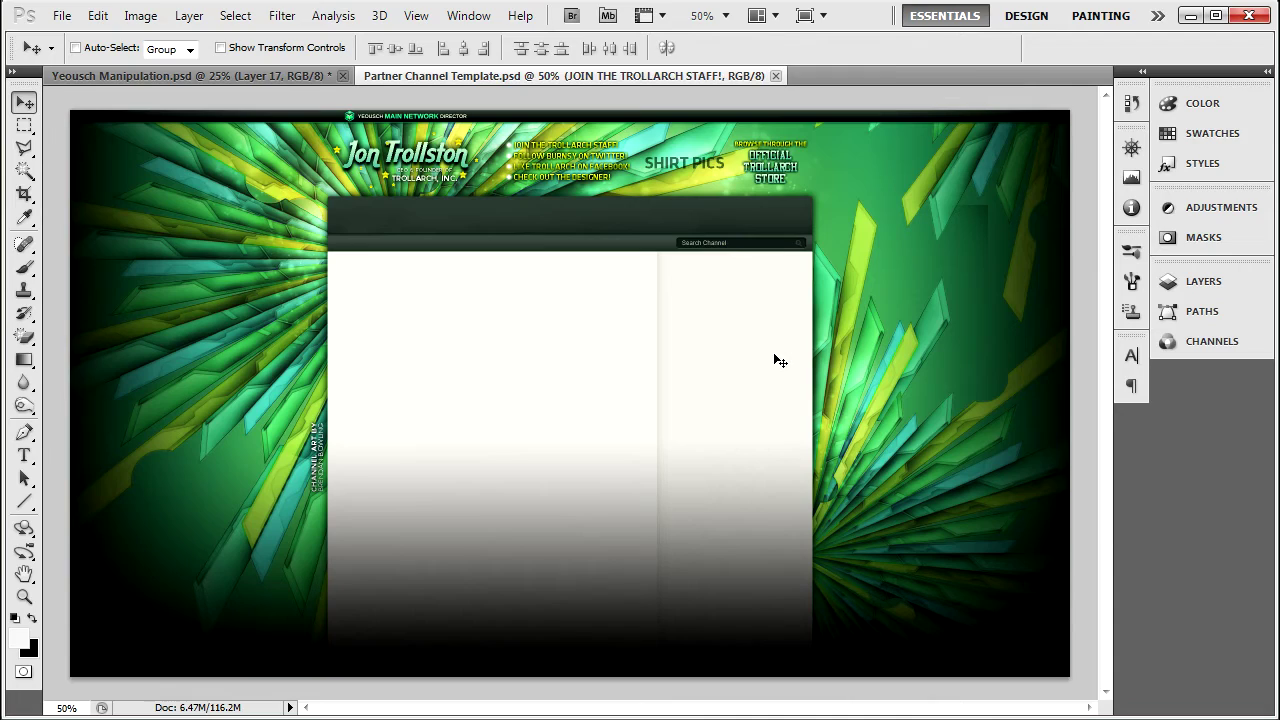
{"action": "key", "text": "ctrl+plus"}
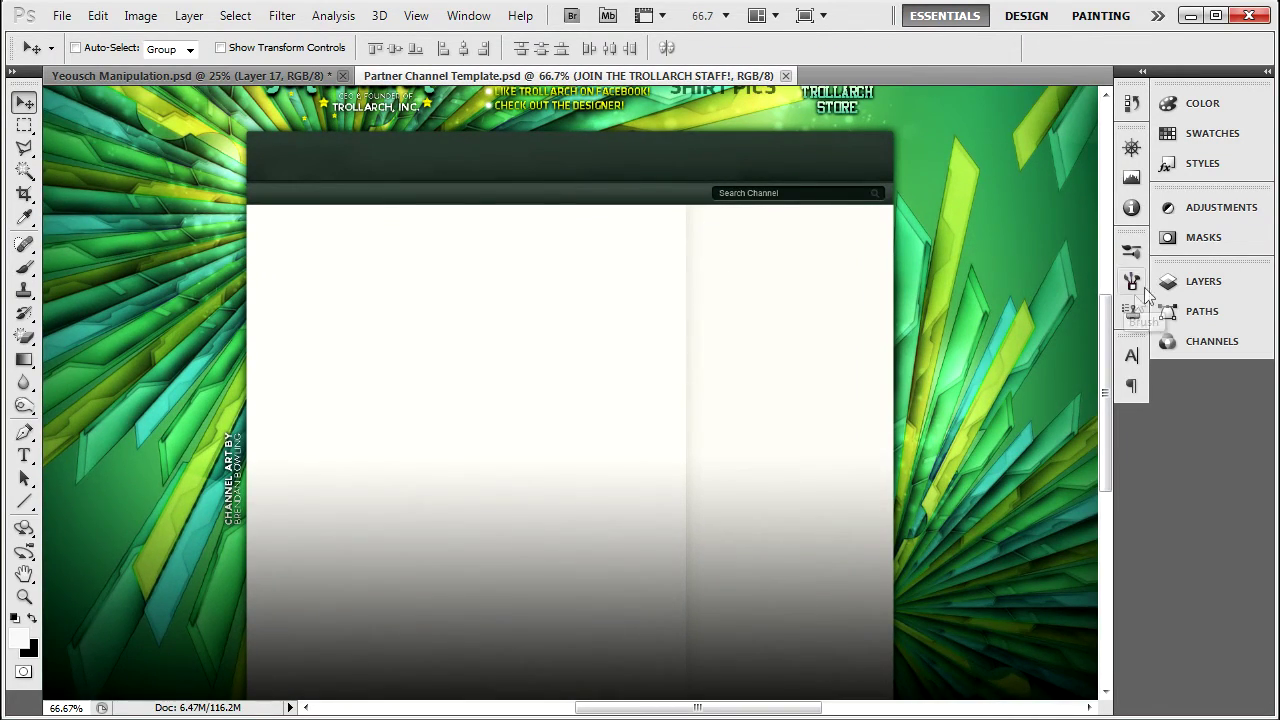
{"action": "left_click_drag", "start_coordinate": [1107, 331], "coordinate": [1104, 278]}
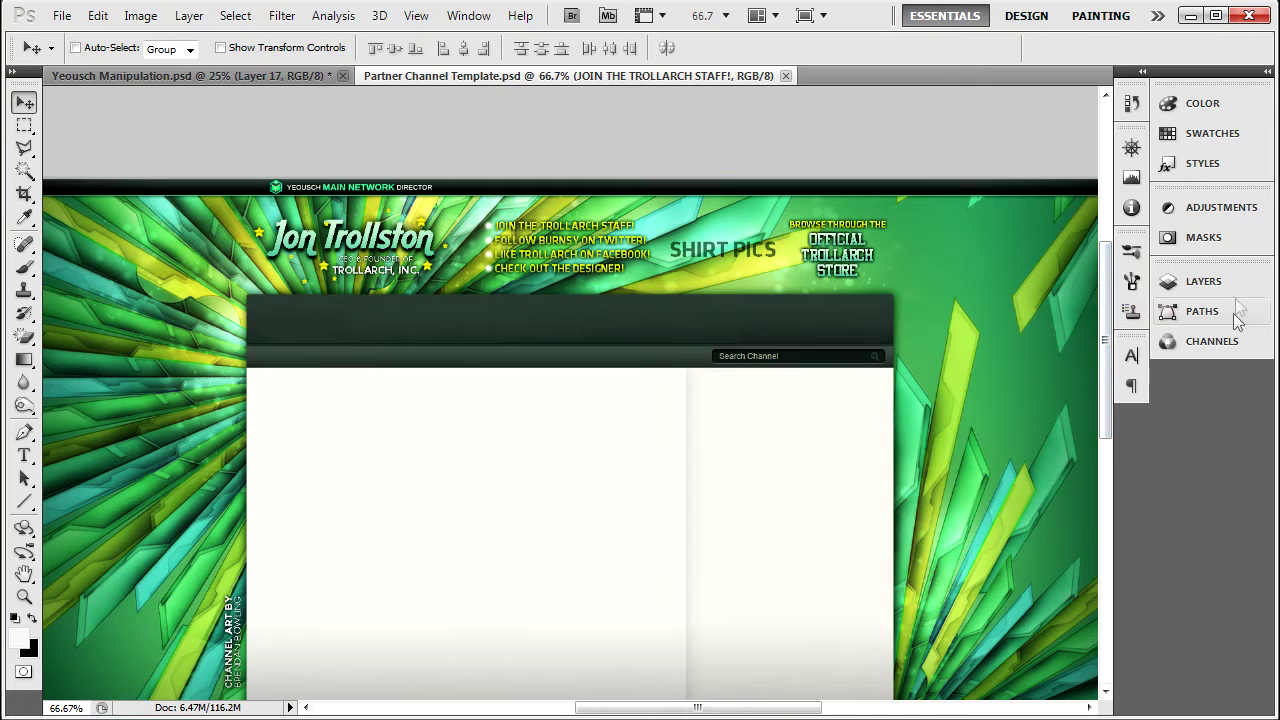
{"action": "left_click", "coordinate": [1203, 281]}
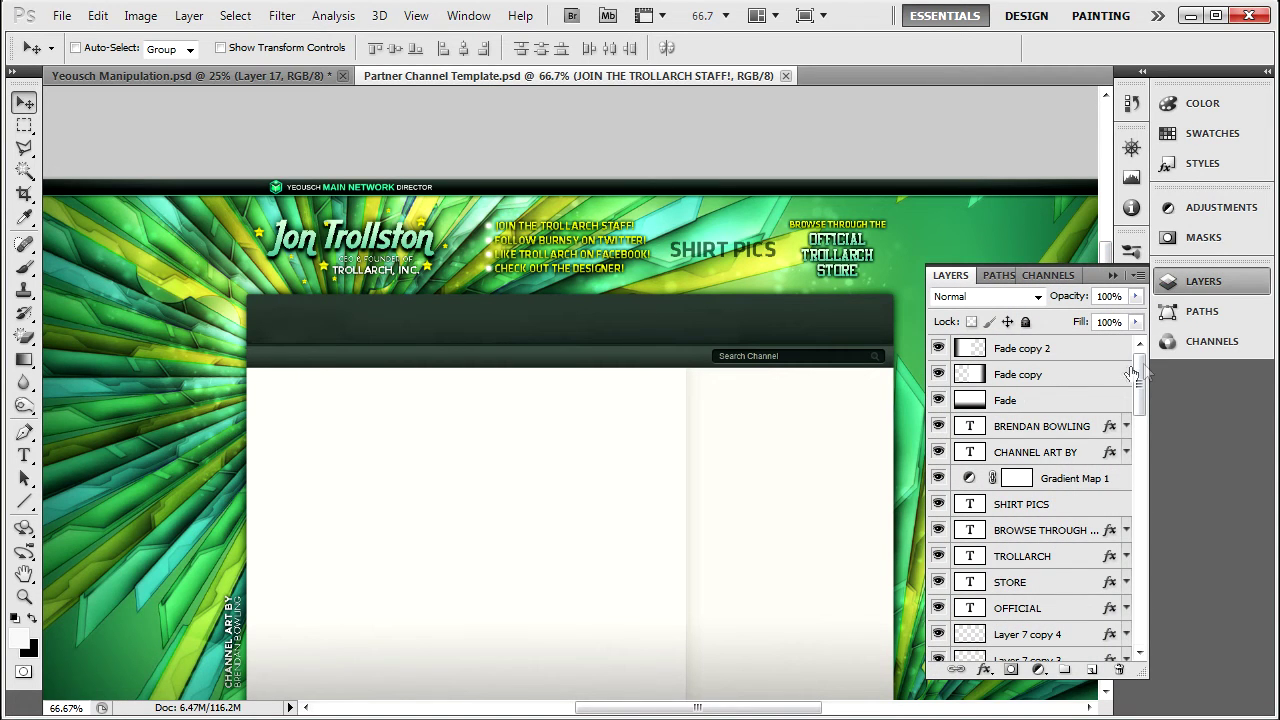
{"action": "left_click_drag", "start_coordinate": [1143, 363], "coordinate": [1140, 399]}
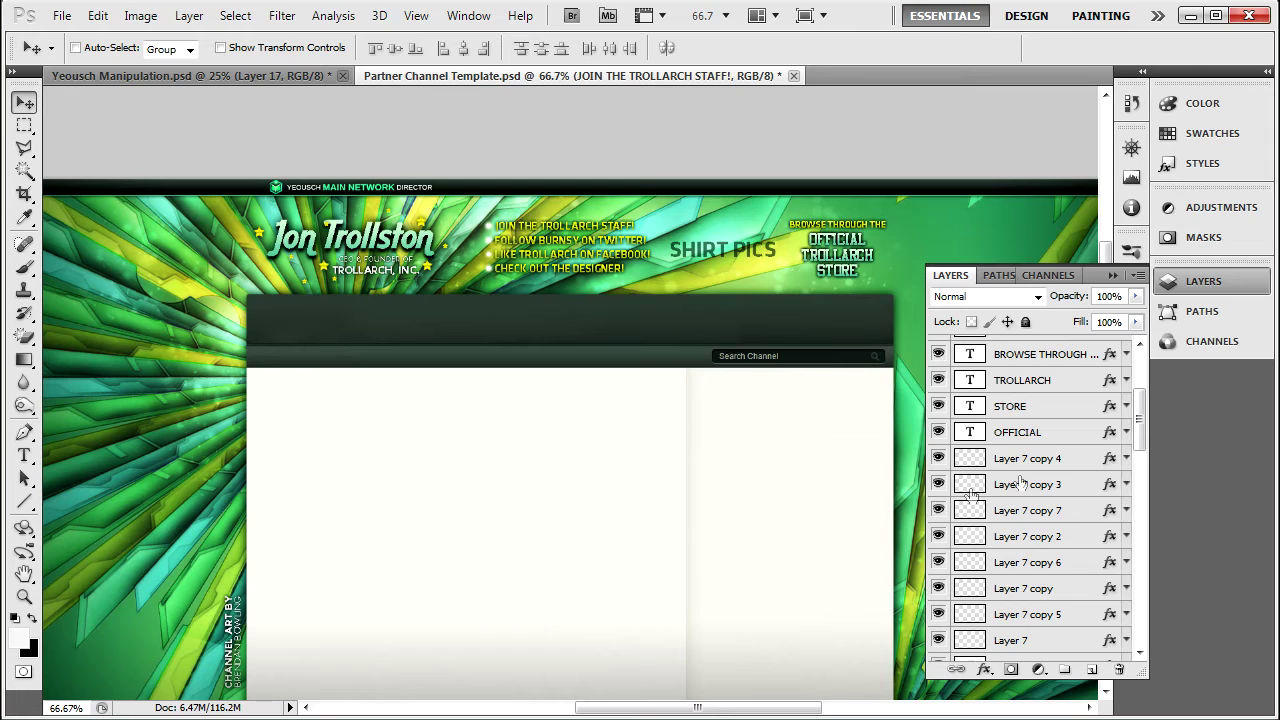
{"action": "left_click_drag", "start_coordinate": [1142, 402], "coordinate": [1149, 614]}
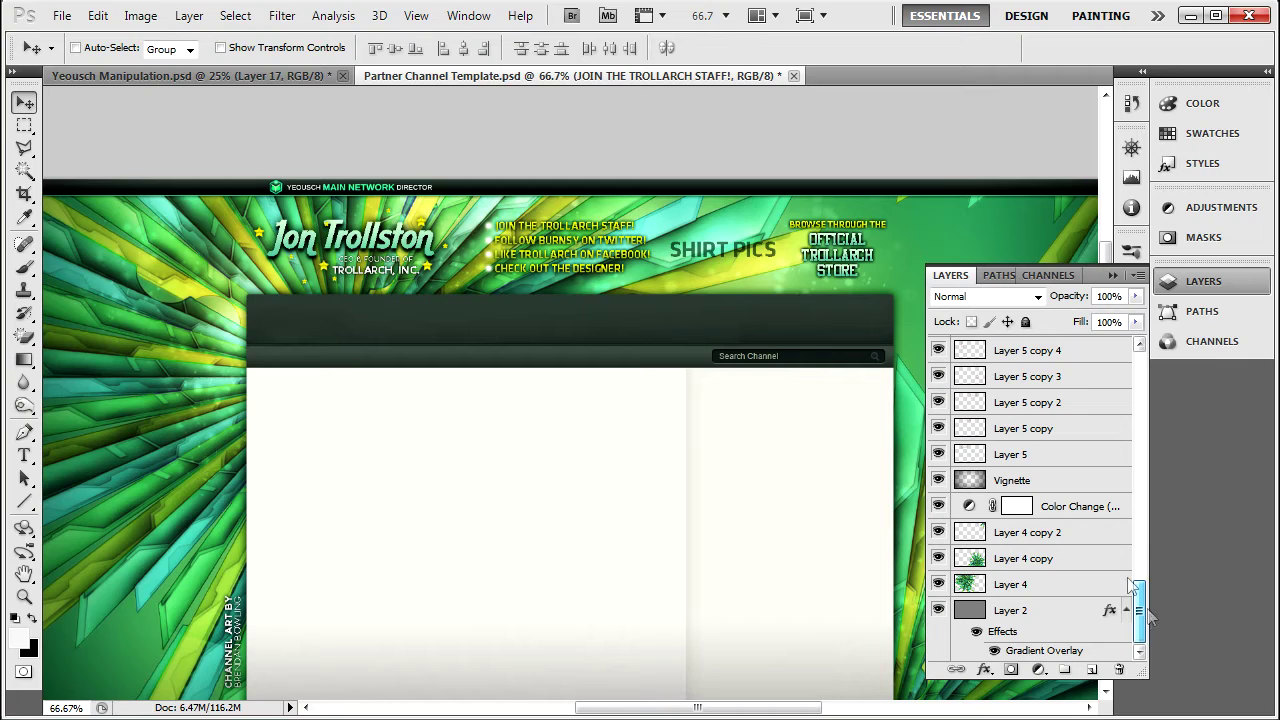
{"action": "left_click", "coordinate": [1064, 542]}
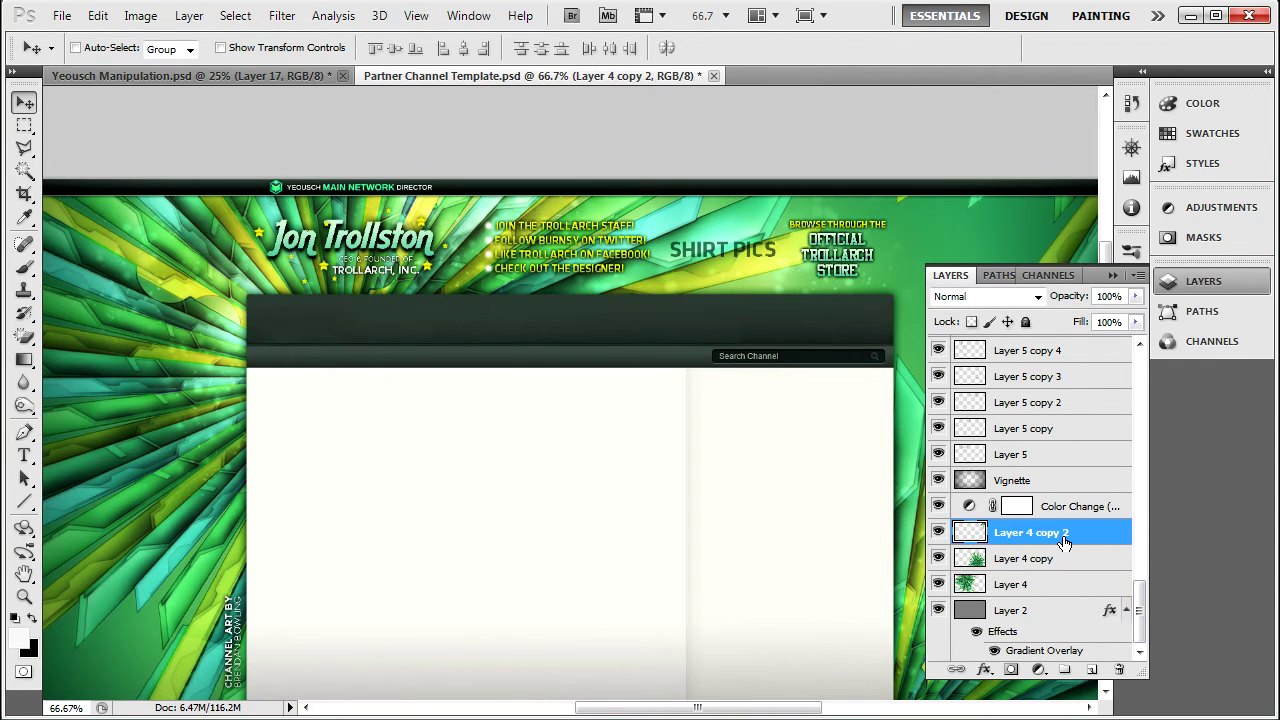
{"action": "left_click", "coordinate": [1214, 207]}
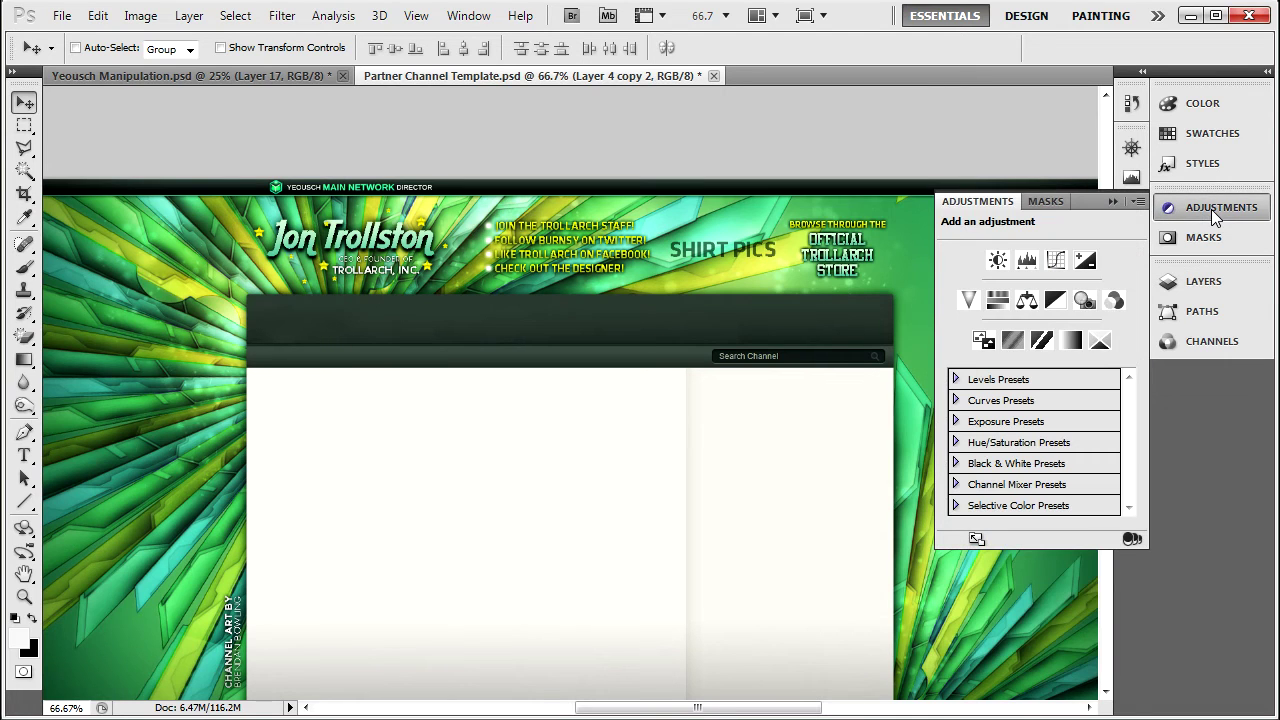
{"action": "left_click", "coordinate": [1071, 342]}
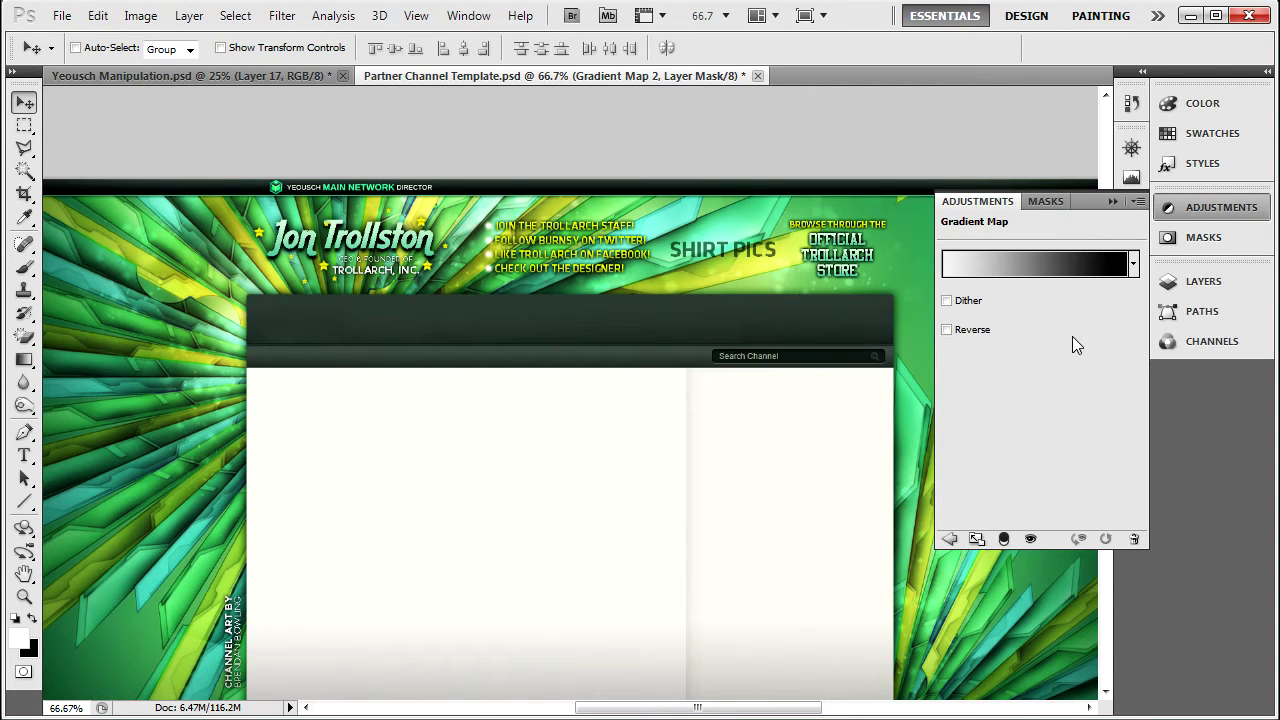
{"action": "left_click", "coordinate": [1133, 263]}
{"action": "left_click_drag", "start_coordinate": [1149, 332], "coordinate": [1149, 346]}
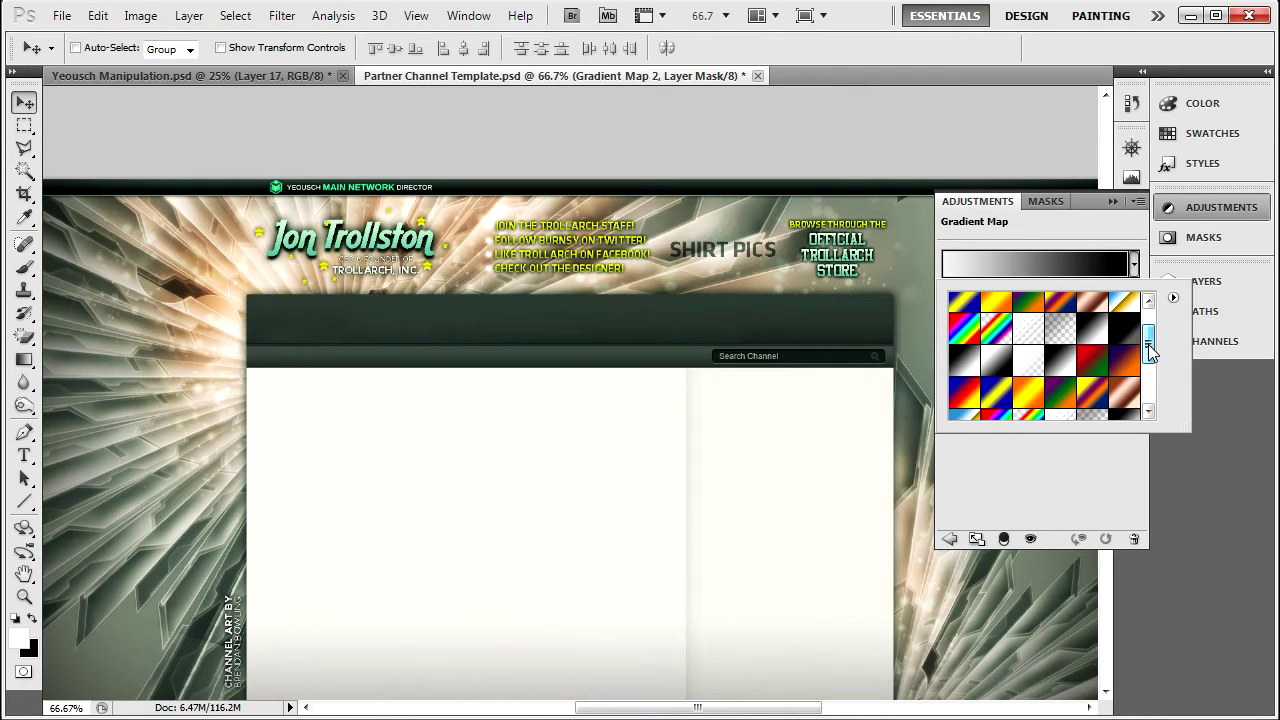
{"action": "left_click", "coordinate": [1126, 370]}
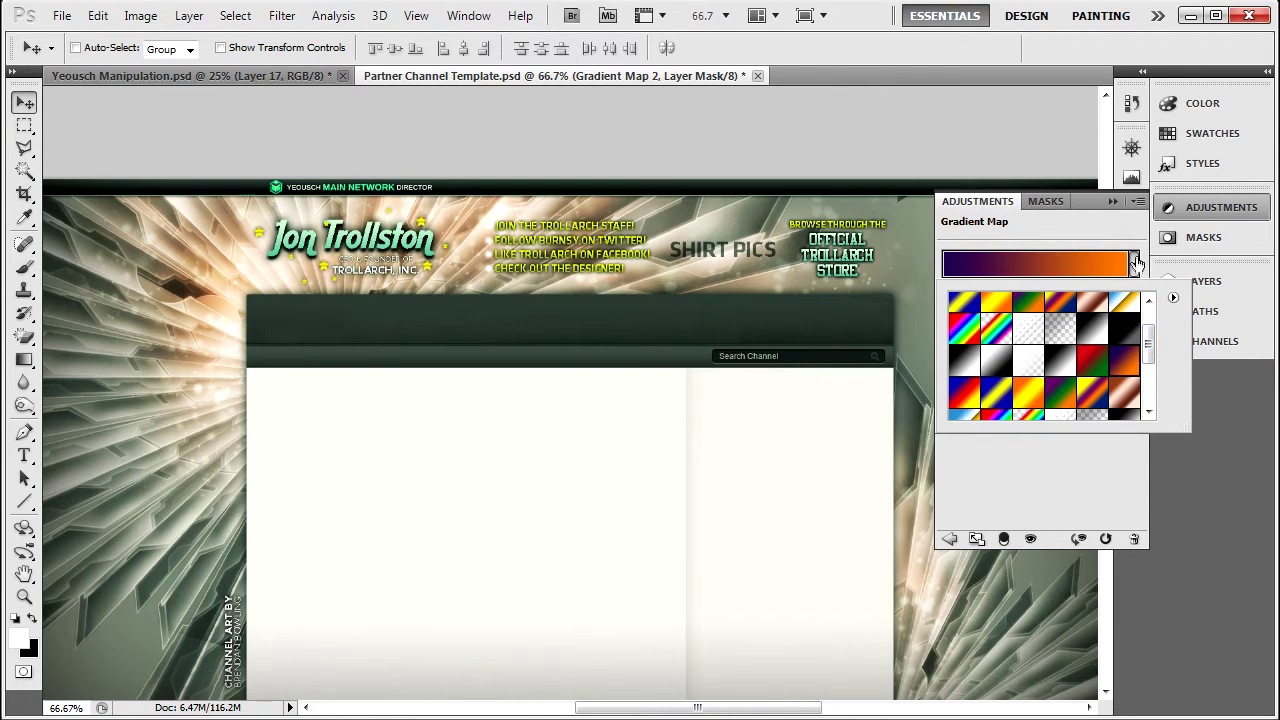
{"action": "left_click", "coordinate": [1134, 263]}
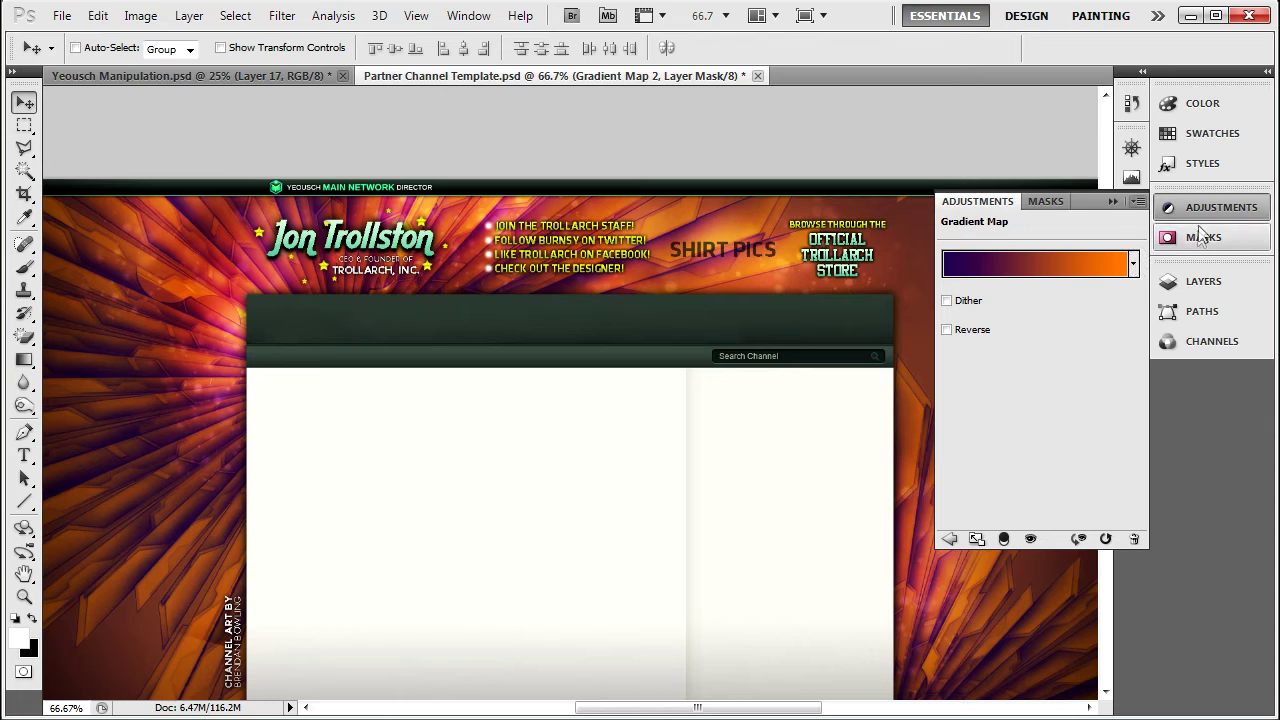
{"action": "left_click", "coordinate": [1198, 282]}
{"action": "left_click", "coordinate": [990, 297]}
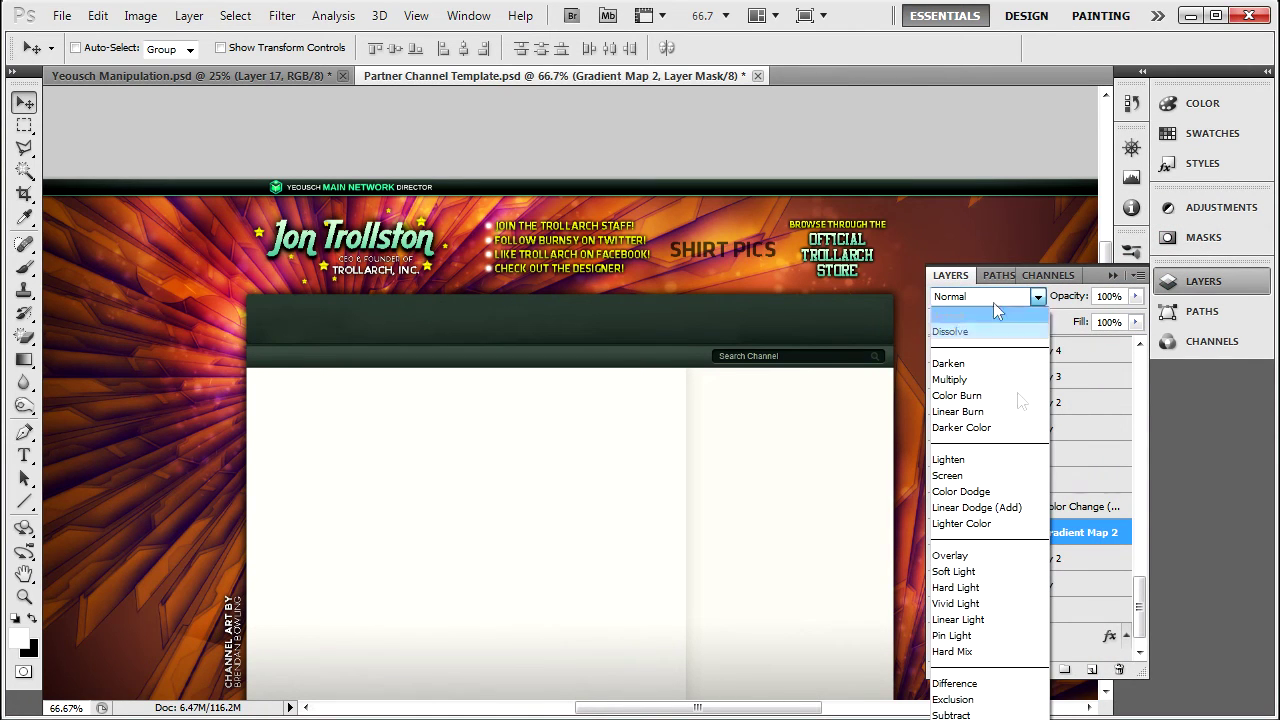
{"action": "left_click", "coordinate": [985, 569]}
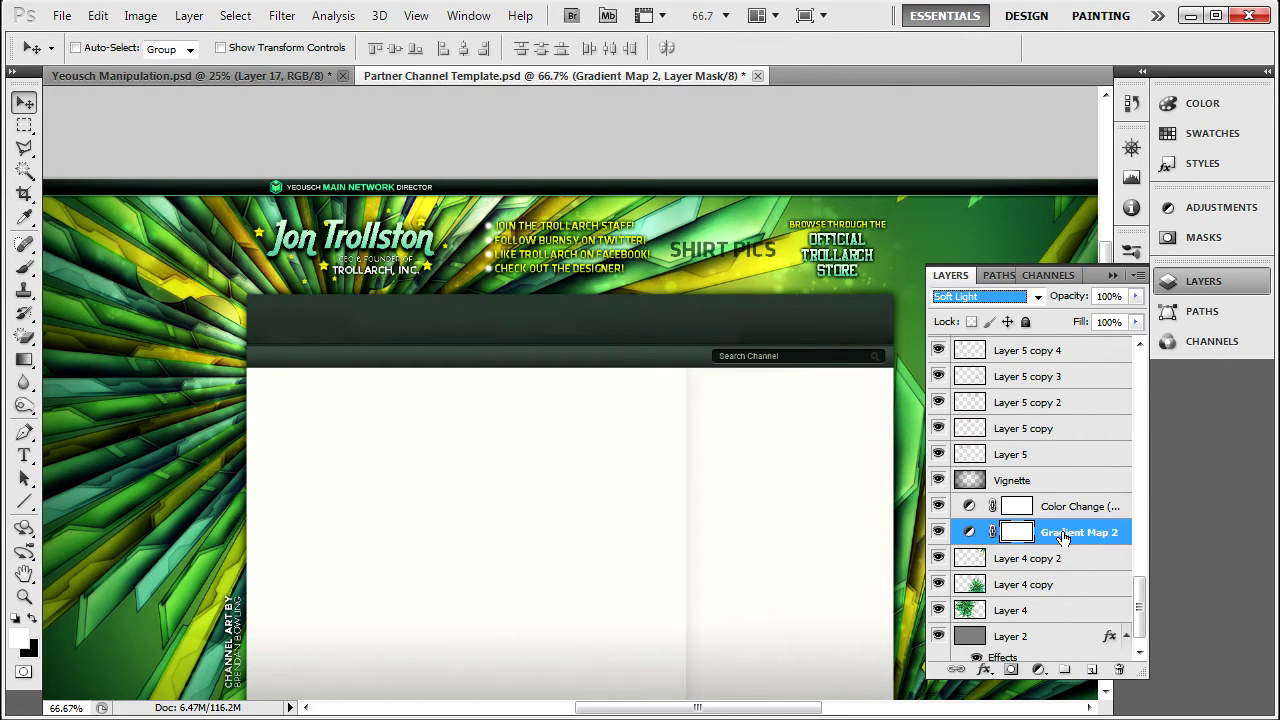
{"action": "left_click", "coordinate": [1025, 321]}
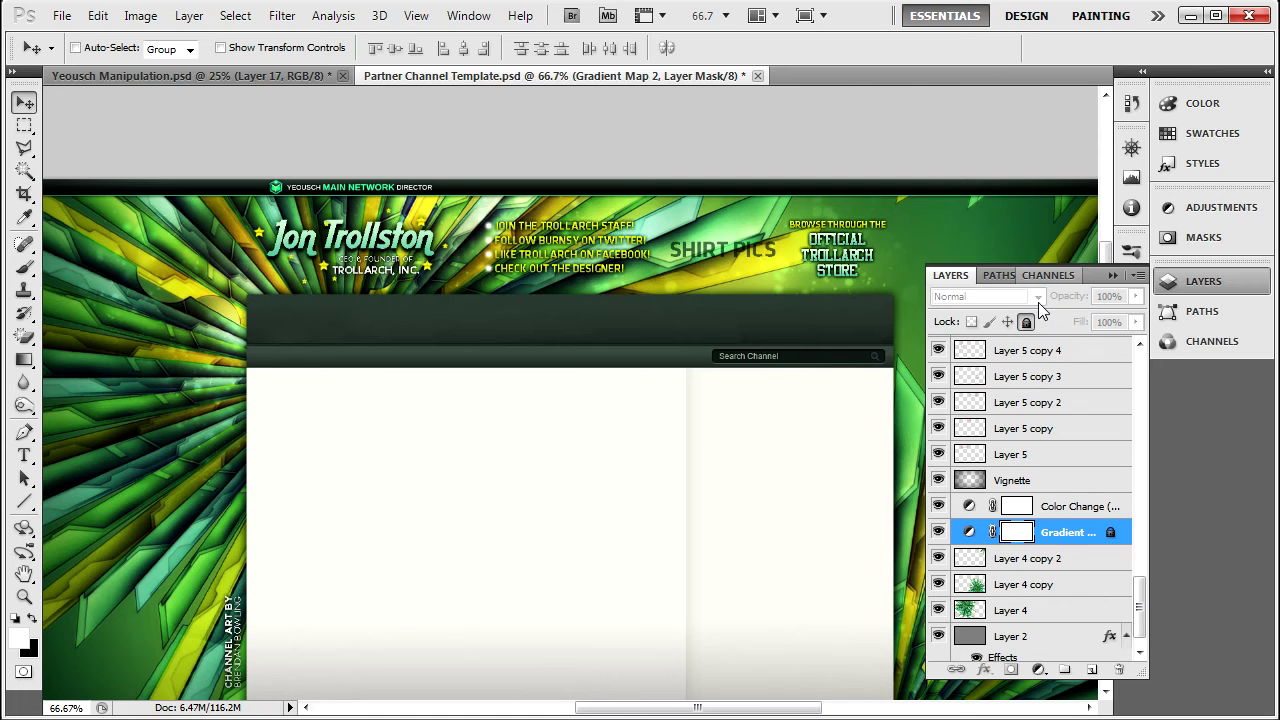
{"action": "left_click", "coordinate": [1025, 321]}
{"action": "key", "text": "Delete"}
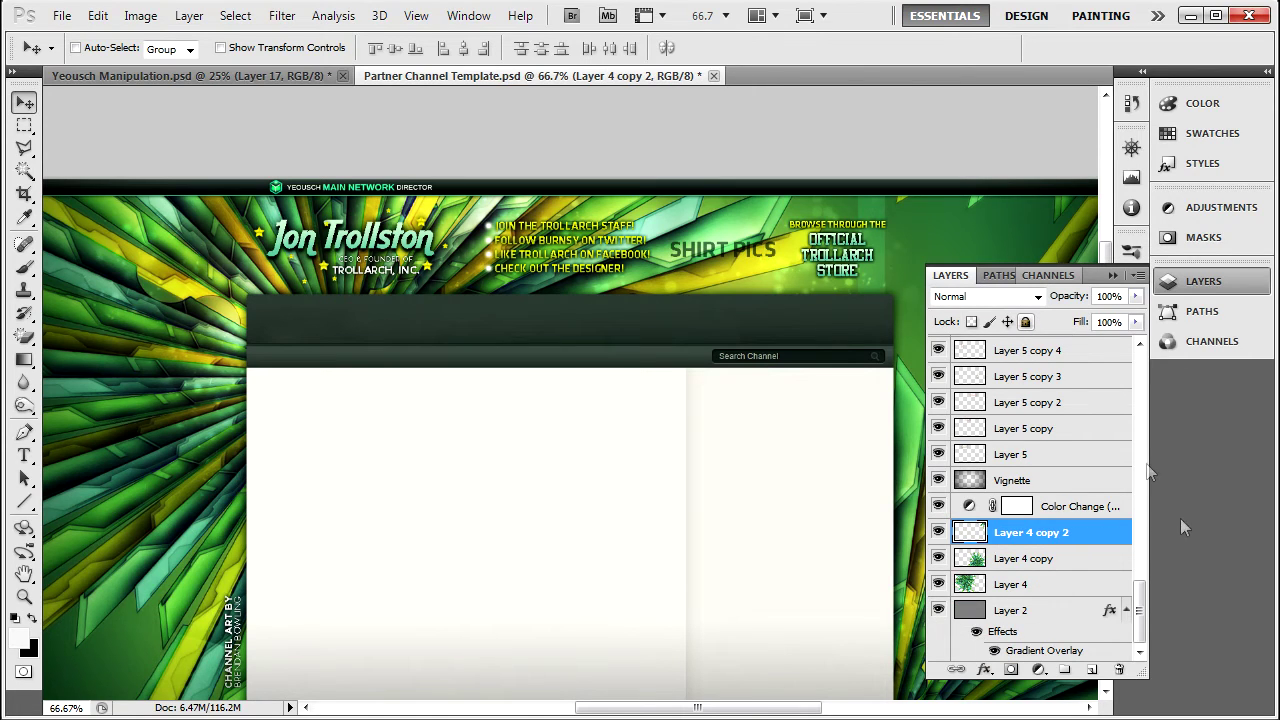
{"action": "left_click_drag", "start_coordinate": [1143, 596], "coordinate": [1122, 365]}
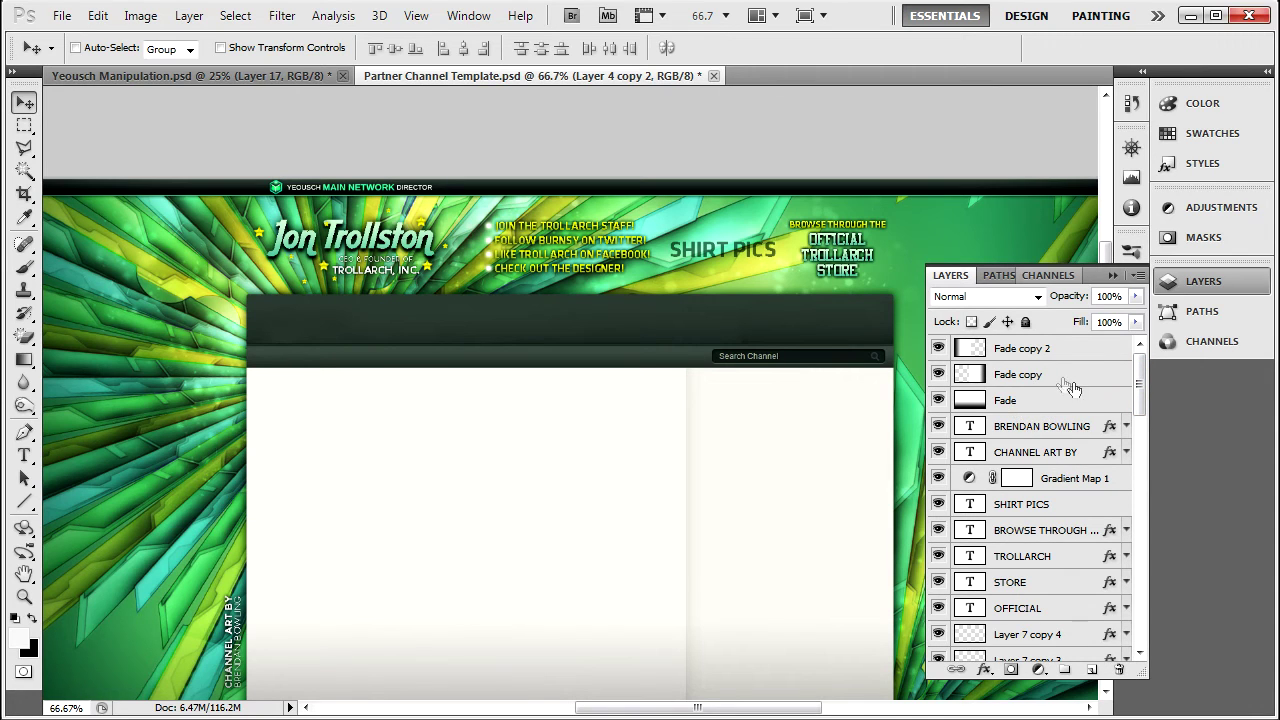
{"action": "left_click_drag", "start_coordinate": [1143, 385], "coordinate": [1151, 557]}
{"action": "left_click_drag", "start_coordinate": [1092, 437], "coordinate": [1037, 416]}
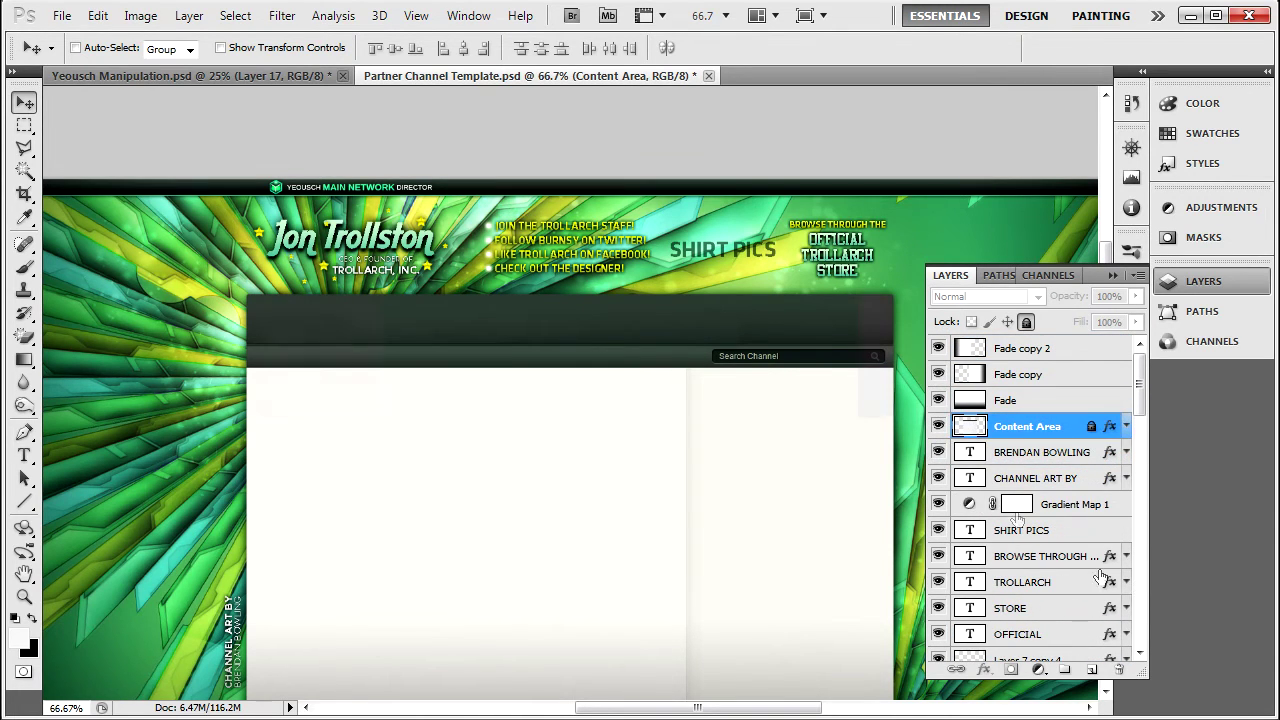
{"action": "left_click", "coordinate": [1017, 452]}
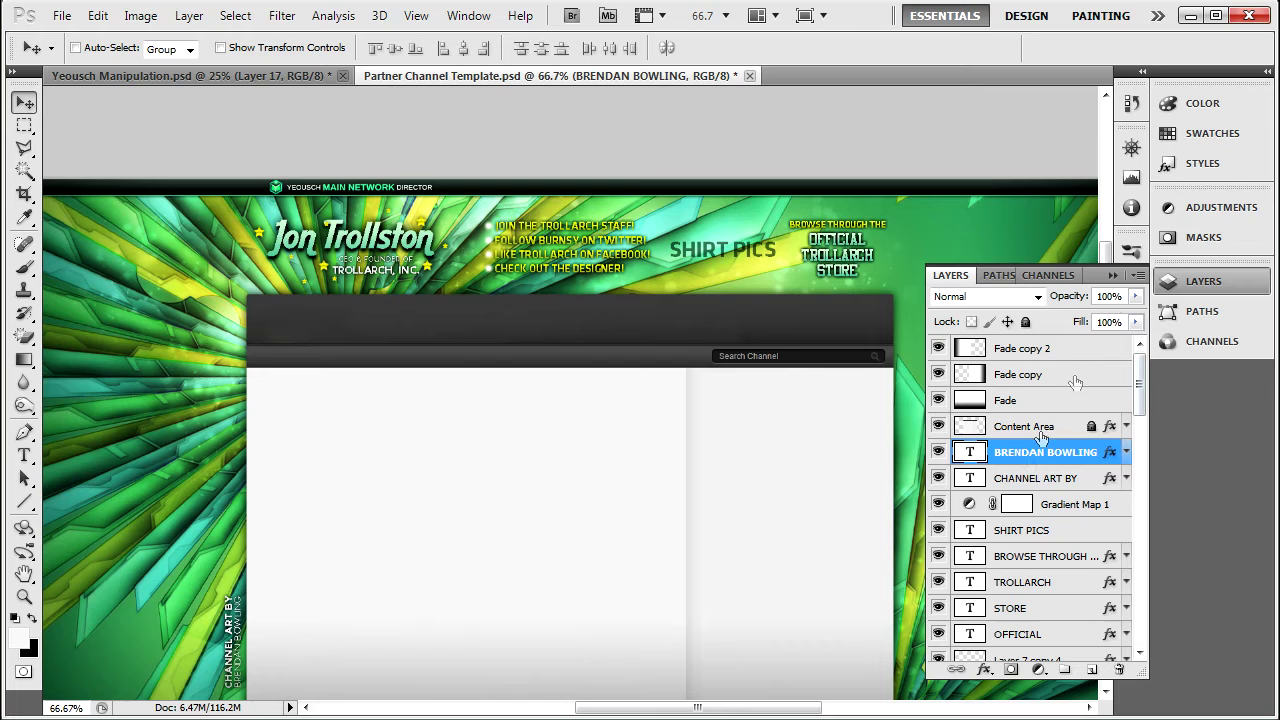
{"action": "left_click", "coordinate": [1198, 207]}
Add a Gradient Map adjustment layer using the light cyan gradient preset.
{"action": "left_click", "coordinate": [1070, 340]}
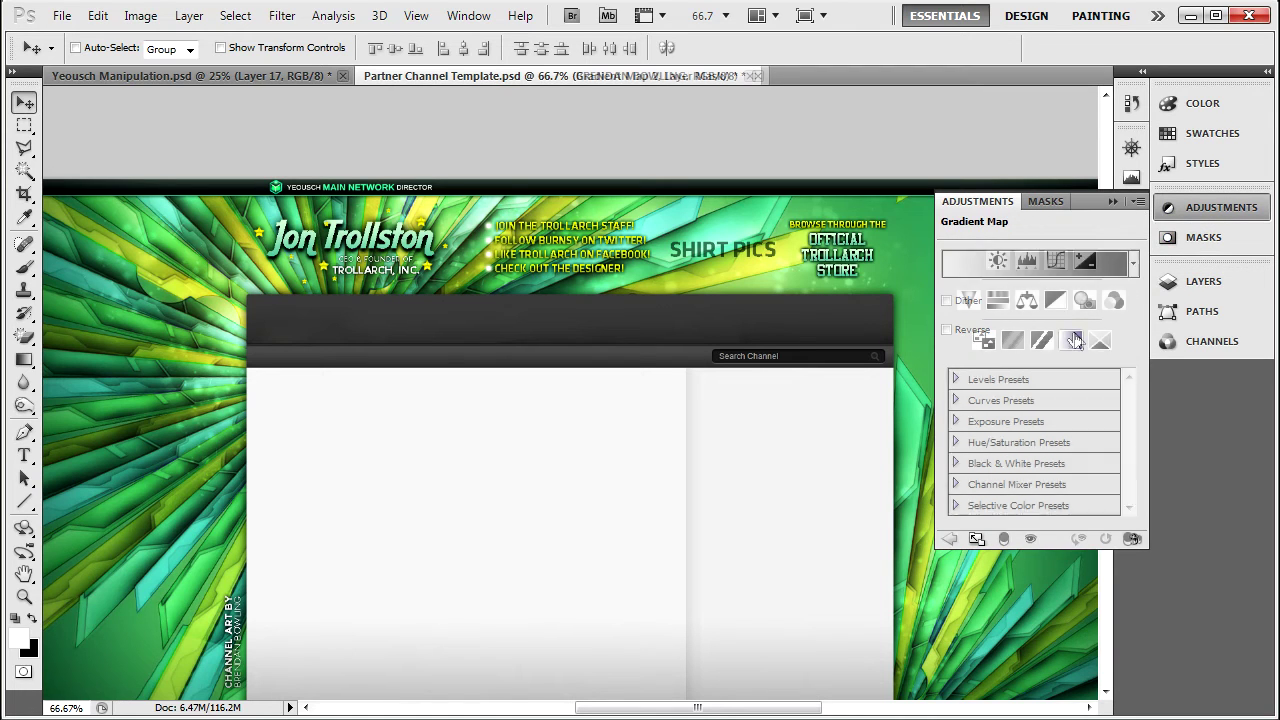
{"action": "left_click", "coordinate": [1134, 263]}
{"action": "left_click_drag", "start_coordinate": [1150, 334], "coordinate": [1148, 390]}
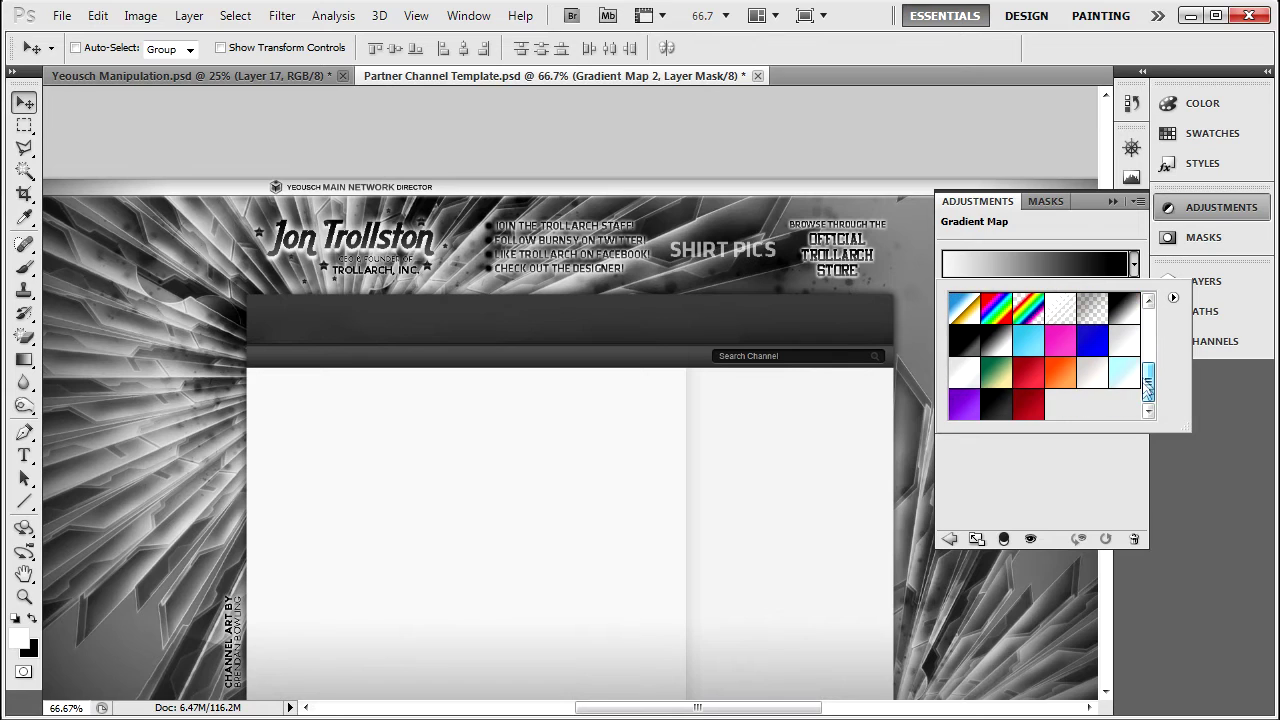
{"action": "left_click", "coordinate": [1129, 373]}
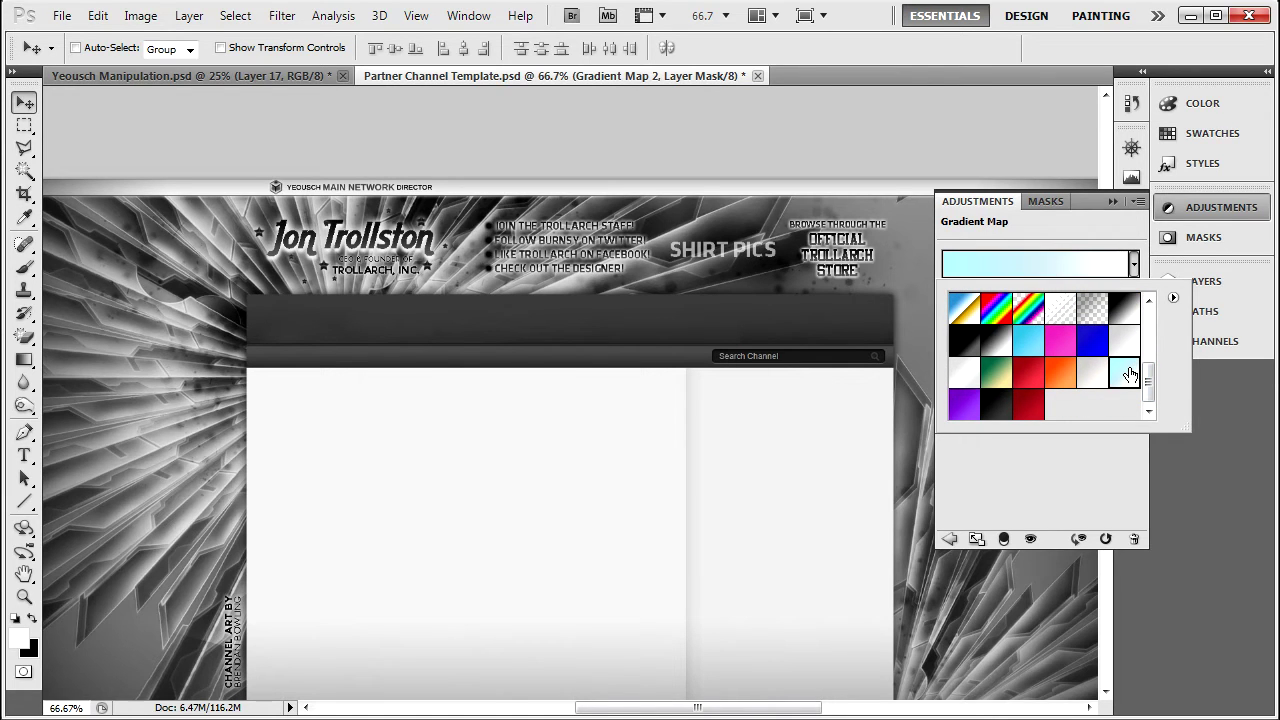
{"action": "left_click", "coordinate": [1134, 268]}
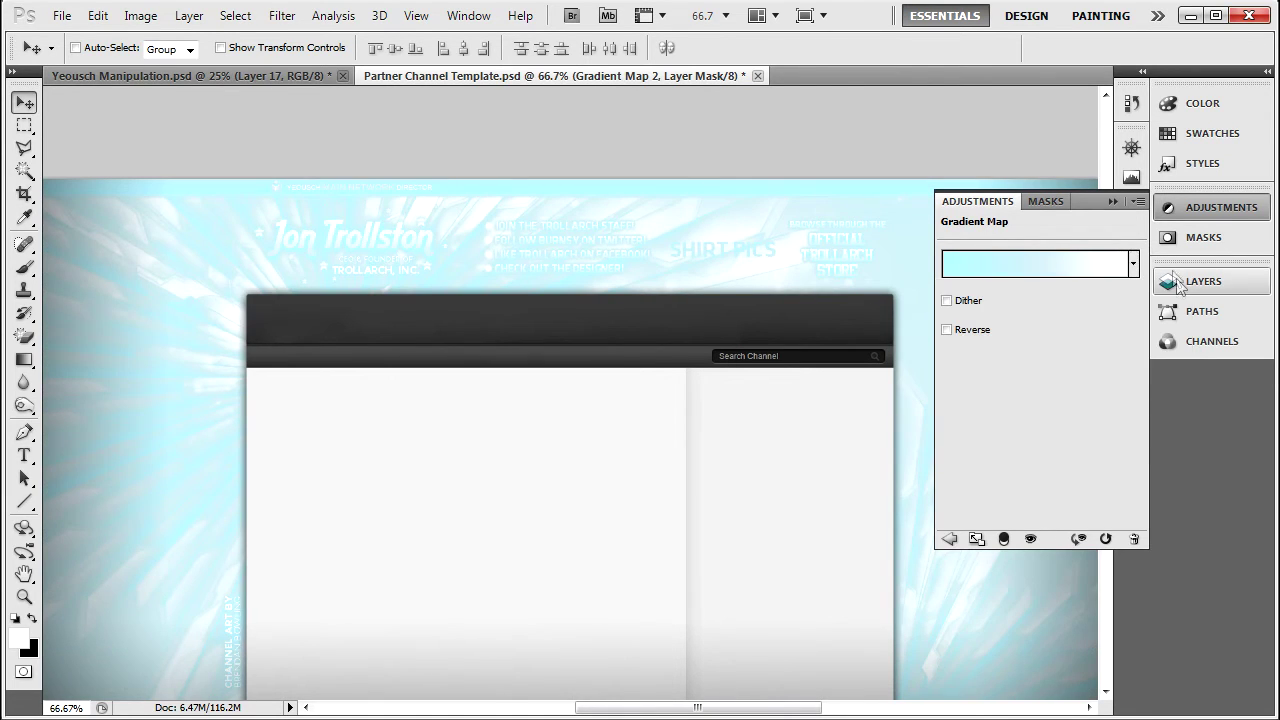
{"action": "left_click", "coordinate": [1195, 281]}
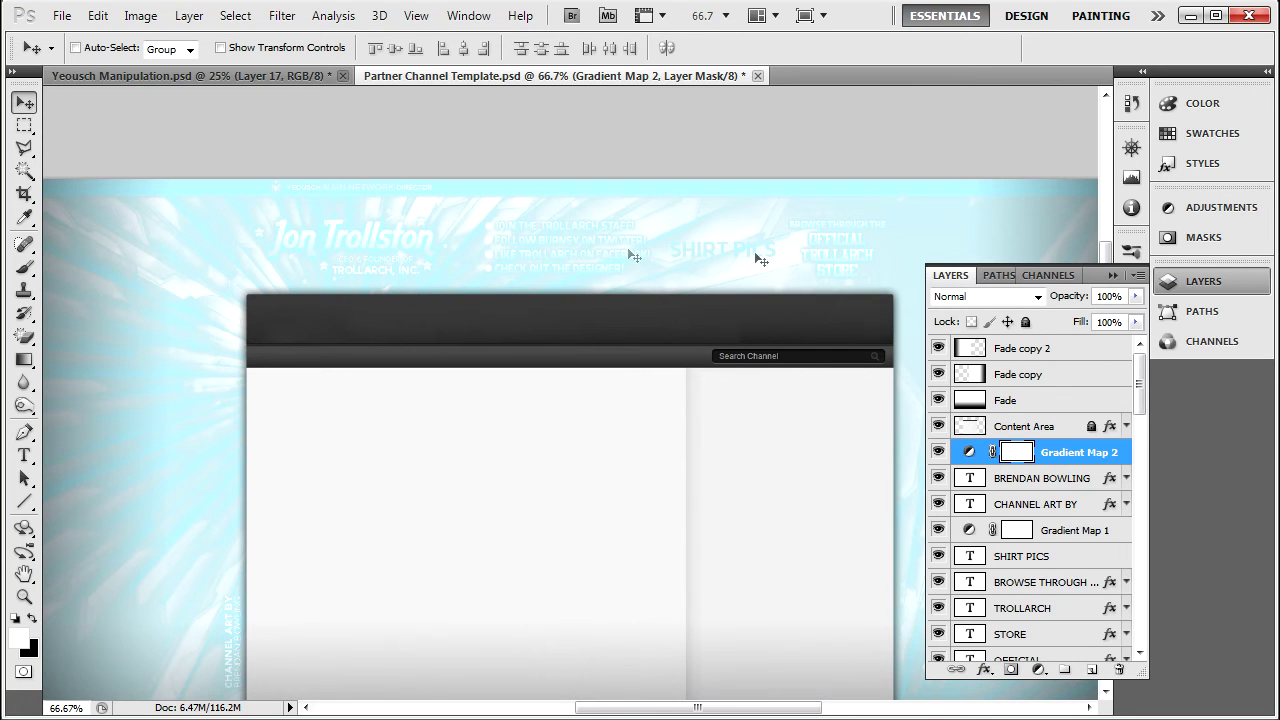
Set Gradient Map 2's blend mode to Hue, then zoom the banner to 100%.
{"action": "left_click", "coordinate": [1036, 297]}
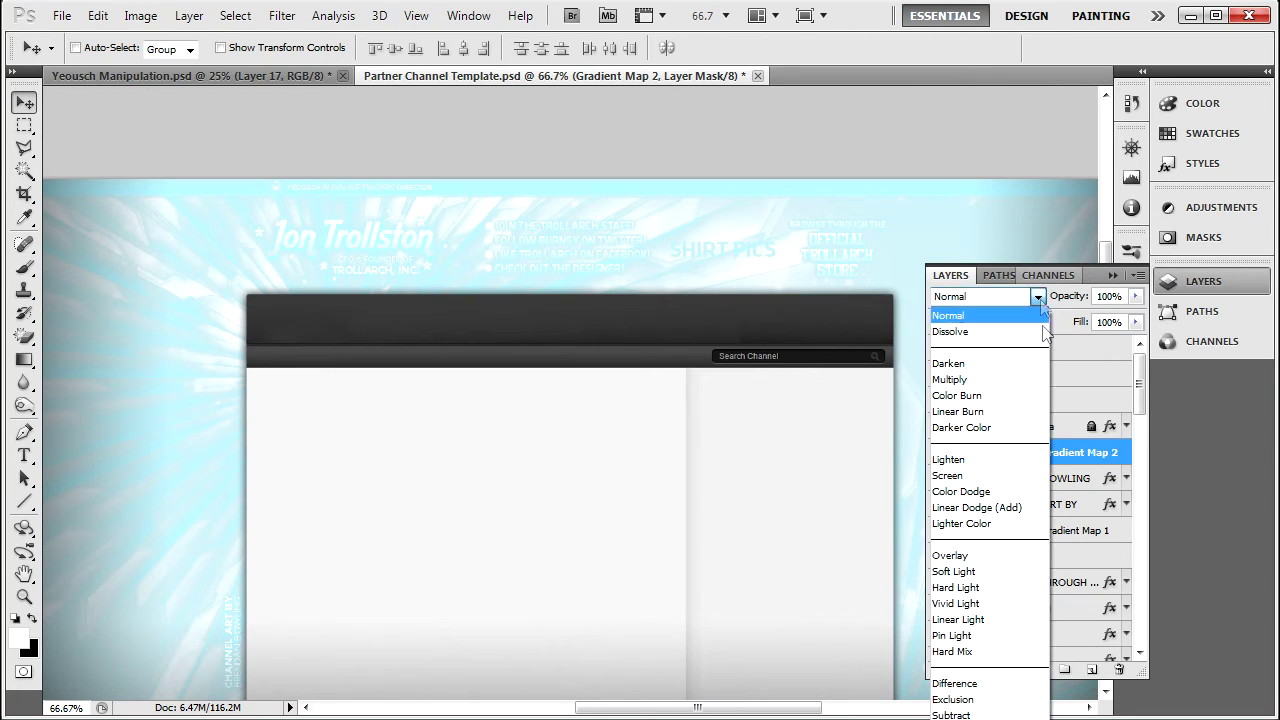
{"action": "left_click", "coordinate": [973, 572]}
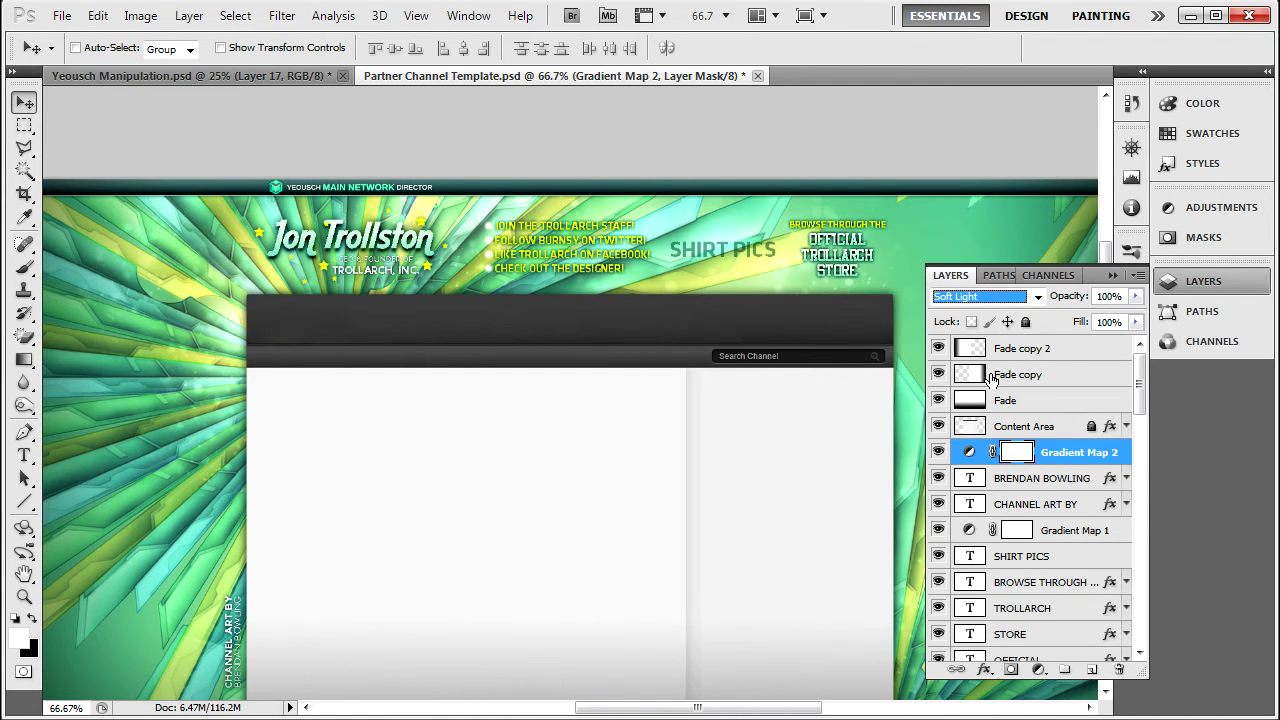
{"action": "left_click", "coordinate": [1038, 296]}
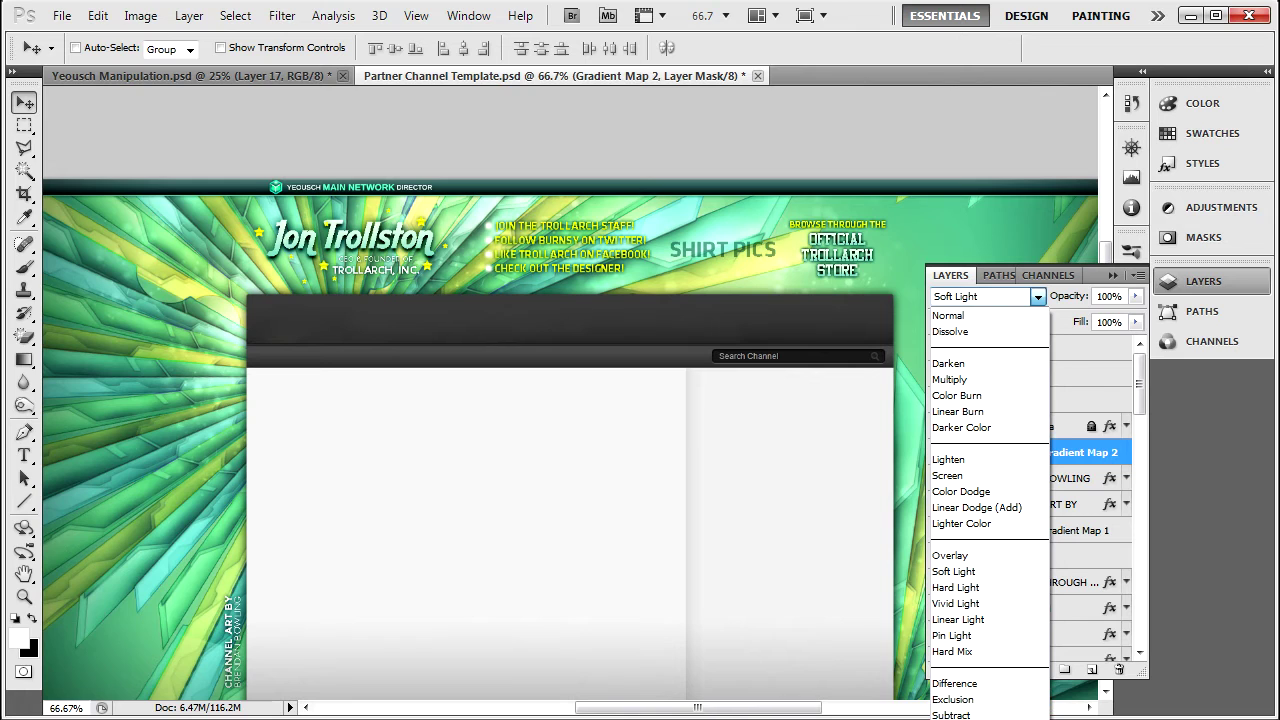
{"action": "key", "text": "Down"}
{"action": "key", "text": "Down"}
{"action": "key", "text": "Down"}
{"action": "key", "text": "Down"}
{"action": "key", "text": "Down"}
{"action": "key", "text": "Down"}
{"action": "key", "text": "Down"}
{"action": "key", "text": "Down"}
{"action": "key", "text": "Down"}
{"action": "key", "text": "Down"}
{"action": "key", "text": "Down"}
{"action": "key", "text": "Down"}
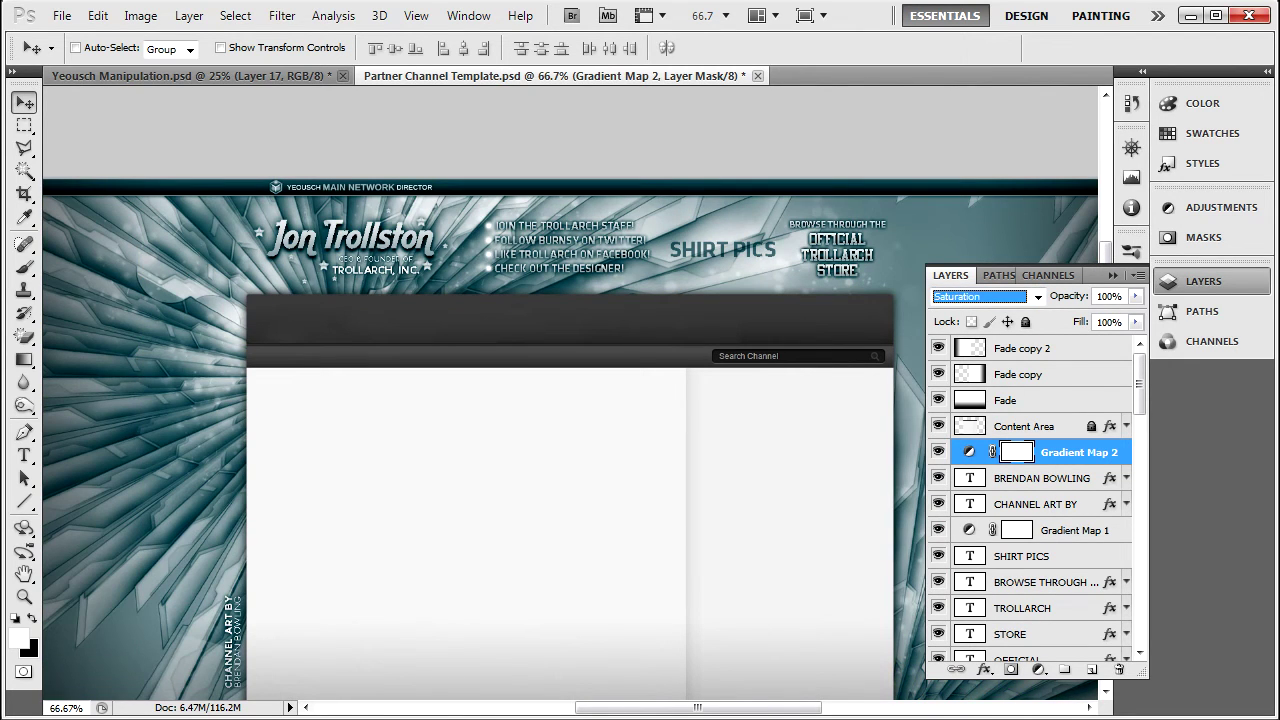
{"action": "key", "text": "Up"}
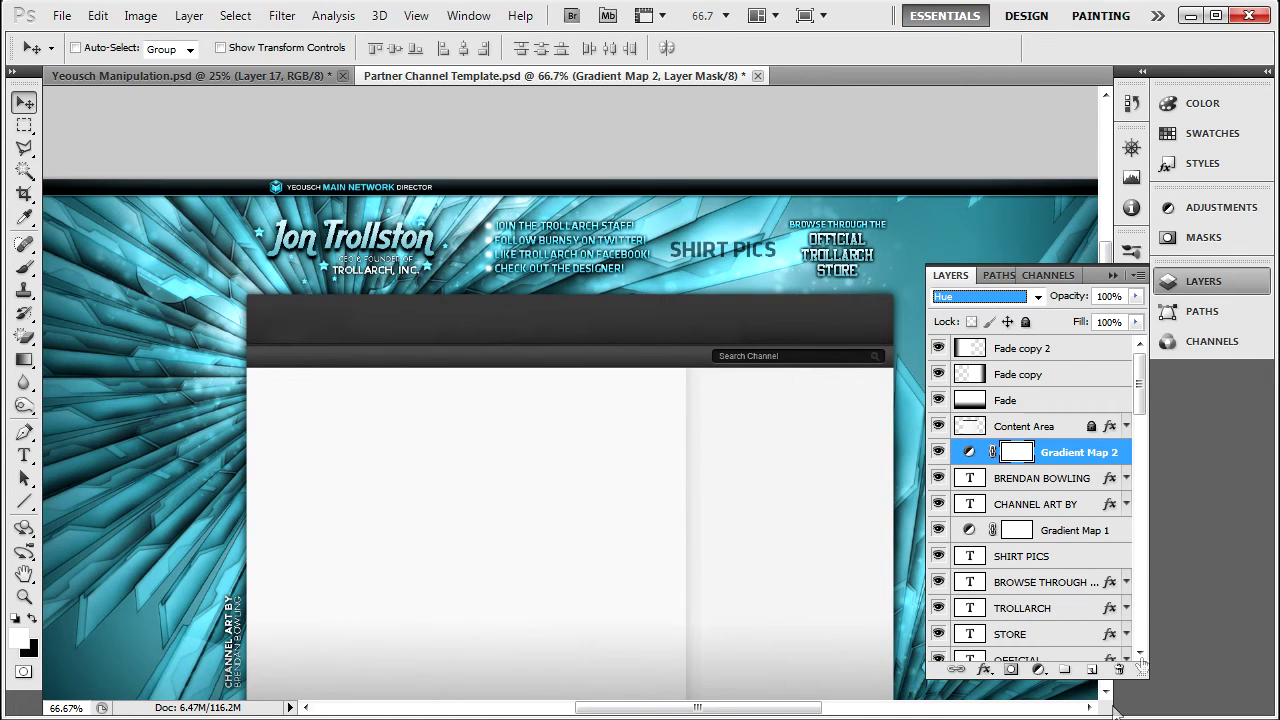
{"action": "left_click_drag", "start_coordinate": [1112, 280], "coordinate": [1113, 285]}
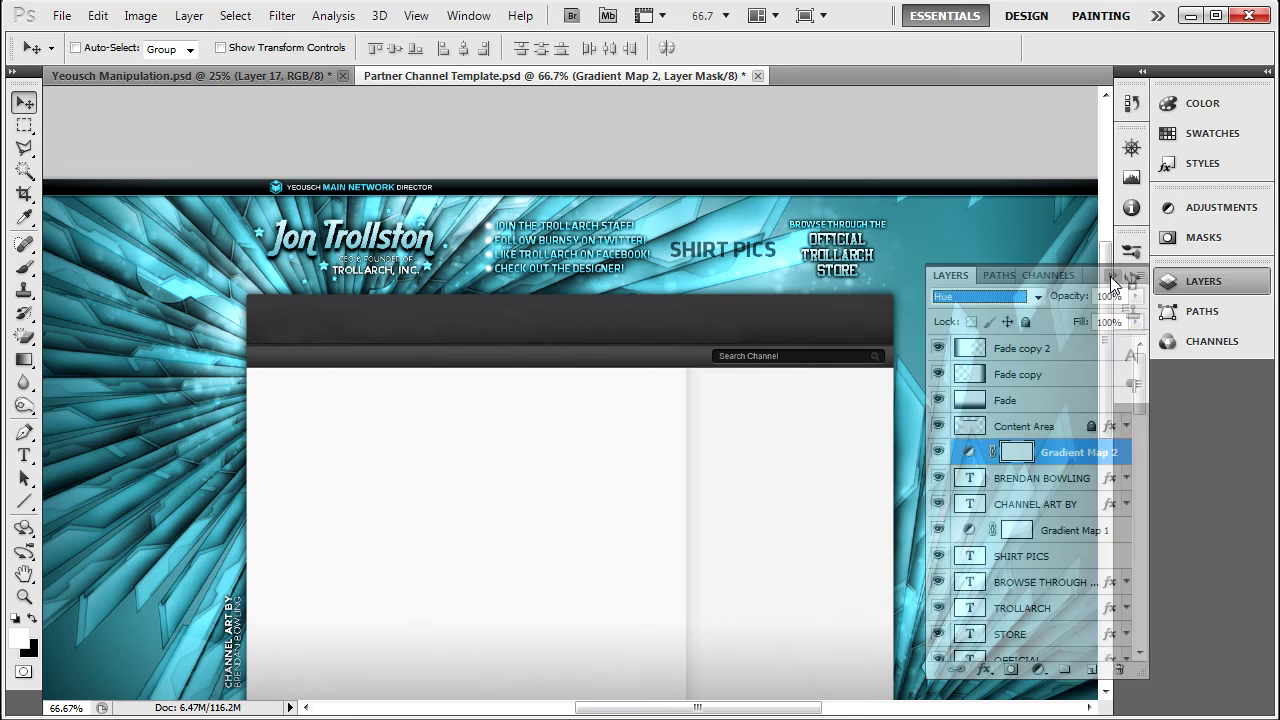
{"action": "left_click", "coordinate": [1112, 280]}
{"action": "key", "text": "ctrl+plus"}
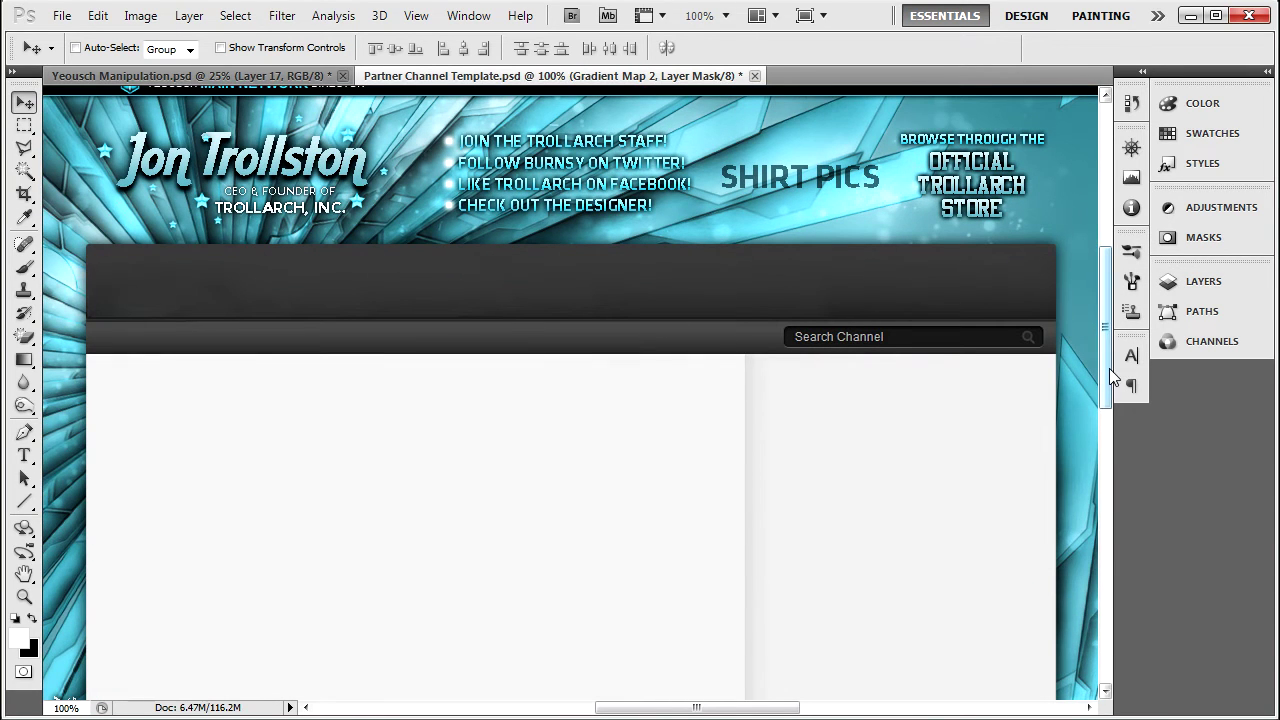
{"action": "scroll", "coordinate": [1109, 368], "scroll_direction": "up", "scroll_amount": 3}
{"action": "left_click_drag", "start_coordinate": [617, 708], "coordinate": [534, 708]}
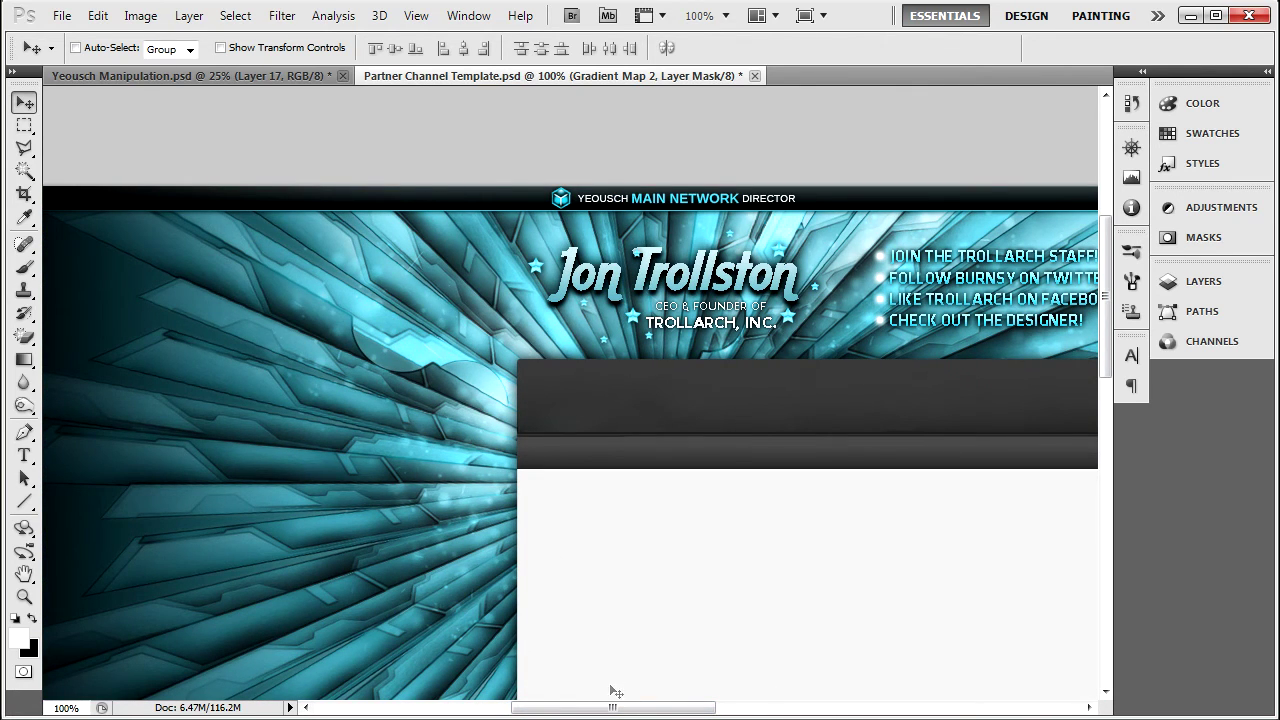
{"action": "left_click_drag", "start_coordinate": [612, 708], "coordinate": [623, 708]}
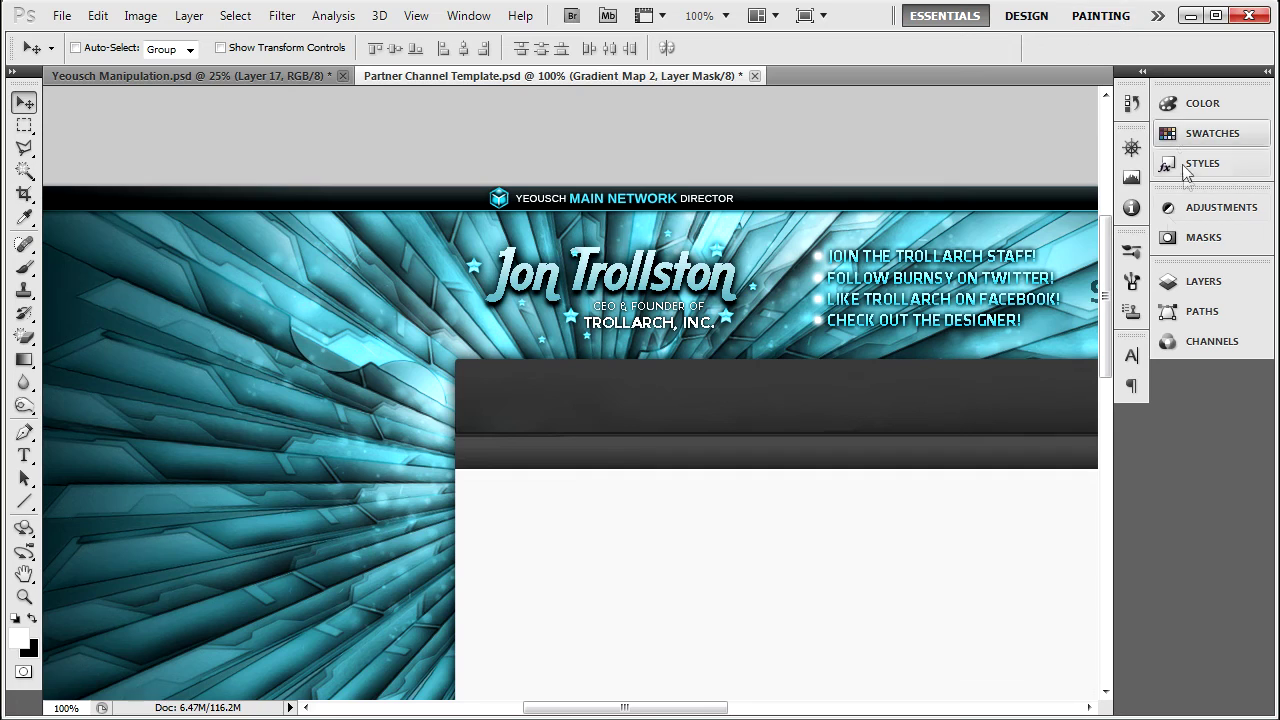
Cycle Gradient Map 2's blend mode from Hue through Darker Color and Screen to Soft Light.
{"action": "left_click", "coordinate": [1178, 281]}
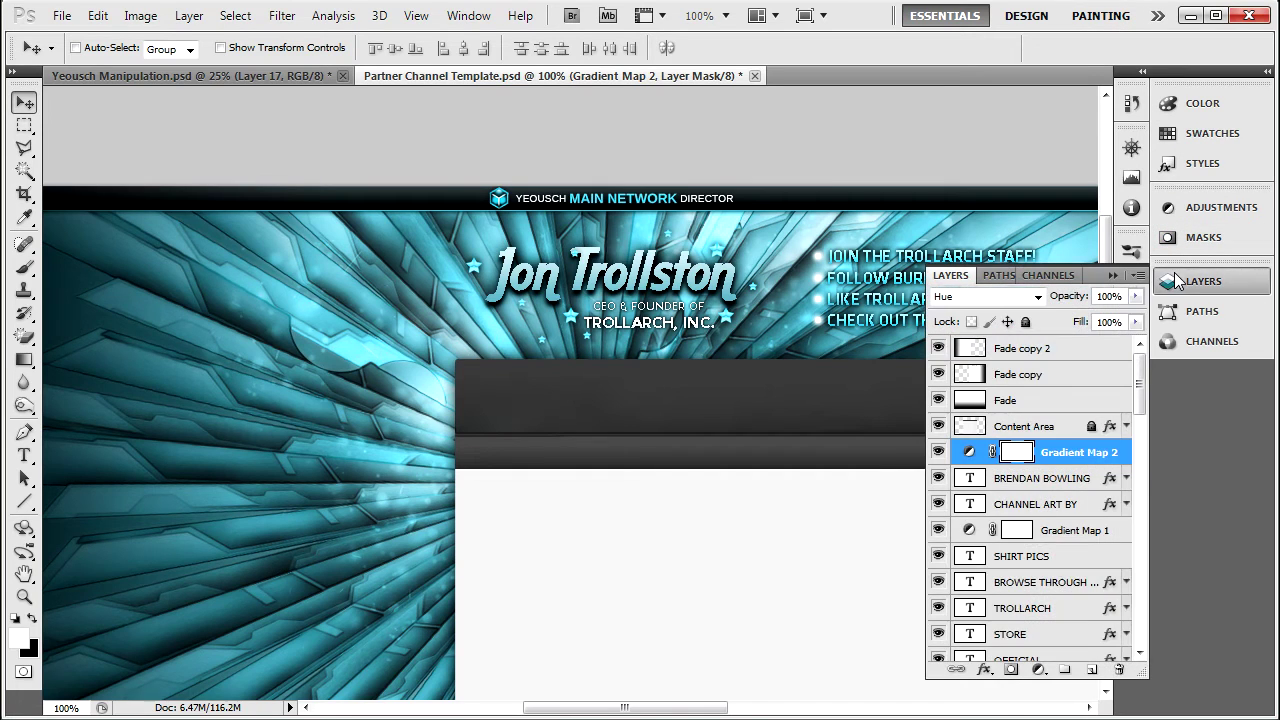
{"action": "left_click", "coordinate": [1036, 297]}
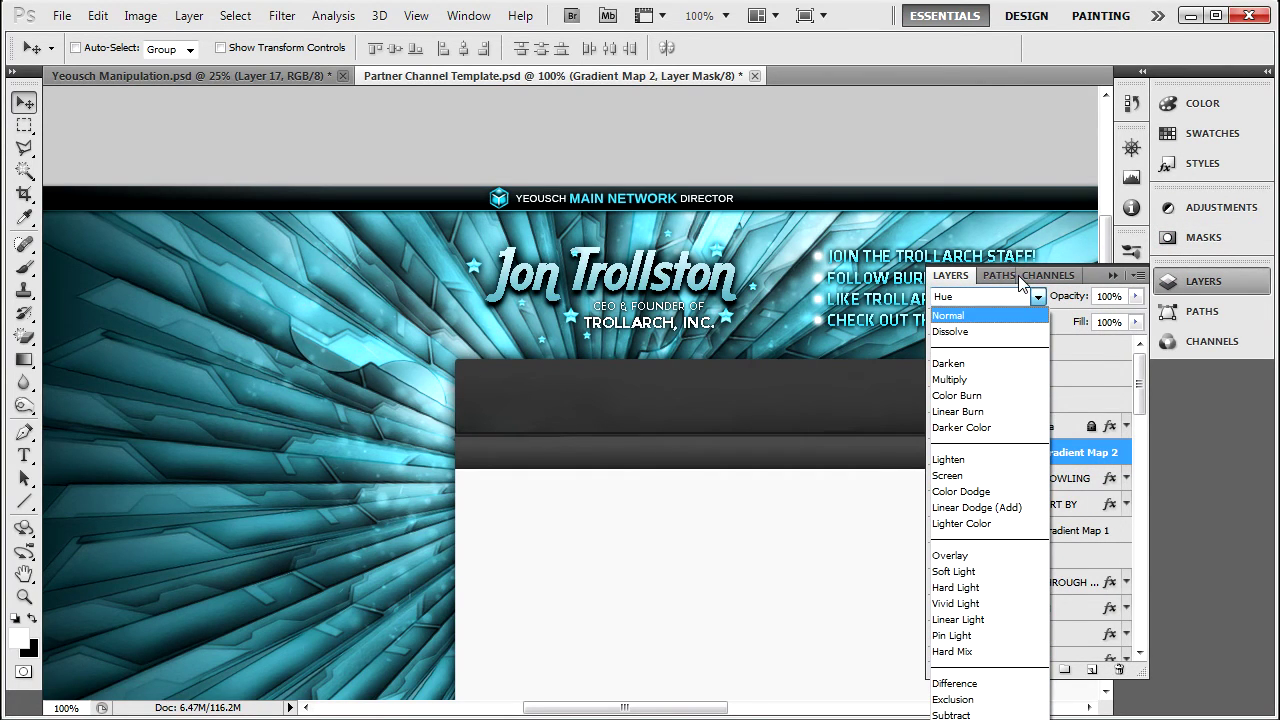
{"action": "left_click", "coordinate": [1037, 299]}
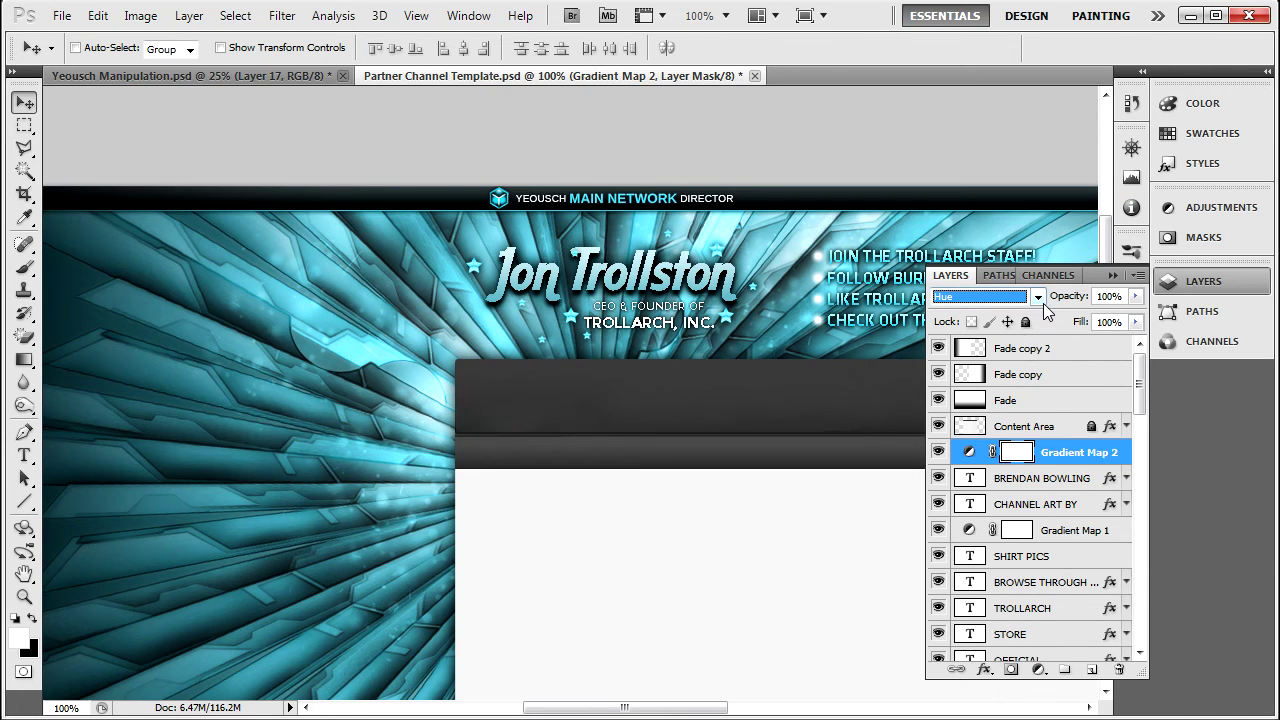
{"action": "left_click", "coordinate": [1038, 297]}
{"action": "left_click", "coordinate": [1019, 427]}
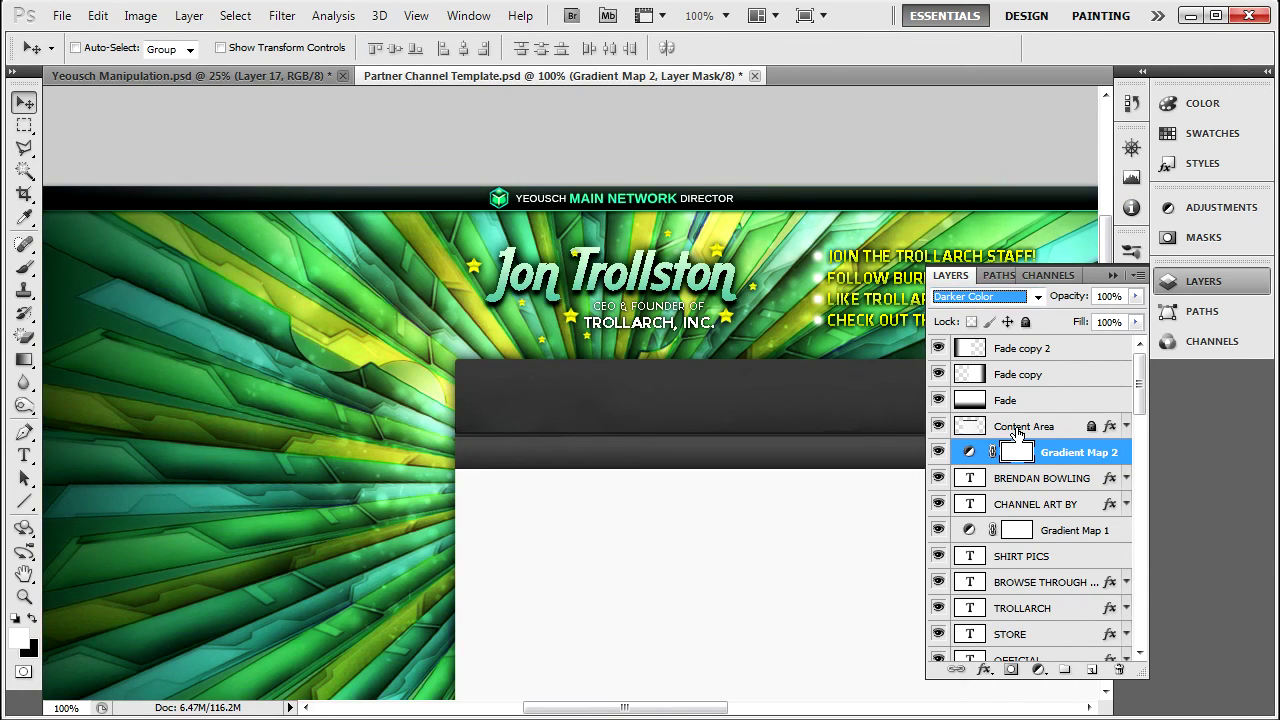
{"action": "key", "text": "Up"}
{"action": "key", "text": "Up"}
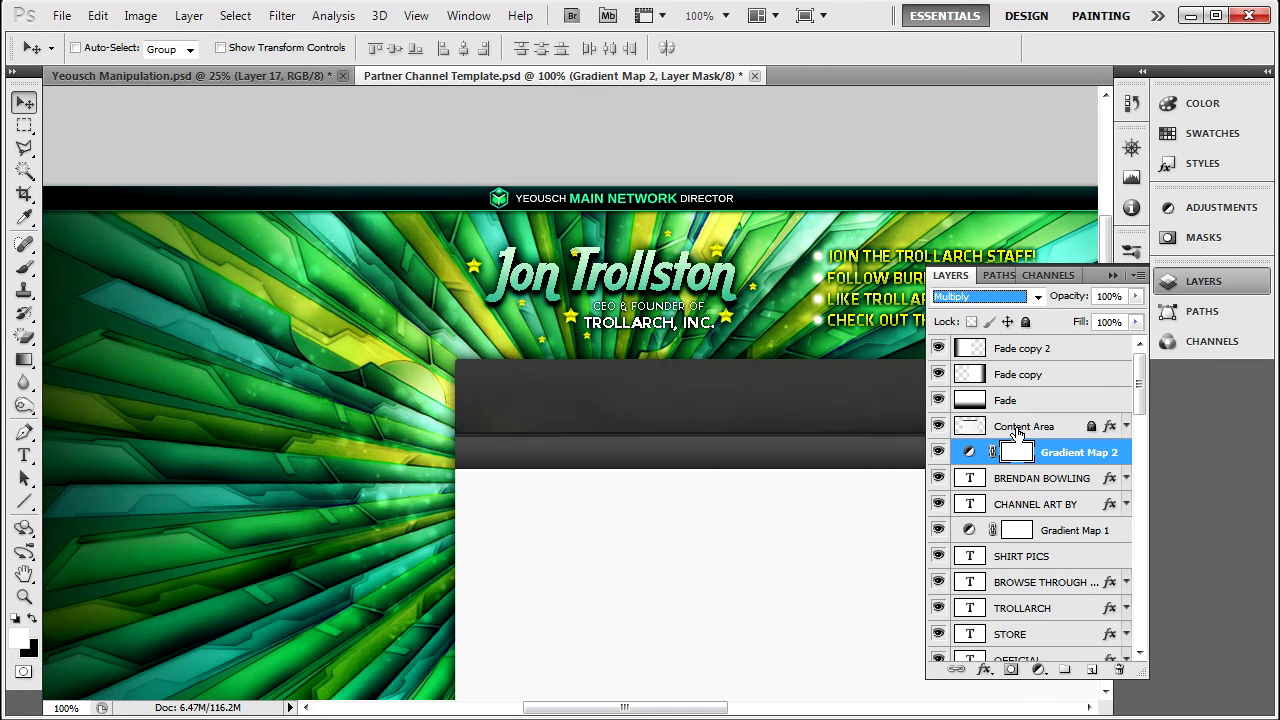
{"action": "key", "text": "Down"}
{"action": "key", "text": "Down"}
{"action": "key", "text": "Down"}
{"action": "key", "text": "Down"}
{"action": "key", "text": "Down"}
{"action": "key", "text": "Down"}
{"action": "key", "text": "Down"}
{"action": "key", "text": "Down"}
{"action": "key", "text": "Down"}
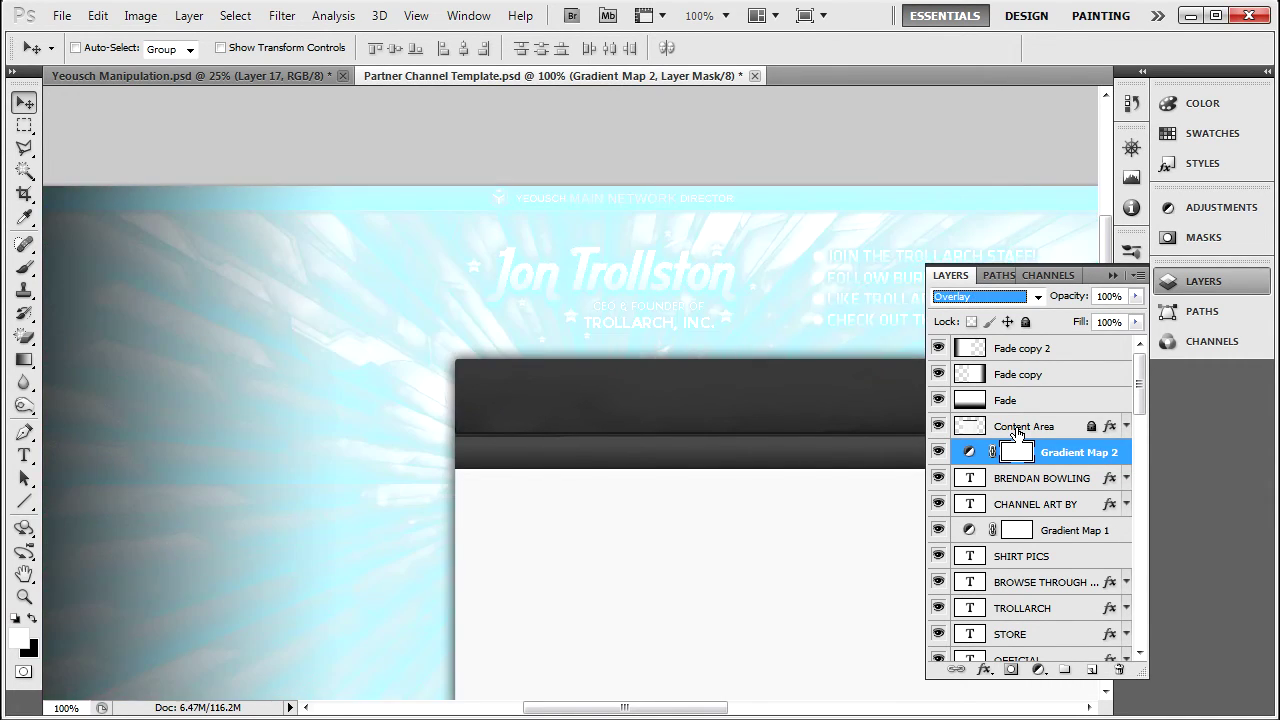
{"action": "key", "text": "Down"}
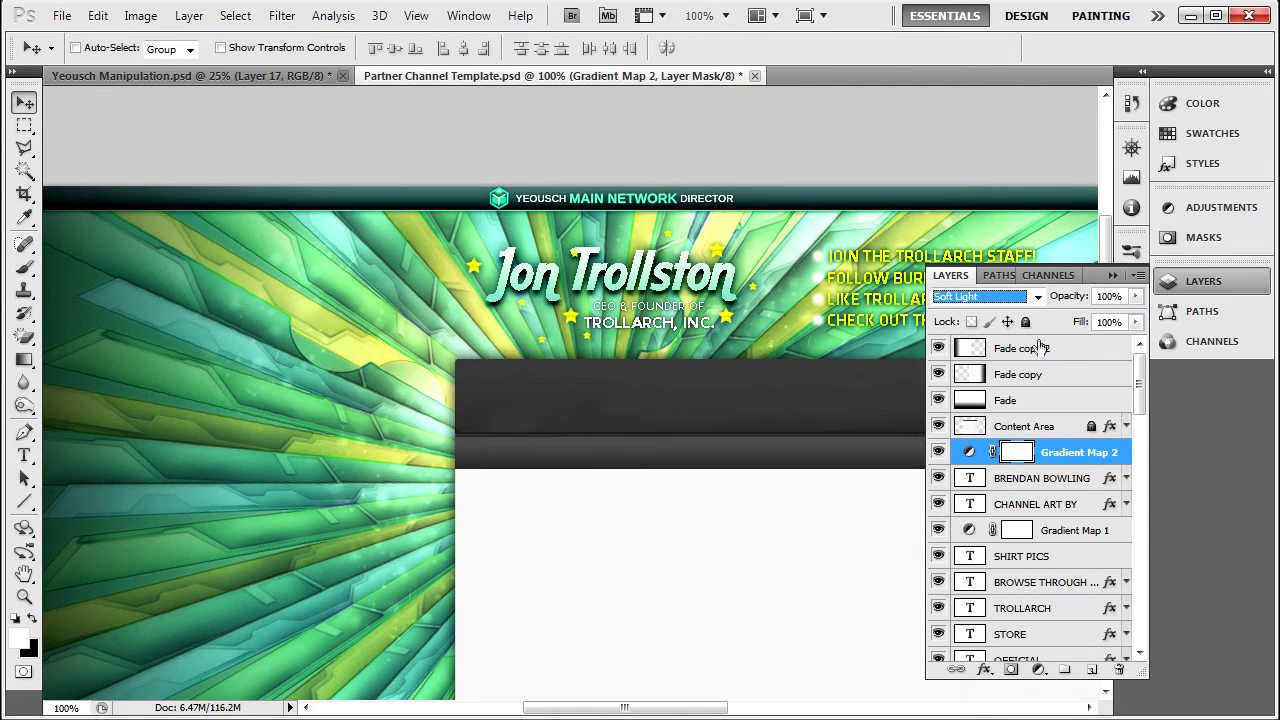
Apply the violet-orange preset to the Gradient Map 2 adjustment.
{"action": "left_click", "coordinate": [1215, 207]}
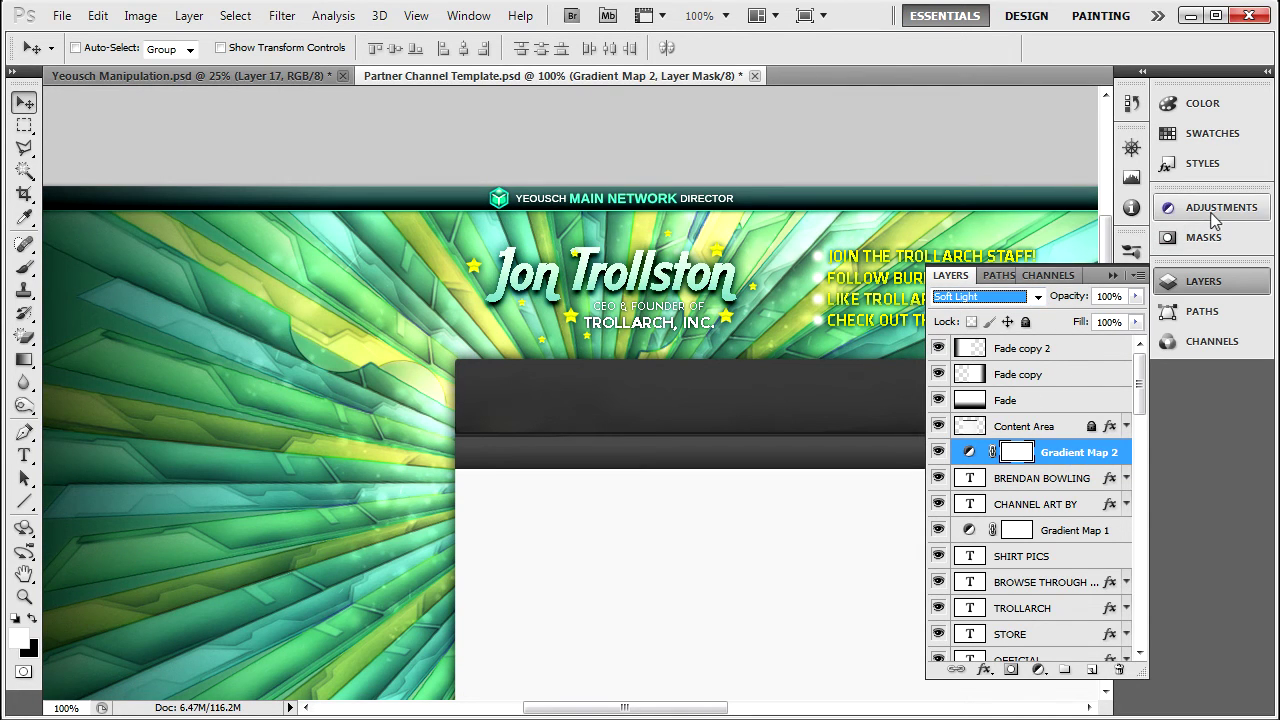
{"action": "left_click", "coordinate": [1133, 263]}
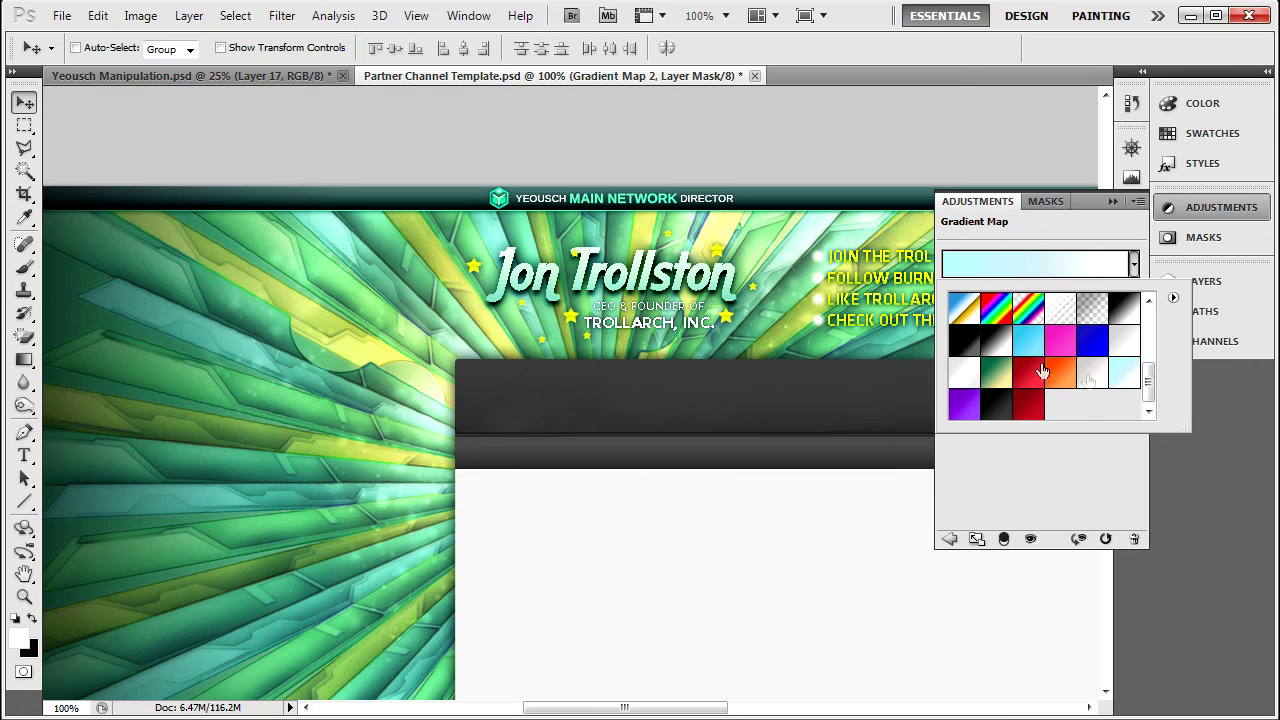
{"action": "left_click_drag", "start_coordinate": [1146, 374], "coordinate": [1160, 315]}
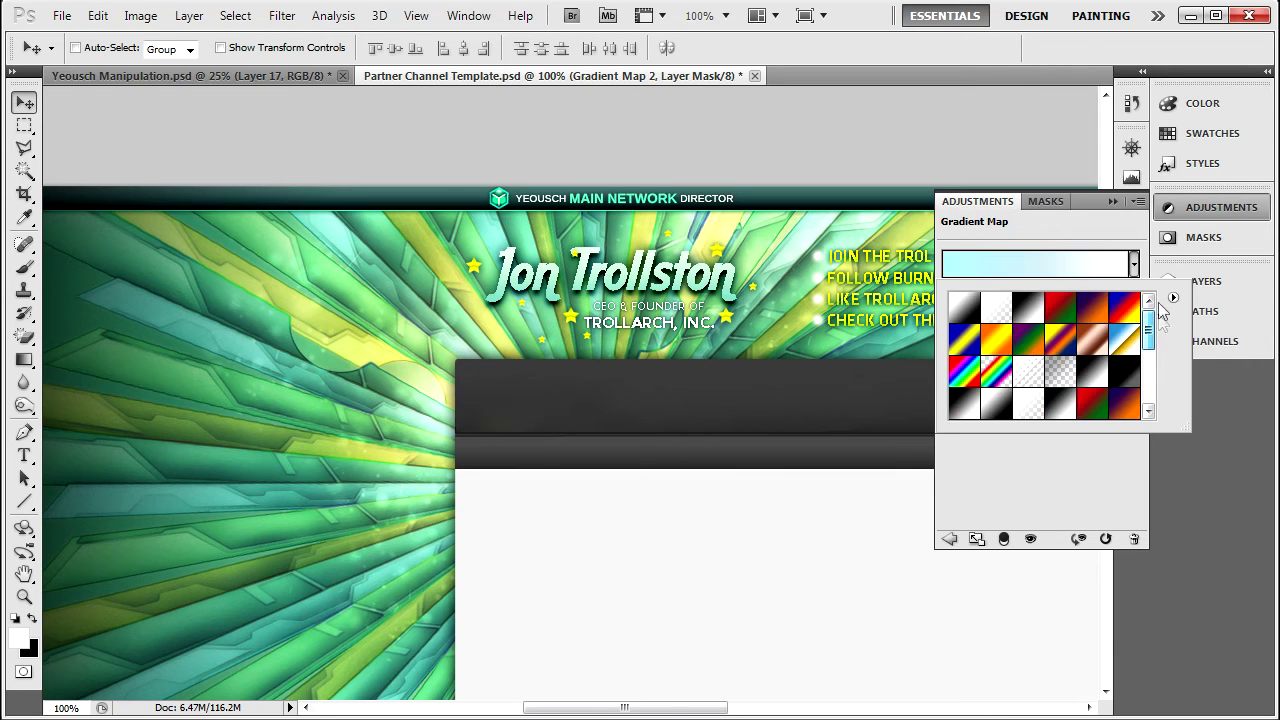
{"action": "left_click", "coordinate": [1095, 305]}
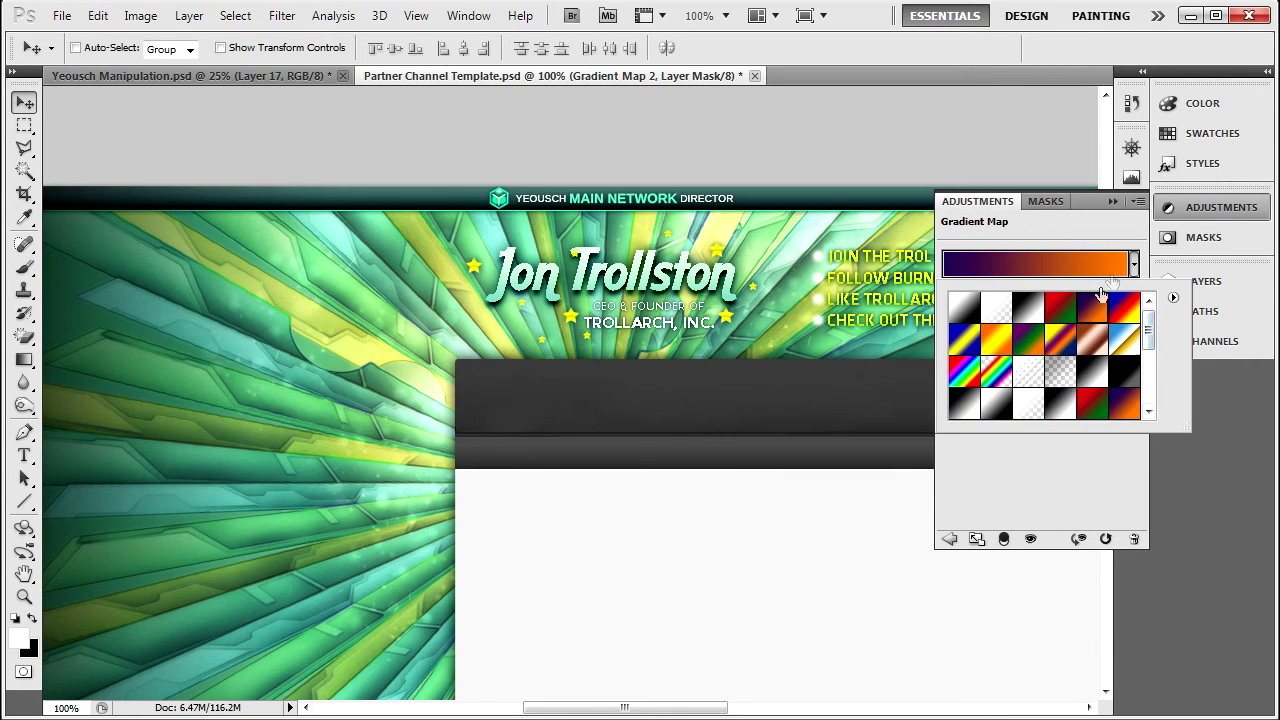
{"action": "left_click", "coordinate": [1203, 281]}
{"action": "left_click", "coordinate": [1203, 281]}
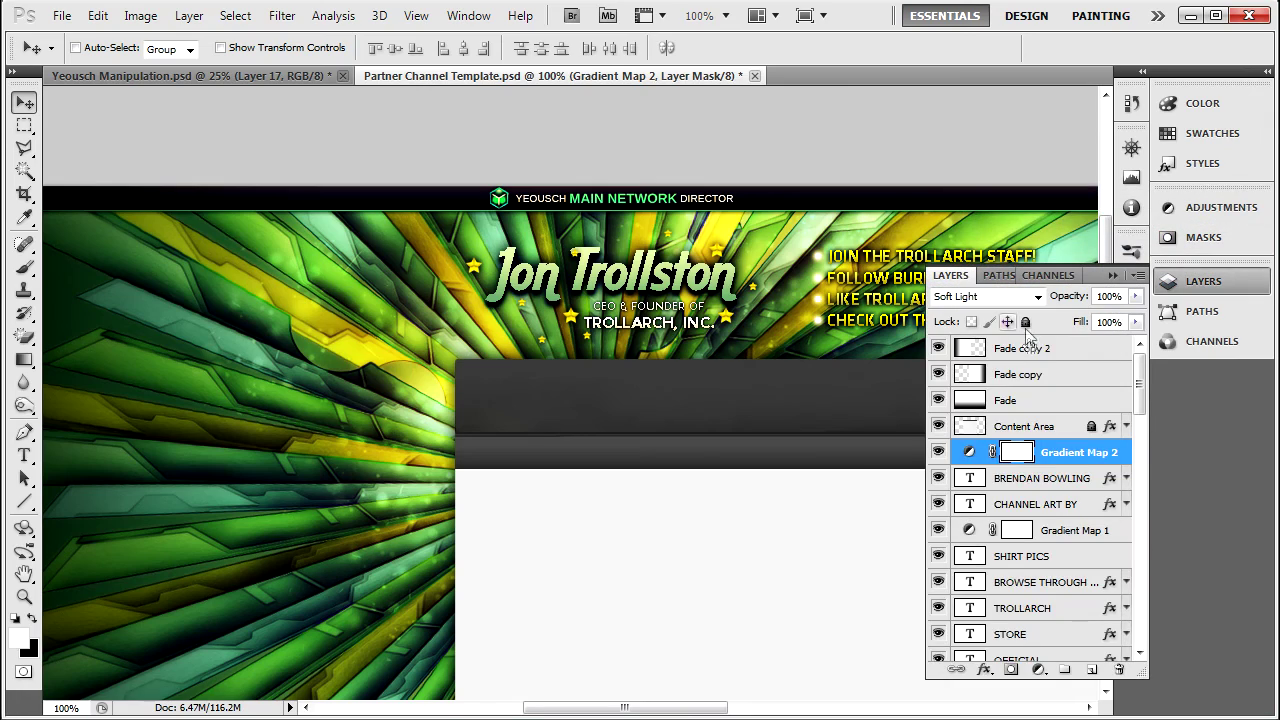
Set Gradient Map 2's blend mode to Color and collapse the Layers panel.
{"action": "left_click", "coordinate": [985, 296]}
{"action": "left_click", "coordinate": [975, 682]}
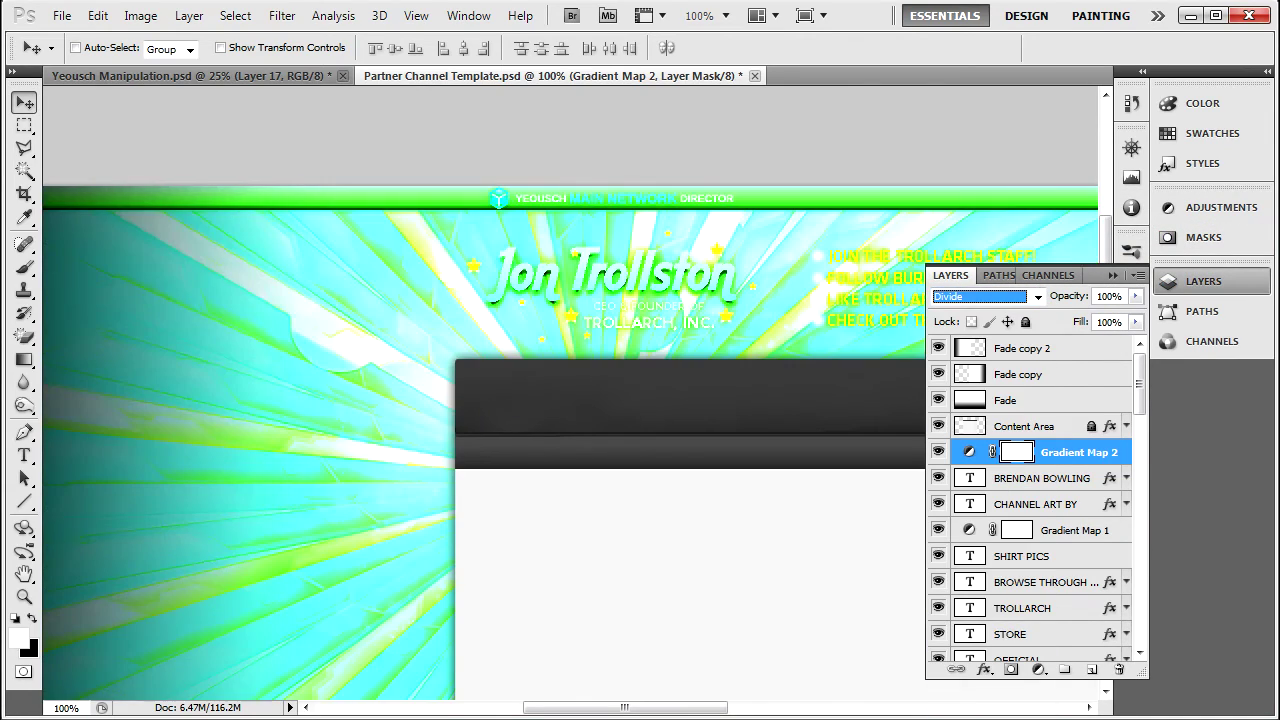
{"action": "key", "text": "Up"}
{"action": "key", "text": "Up"}
{"action": "key", "text": "Up"}
{"action": "key", "text": "Up"}
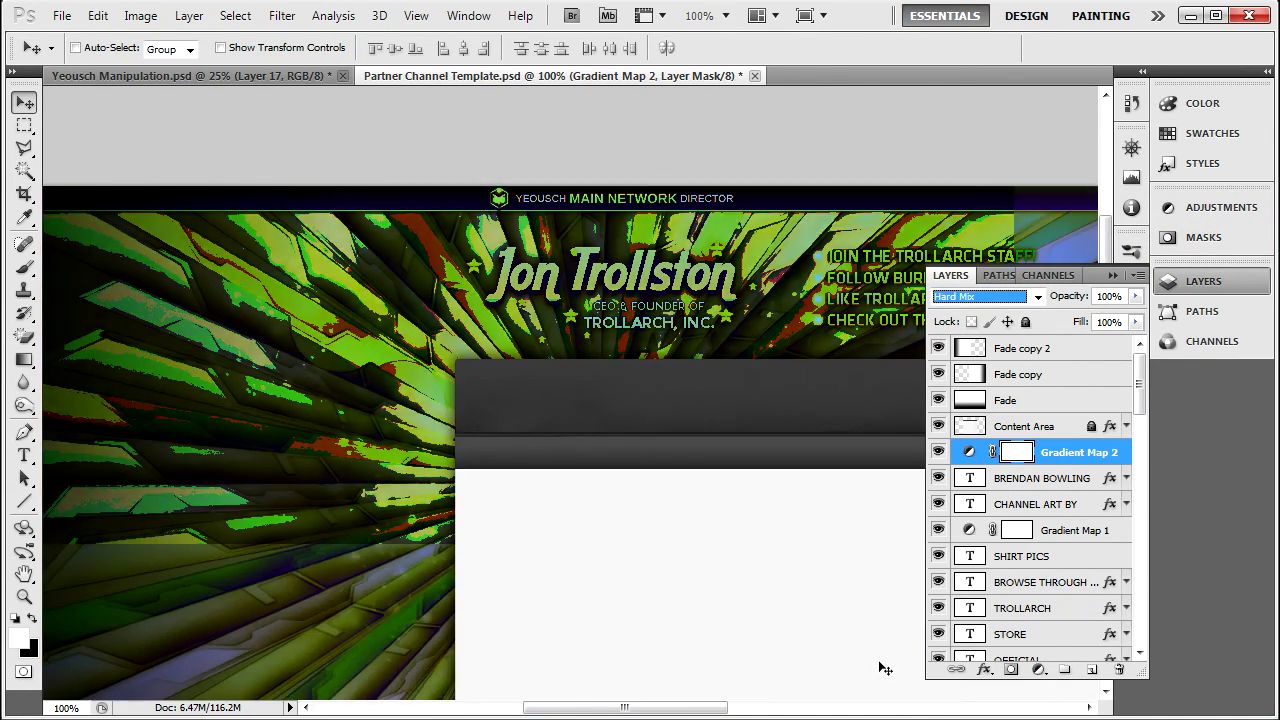
{"action": "left_click", "coordinate": [1000, 297]}
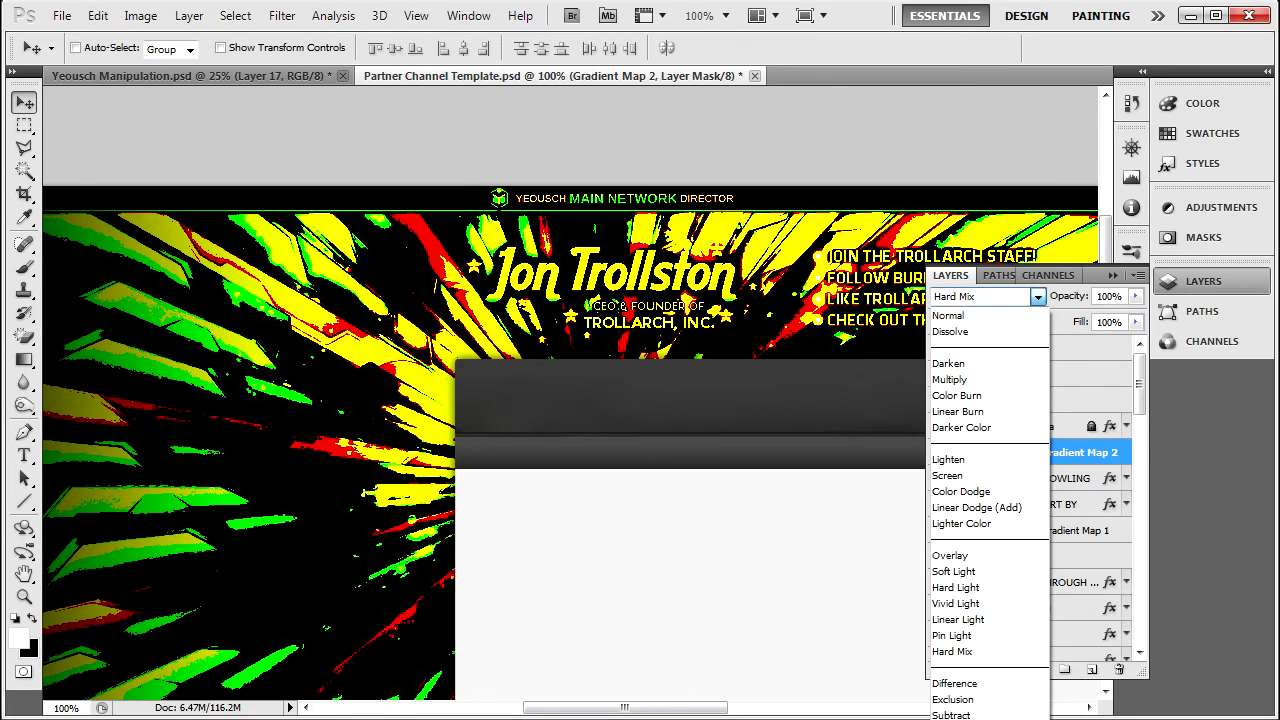
{"action": "key", "text": "Down"}
{"action": "key", "text": "Down"}
{"action": "key", "text": "Down"}
{"action": "key", "text": "Down"}
{"action": "key", "text": "Down"}
{"action": "key", "text": "Down"}
{"action": "key", "text": "Down"}
{"action": "key", "text": "Return"}
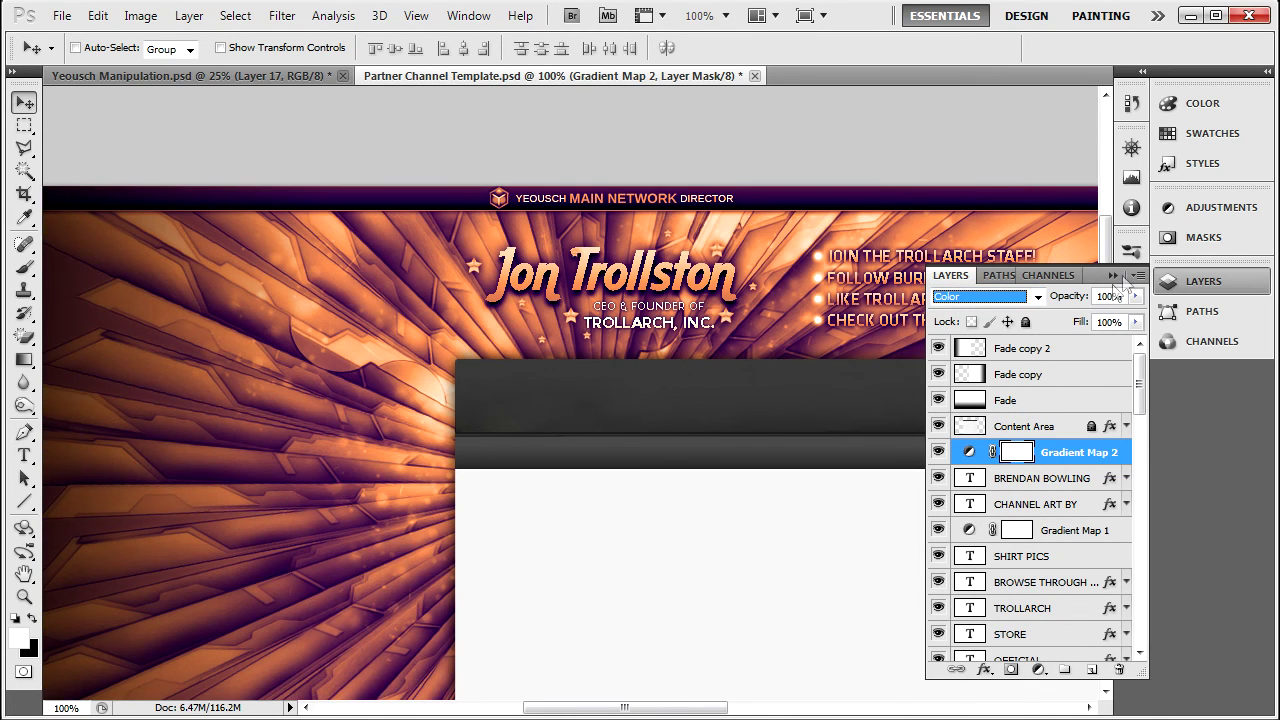
{"action": "left_click", "coordinate": [1115, 276]}
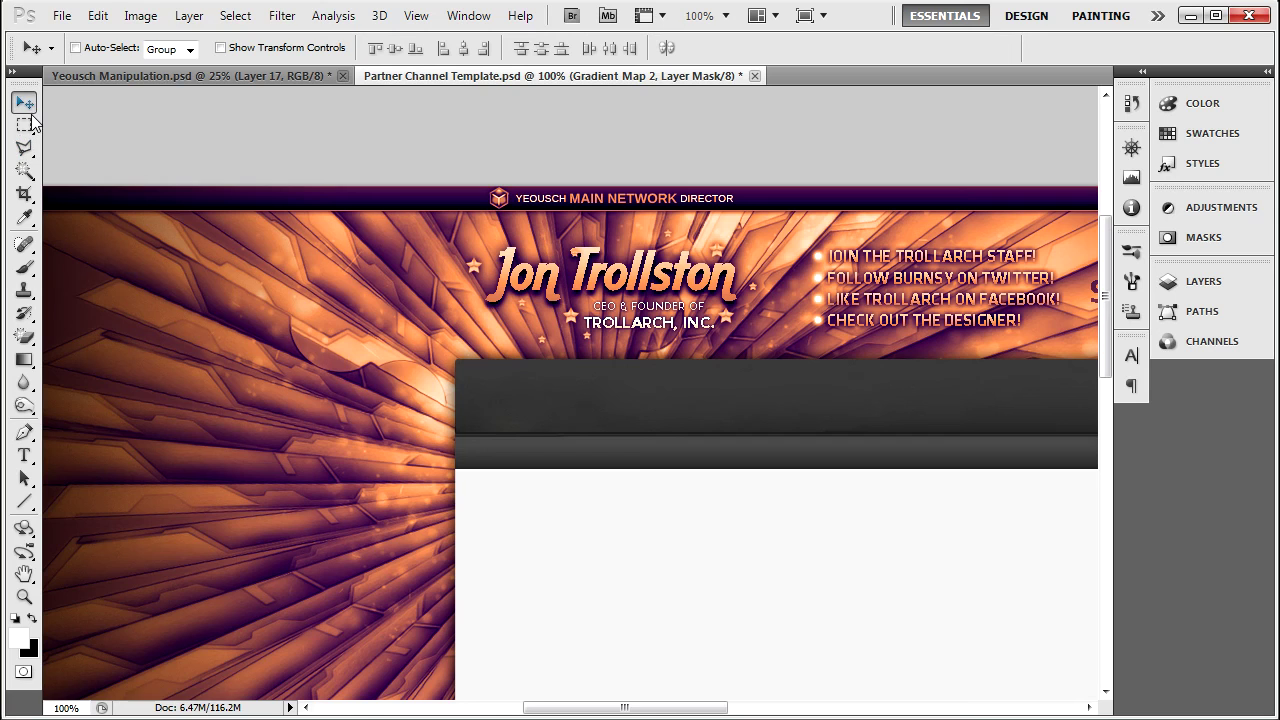
Zoom the channel template out to 33.3% and return to Yeousch Manipulation.psd.
{"action": "key", "text": "ctrl+minus"}
{"action": "key", "text": "ctrl+minus"}
{"action": "key", "text": "ctrl+minus"}
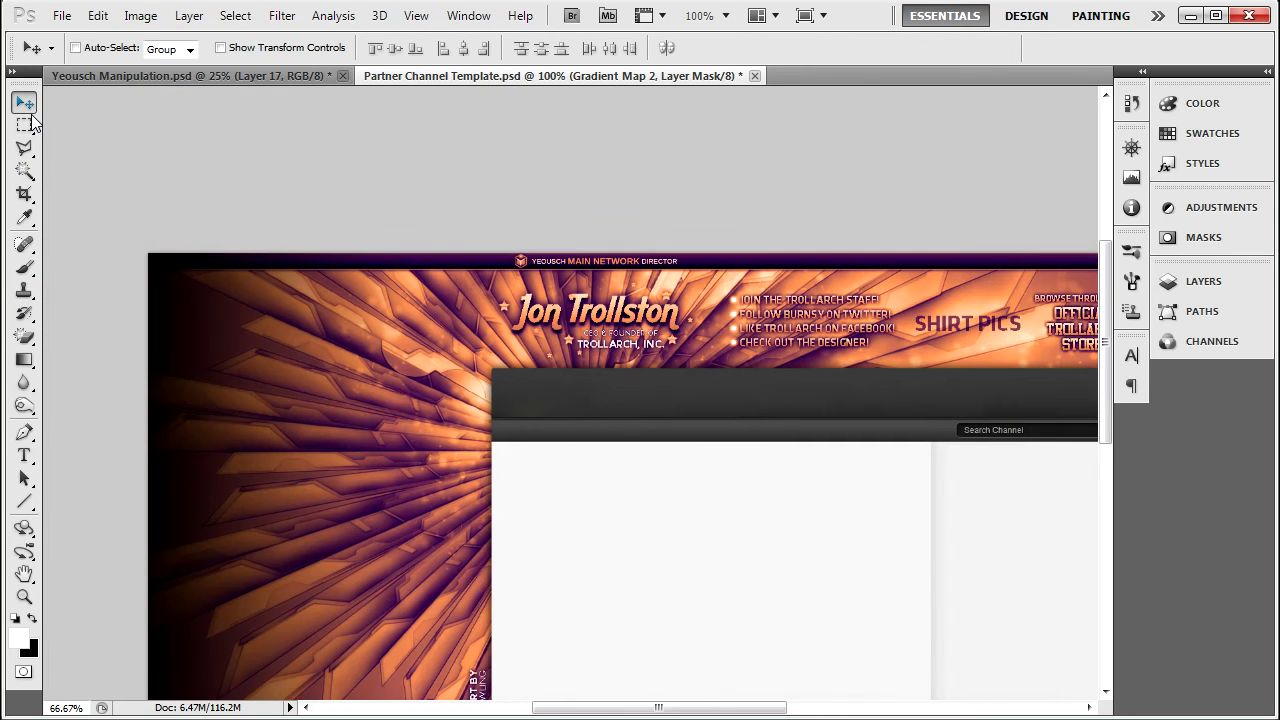
{"action": "key", "text": "ctrl+z"}
{"action": "key", "text": "ctrl+z"}
{"action": "left_click", "coordinate": [90, 76]}
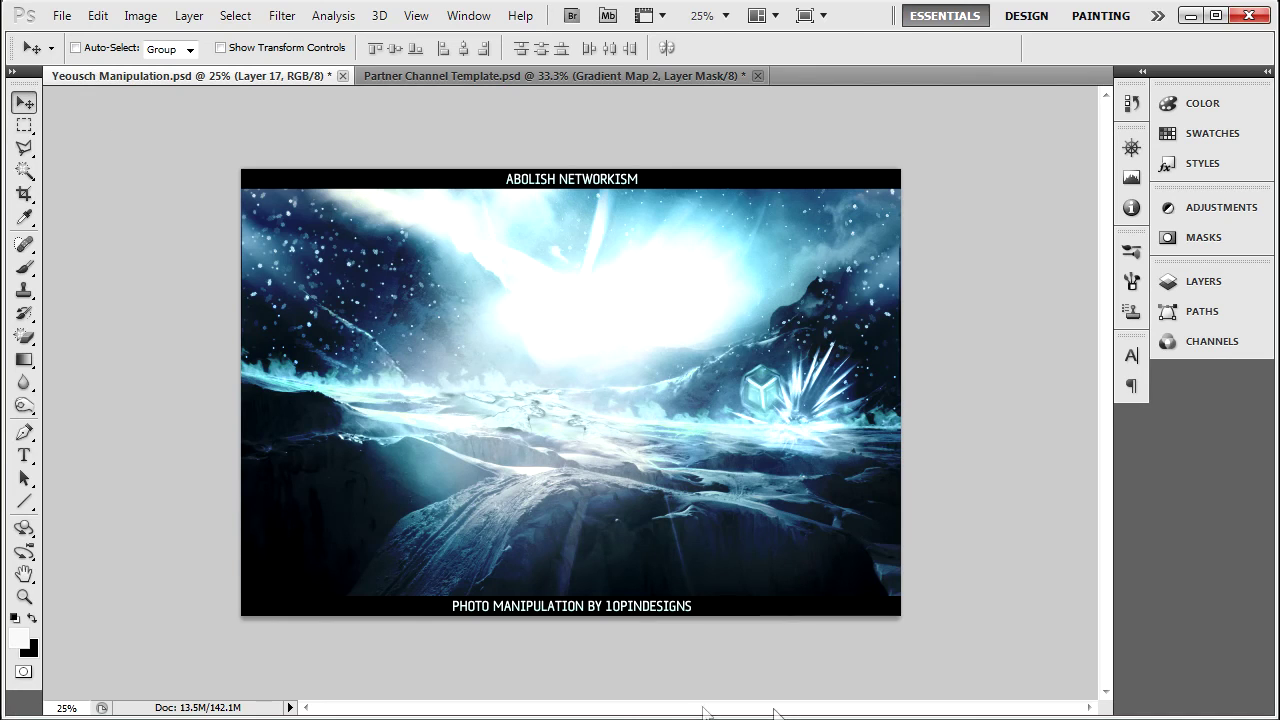